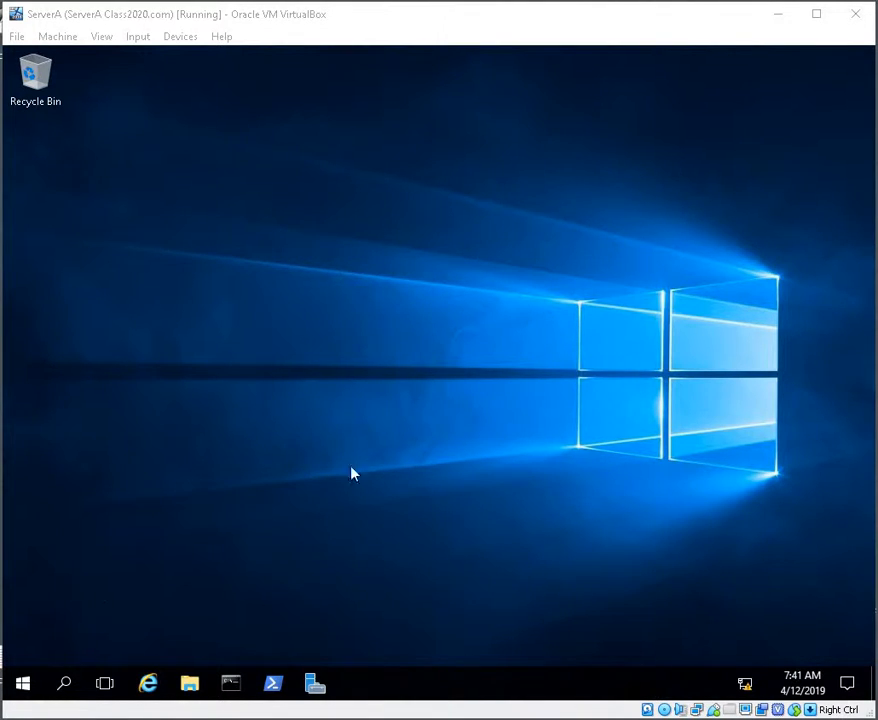
Step: Open Server Manager and start the Add Roles and Features wizard as a role-based installation on ServerA.Class2020.com
mouse_move(417, 719)
mouse_move(375, 716)
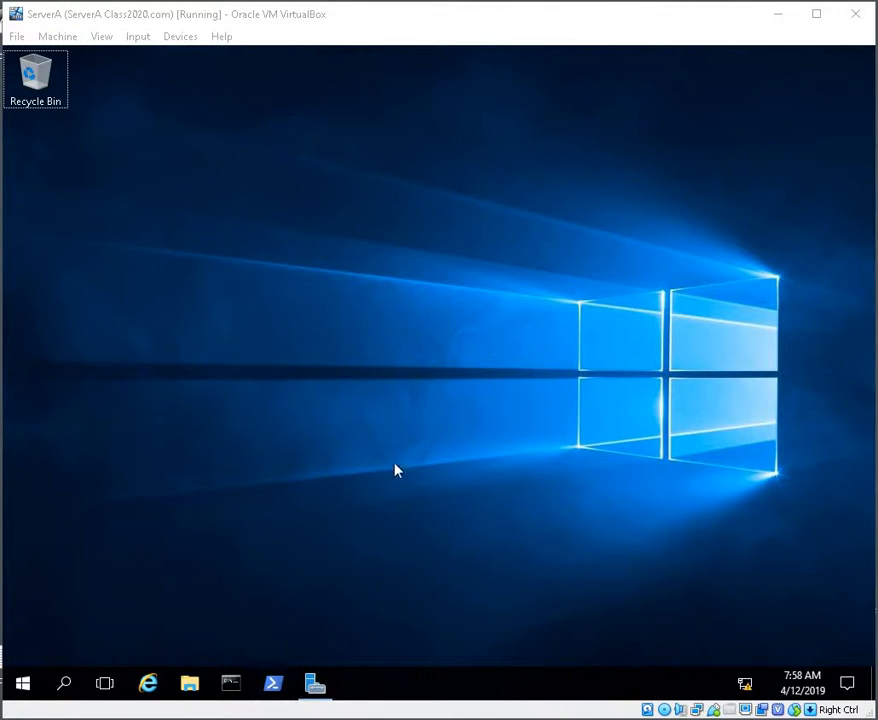
click(314, 684)
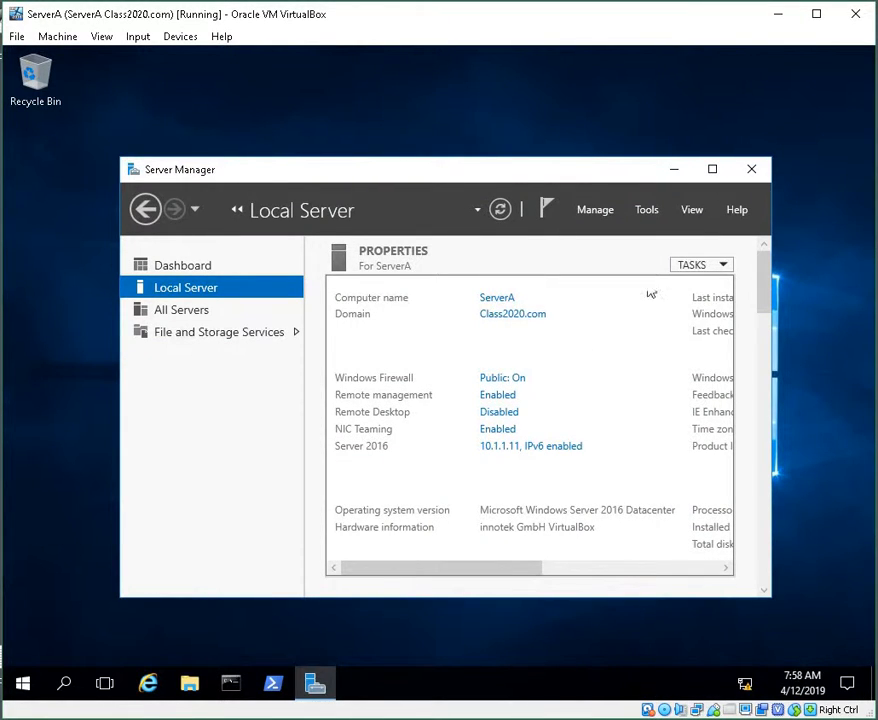
click(603, 212)
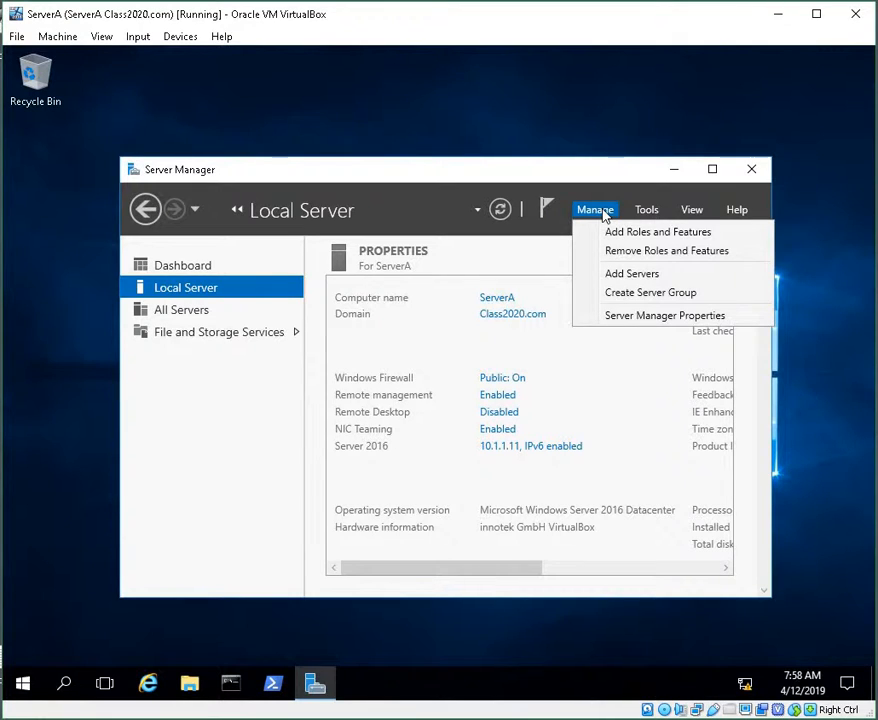
click(613, 239)
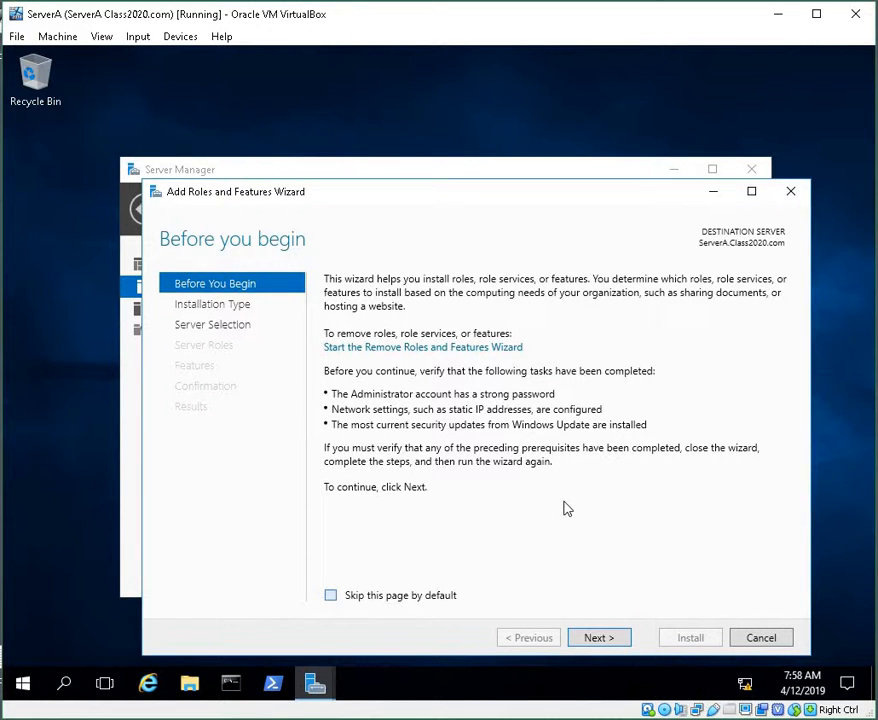
click(590, 637)
click(593, 638)
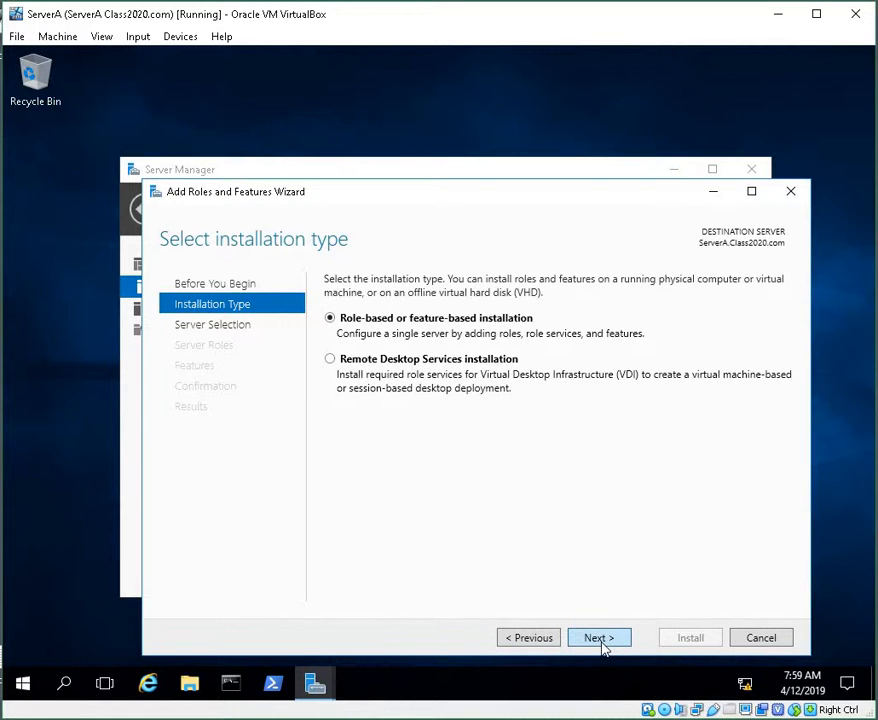
click(601, 640)
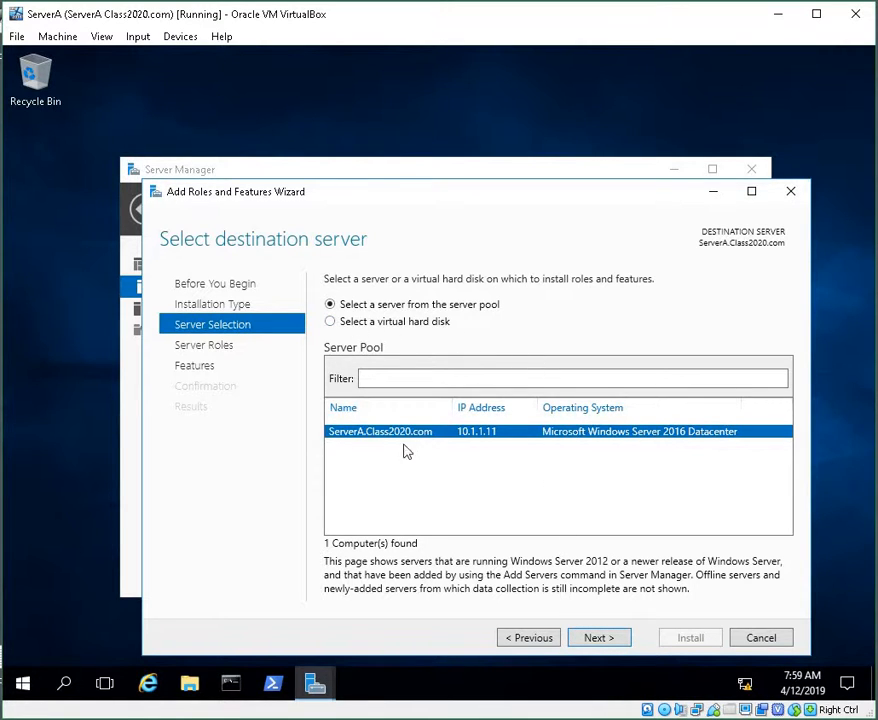
click(615, 643)
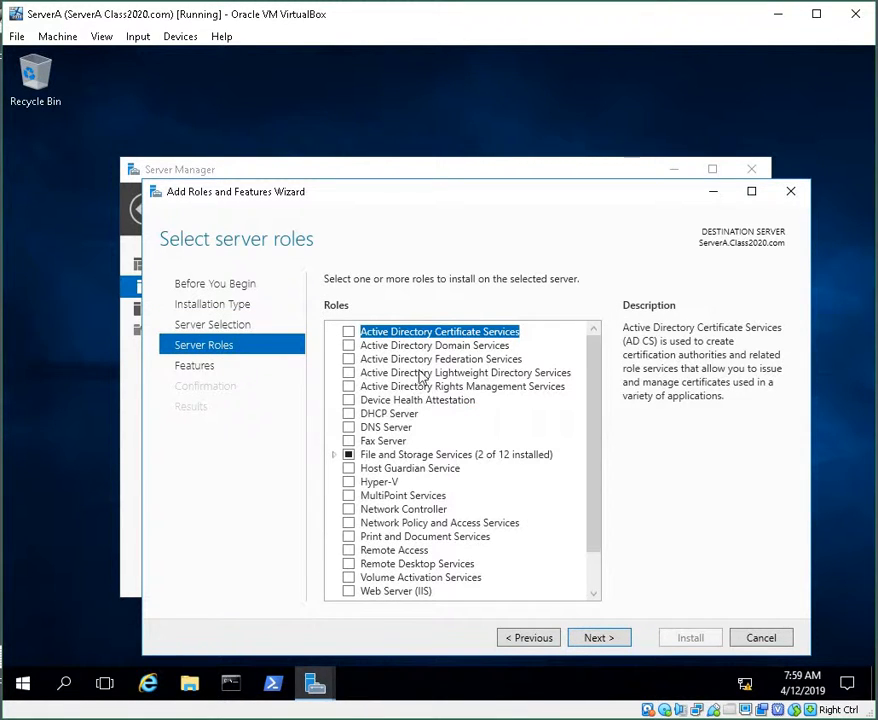
Step: Select the Active Directory Certificate Services and DNS Server roles, adding their required management tools
click(353, 334)
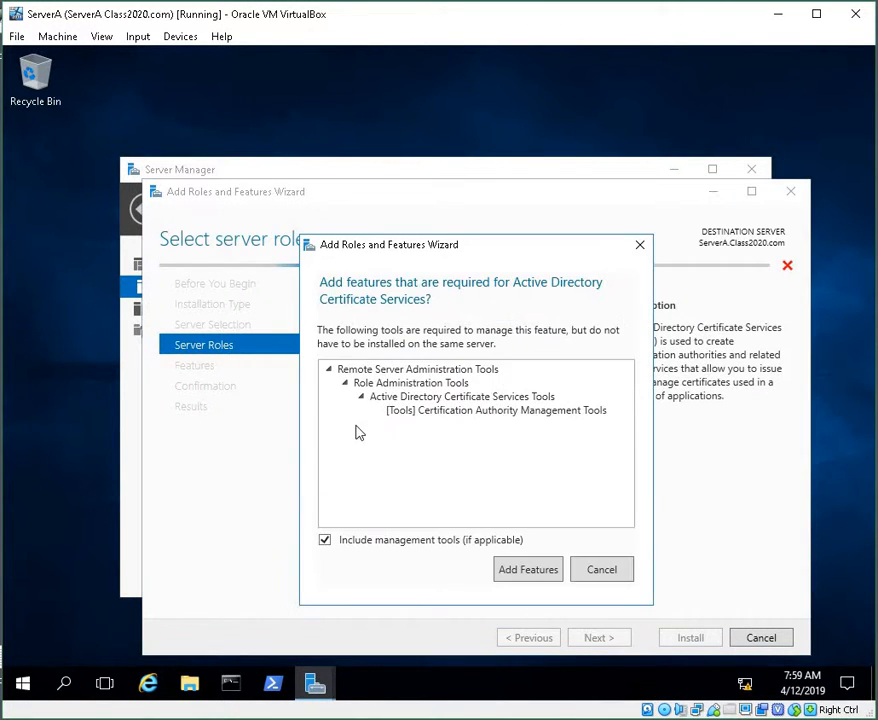
click(530, 570)
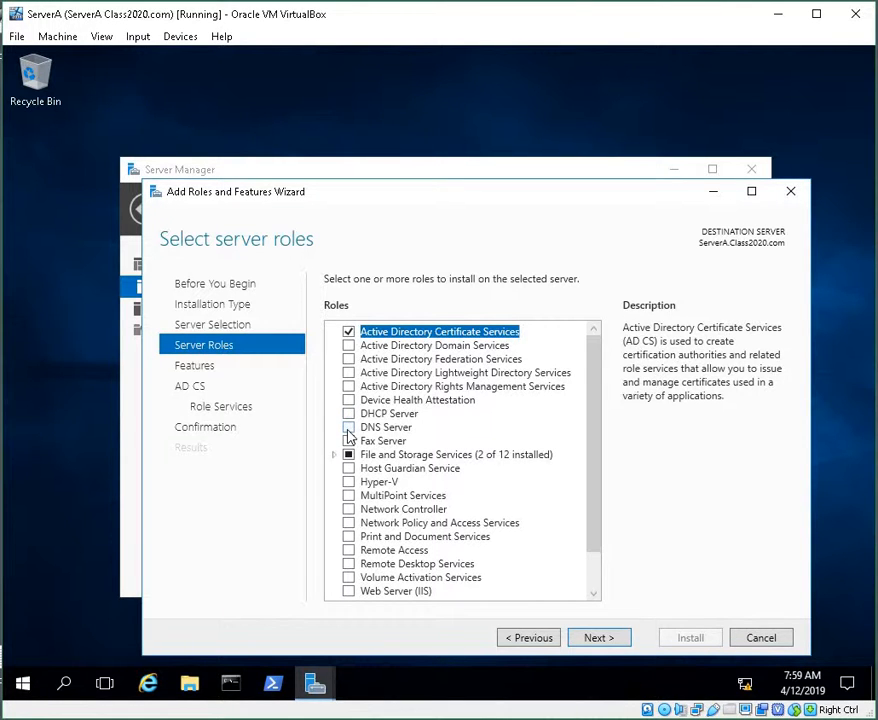
click(348, 429)
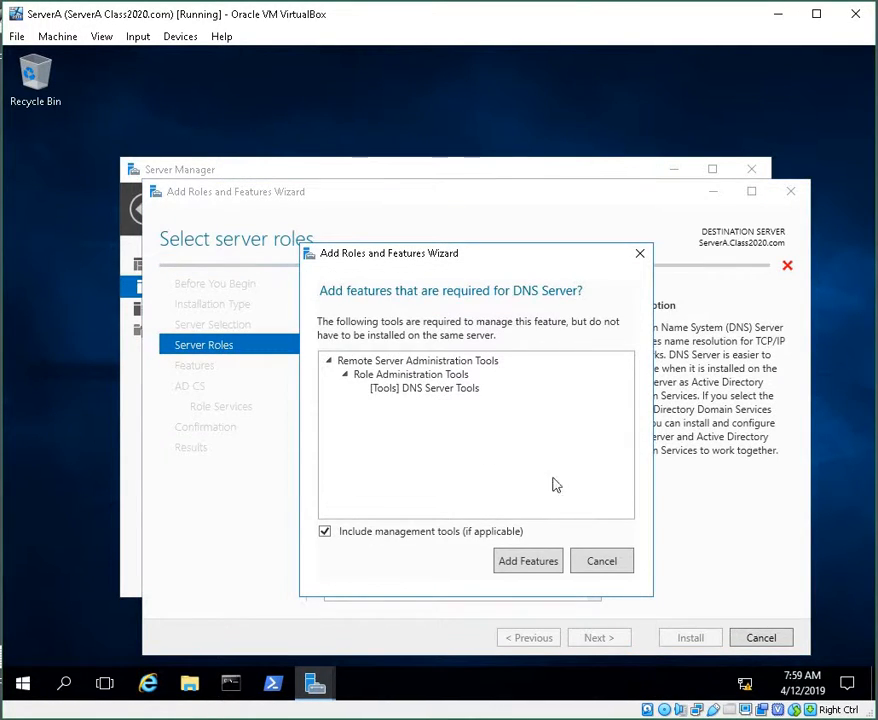
click(543, 569)
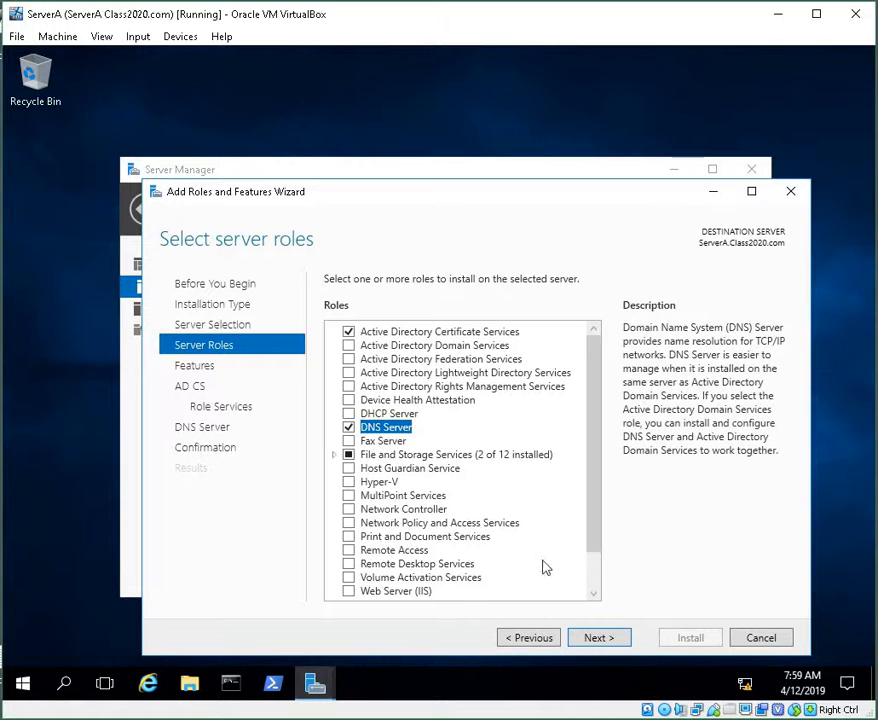
Step: Advance through the features, AD CS, role services and DNS Server pages, keeping Certification Authority selected
click(594, 641)
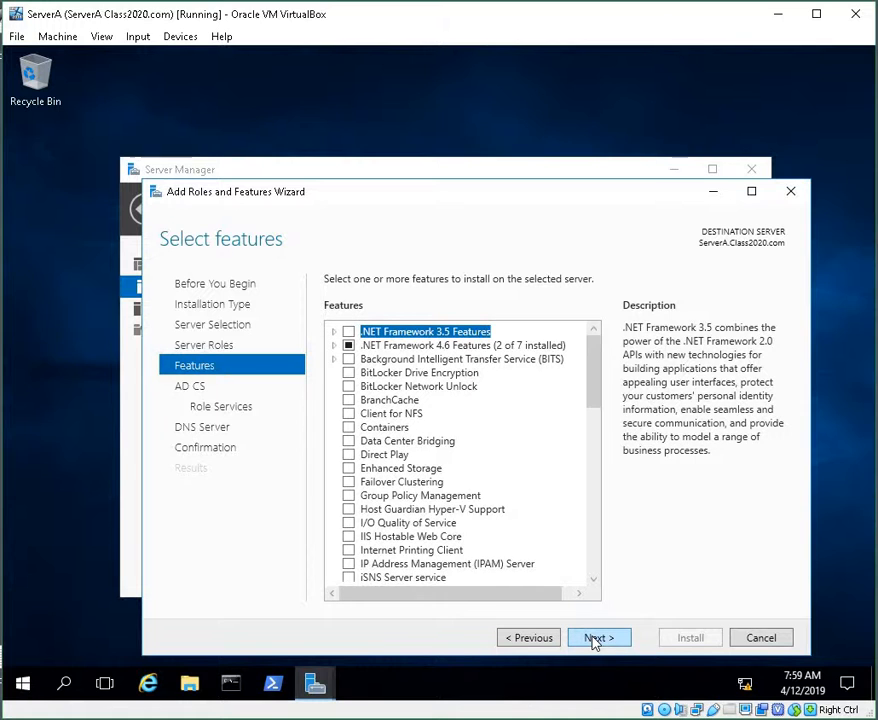
click(594, 640)
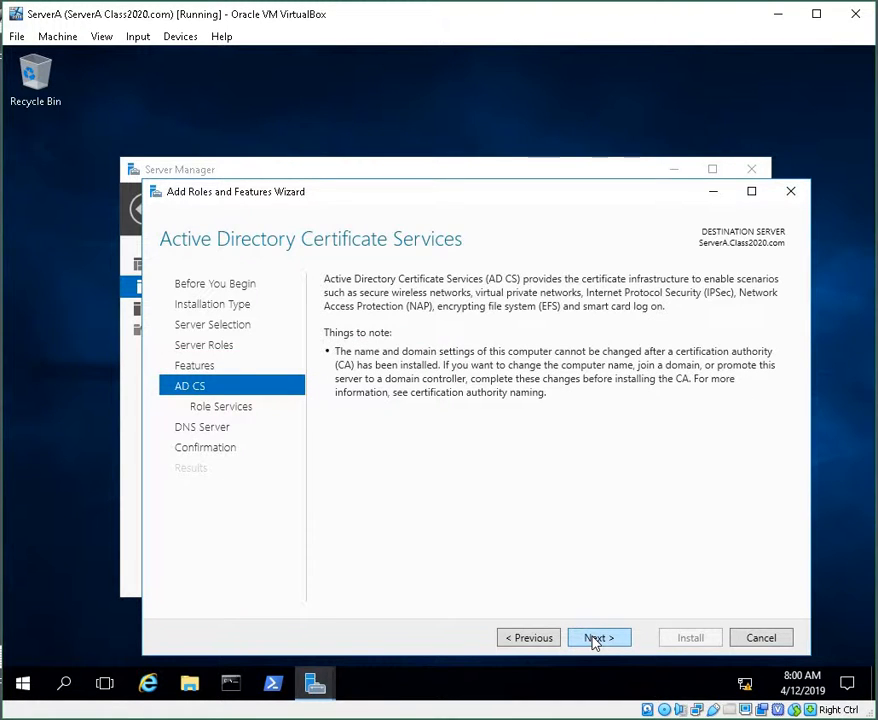
click(594, 638)
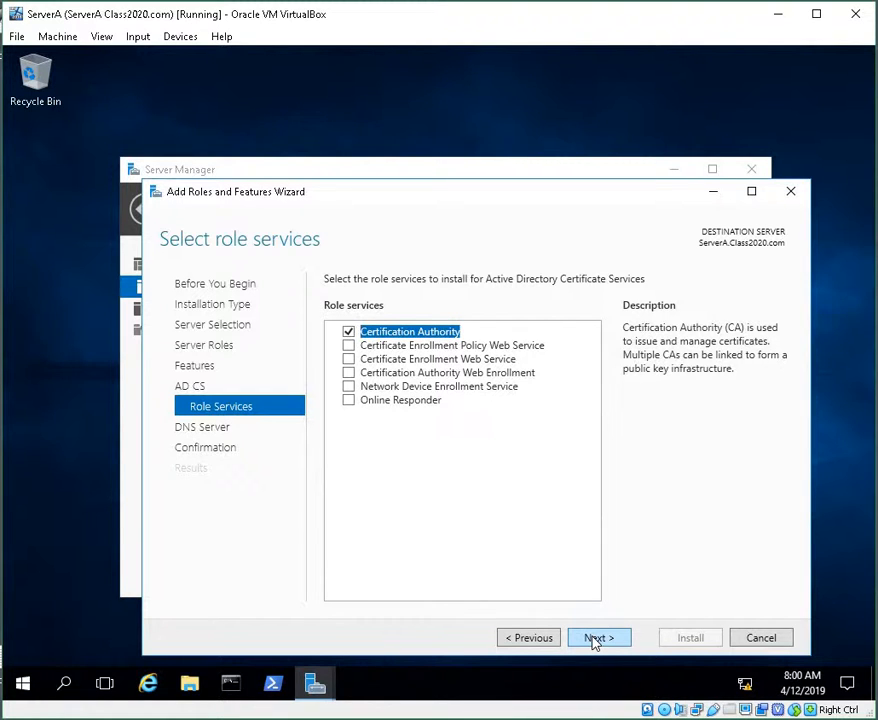
click(594, 638)
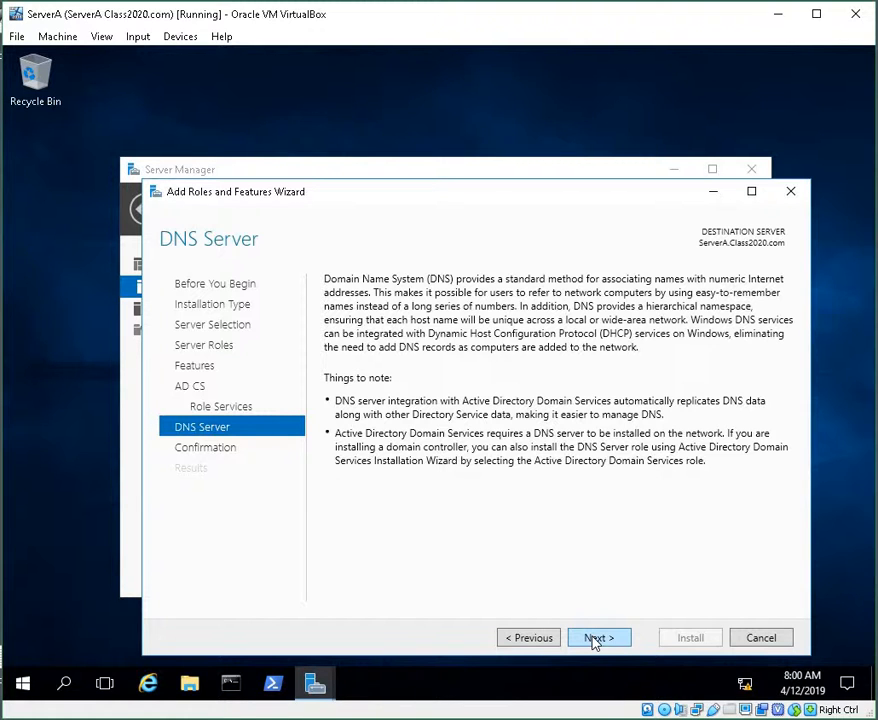
click(593, 638)
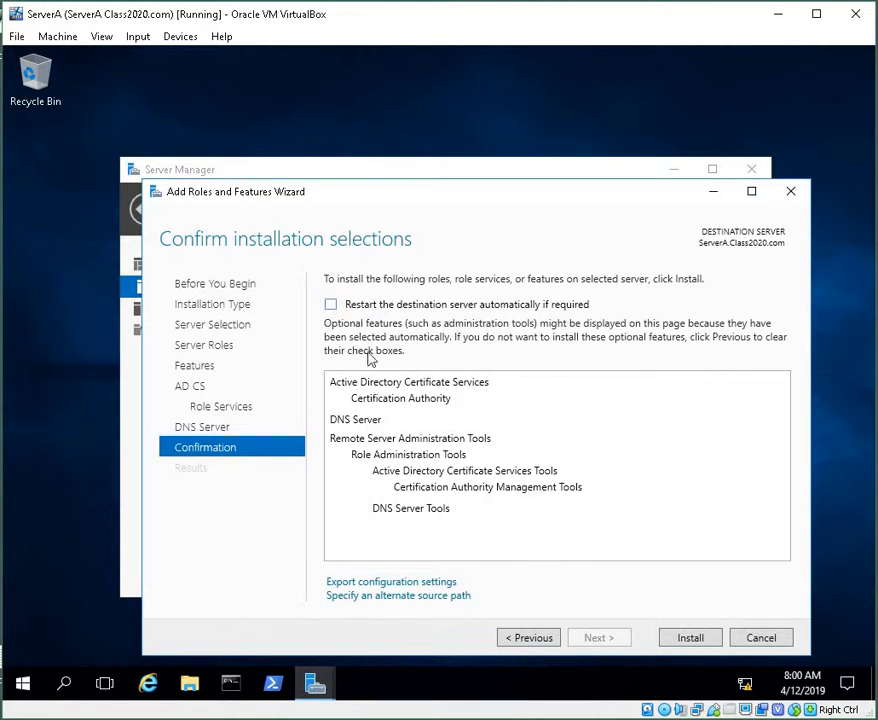
Step: Allow automatic restart of the destination server, install the selected roles, and close the wizard
click(331, 304)
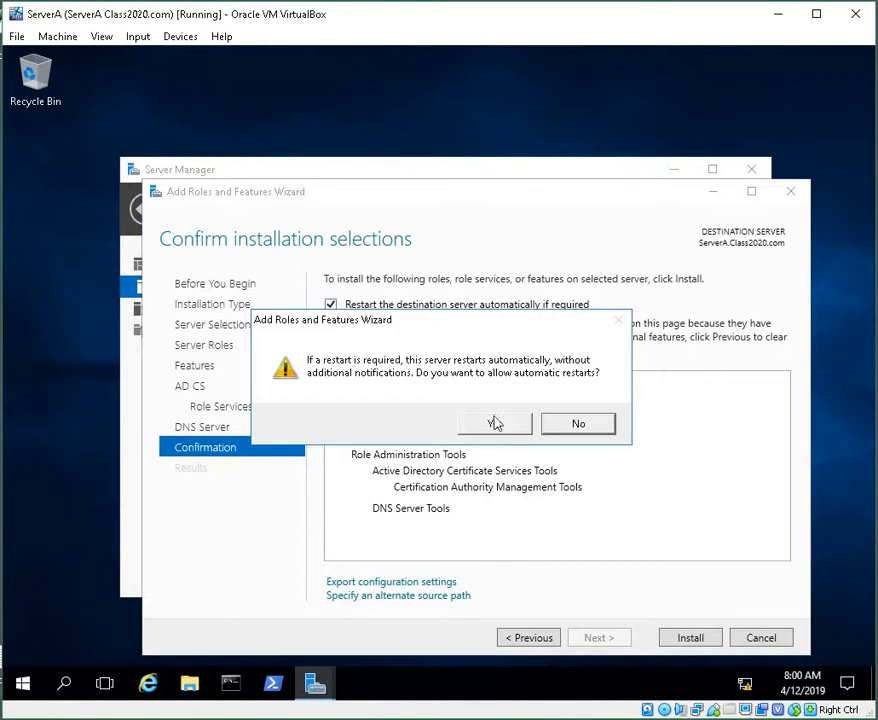
click(502, 430)
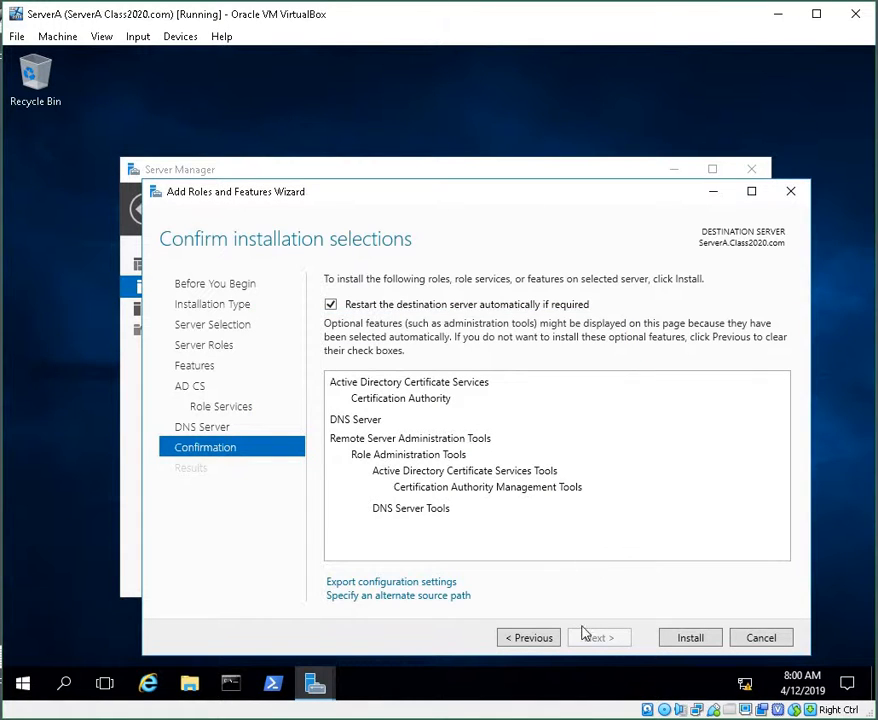
click(680, 642)
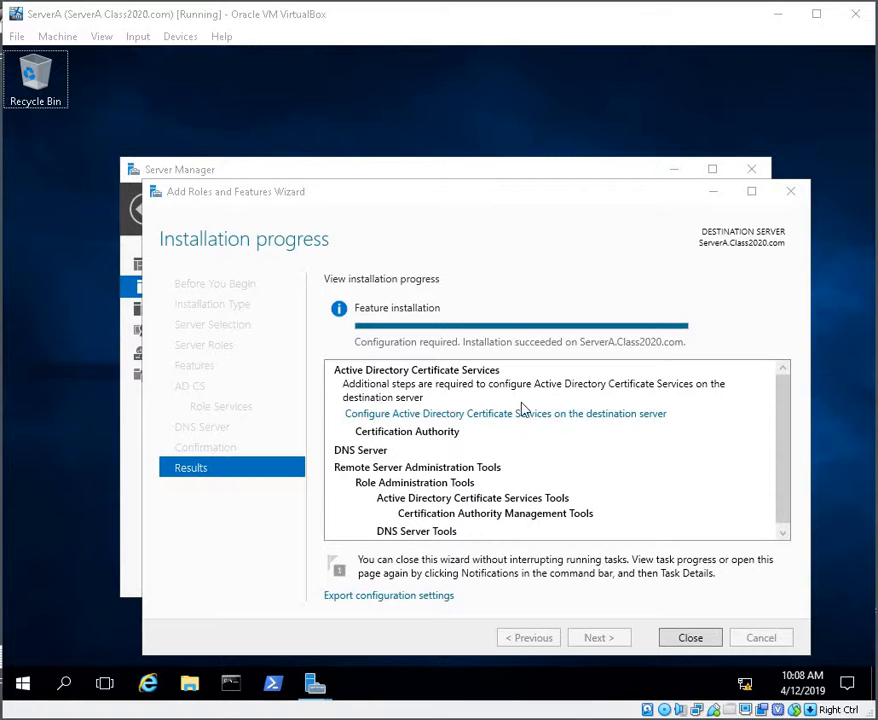
click(700, 642)
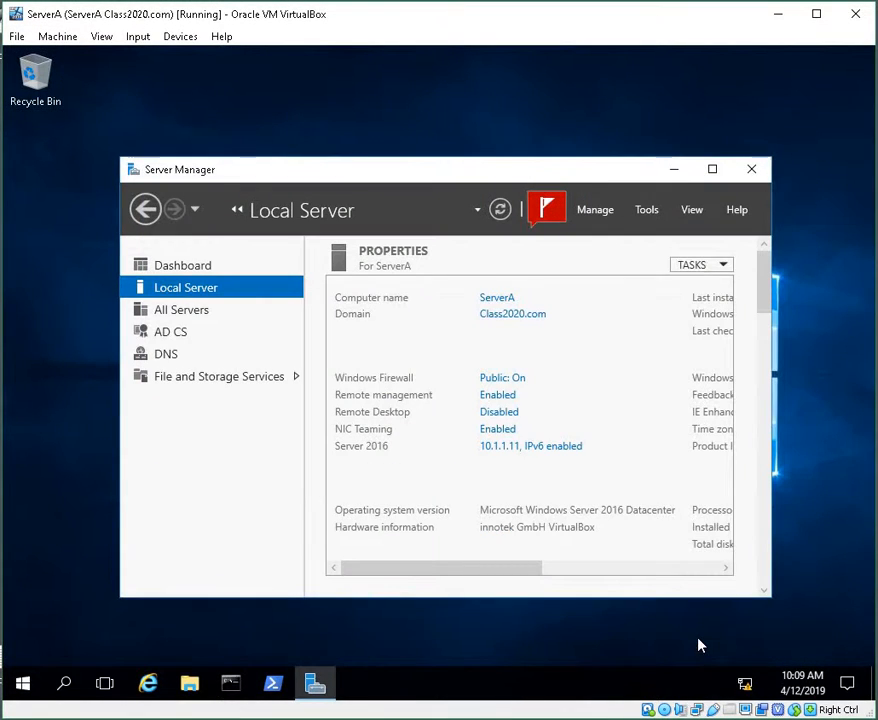
Step: Open the notifications and dismiss the Automatic Refresh and Feature installation notifications
click(547, 224)
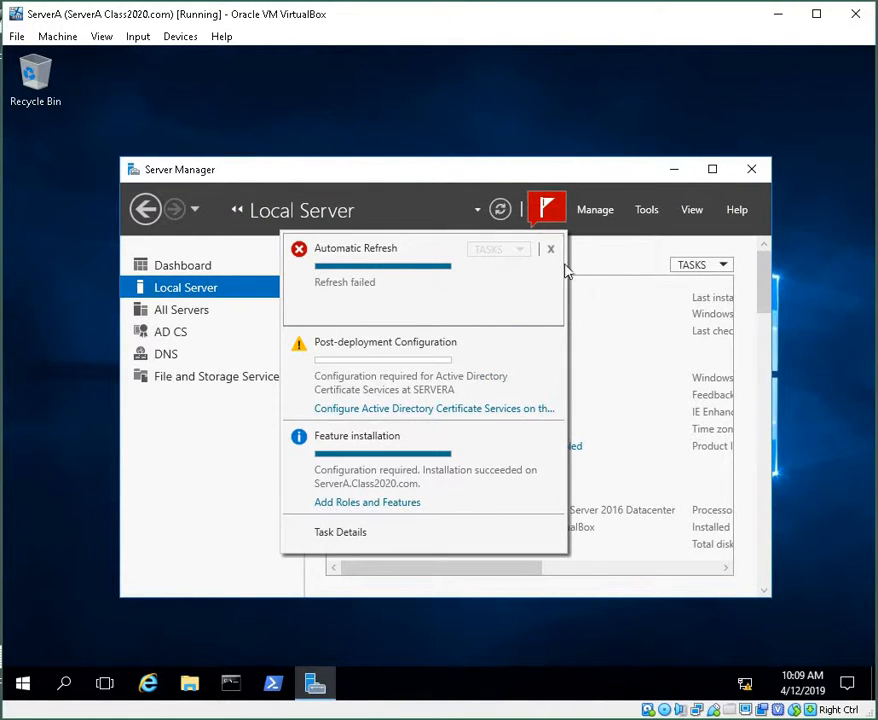
click(551, 247)
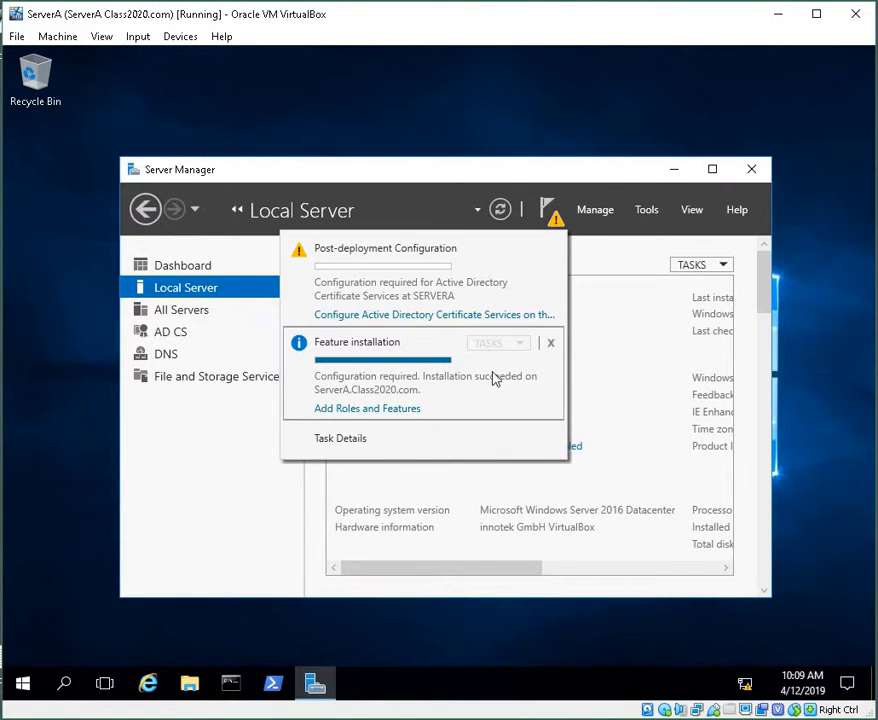
click(551, 344)
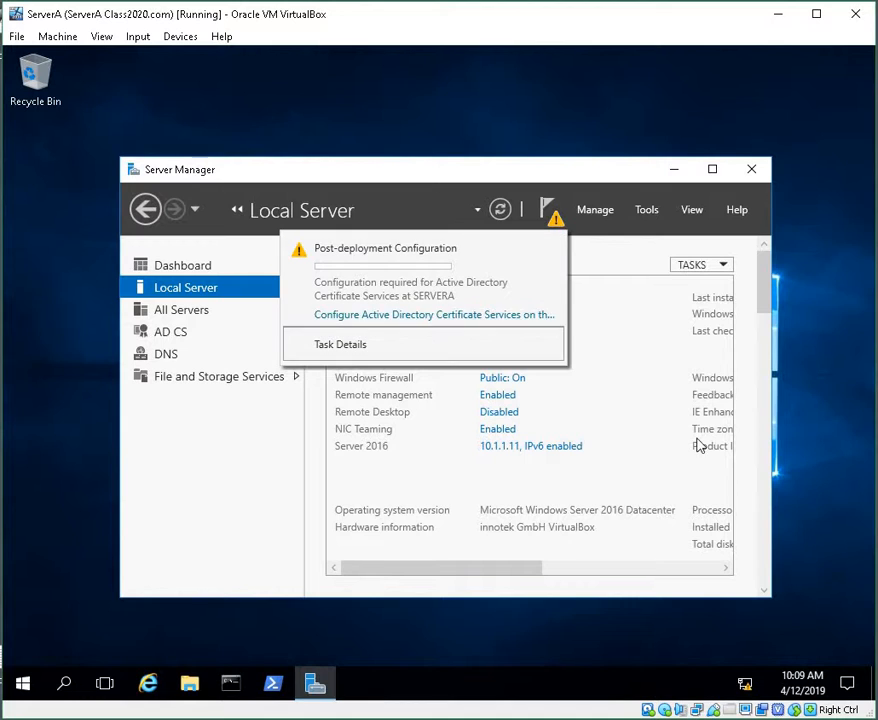
Step: Launch the post-deployment AD CS configuration with the Administrator credentials and select the Certification Authority role service
click(449, 320)
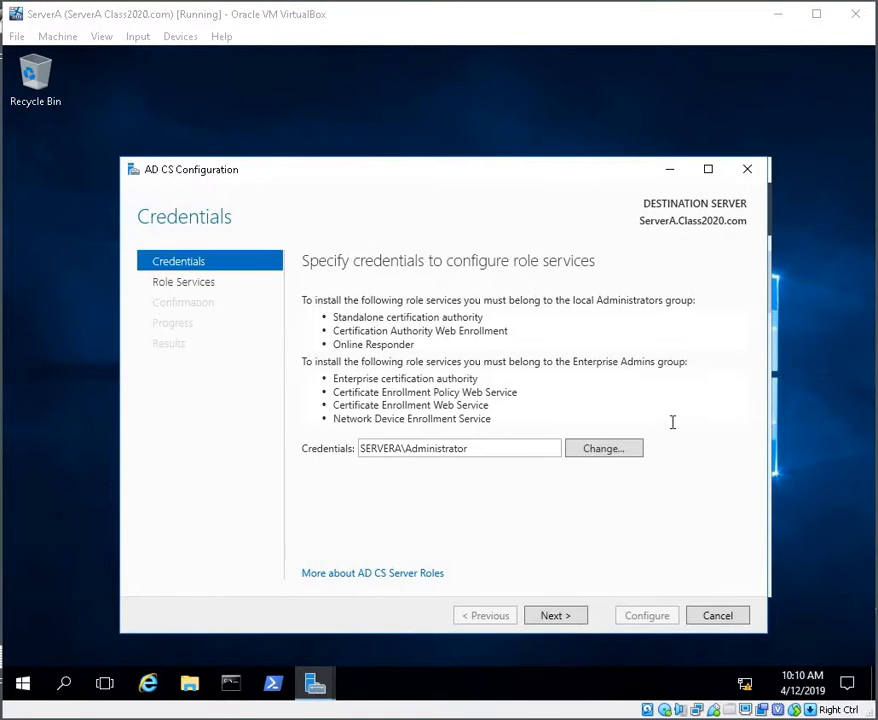
click(546, 615)
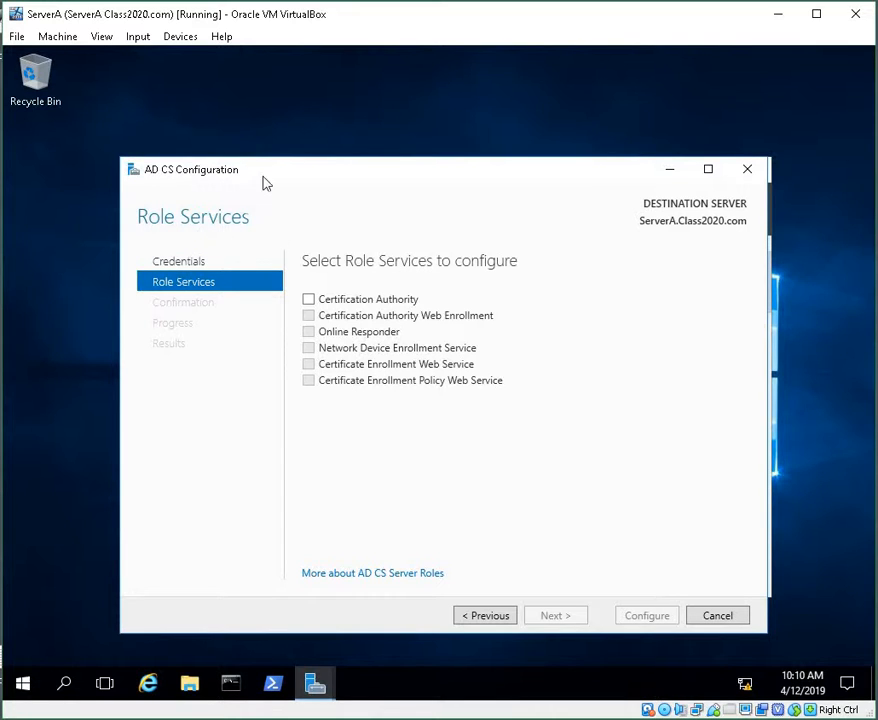
click(312, 300)
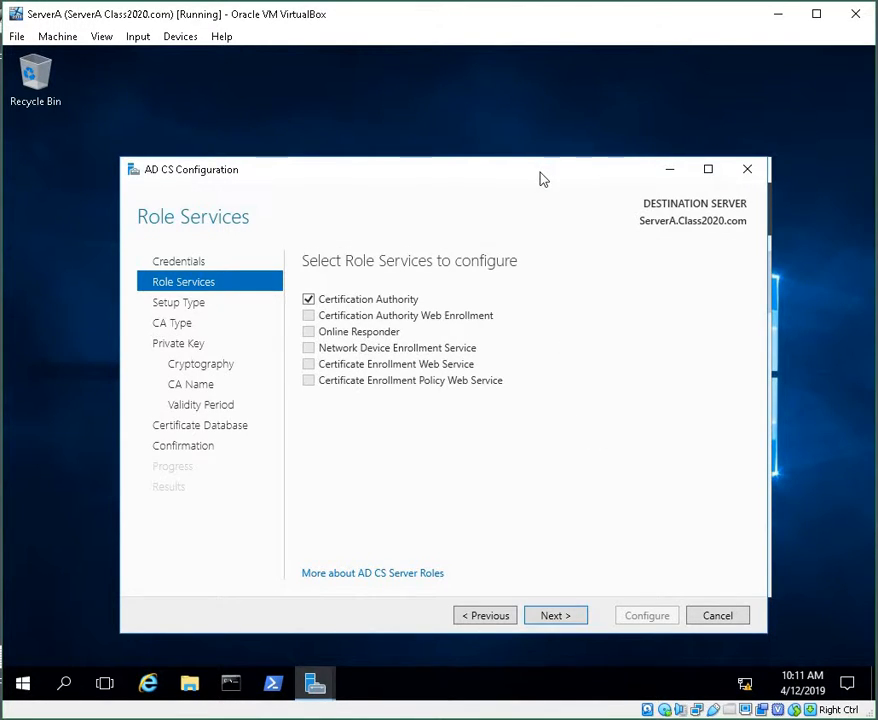
click(553, 615)
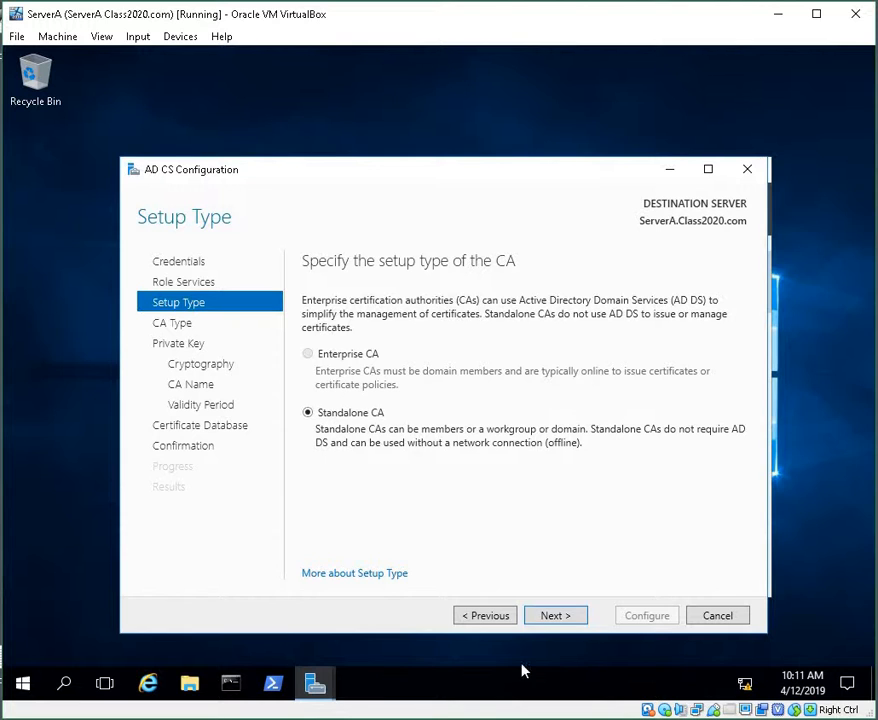
Step: Set the CA up as a Standalone CA of type Root CA with a new private key
click(570, 624)
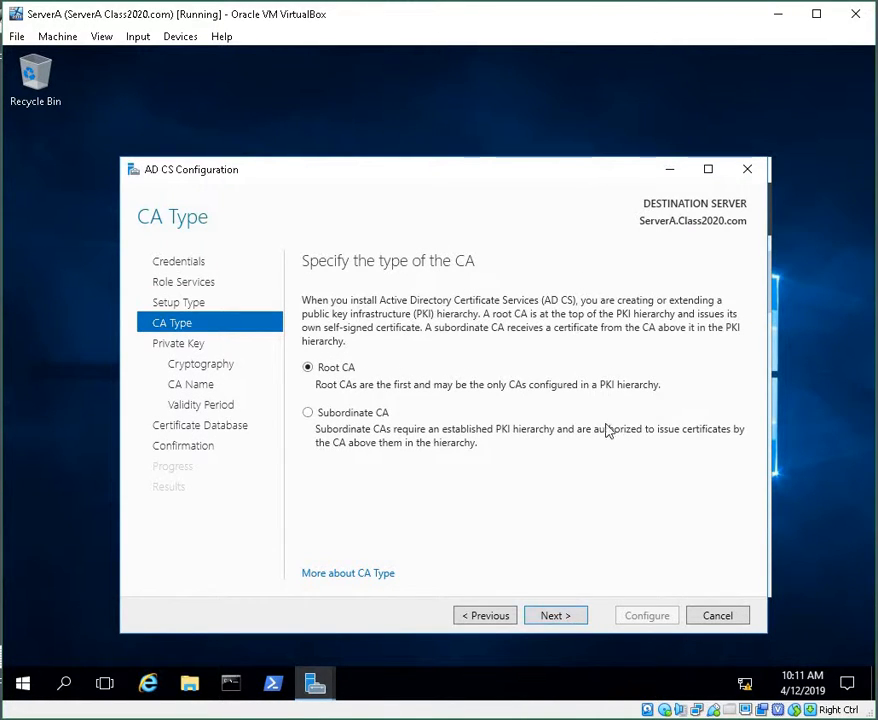
click(570, 615)
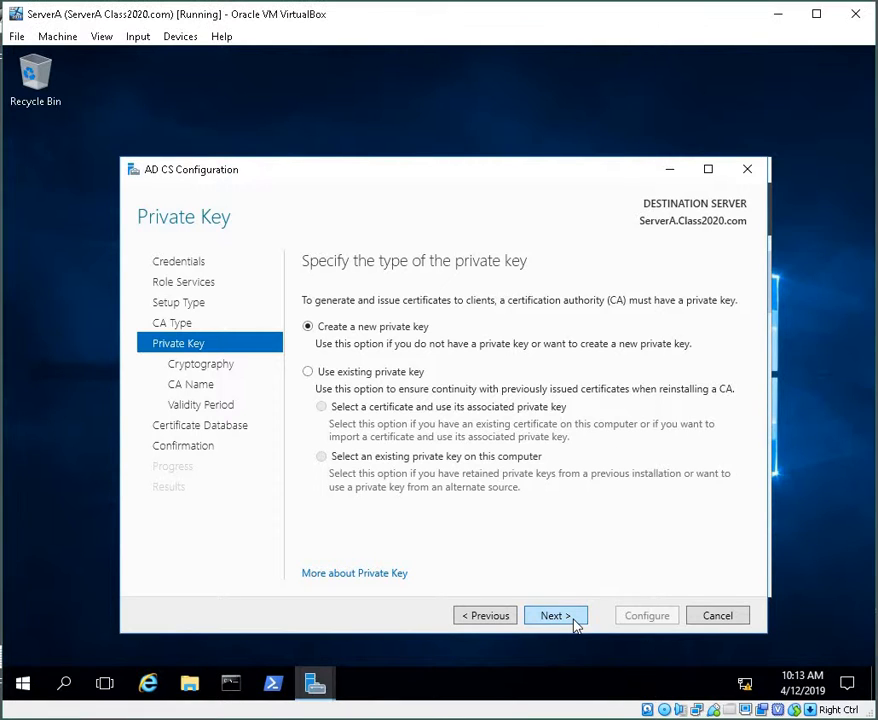
click(575, 622)
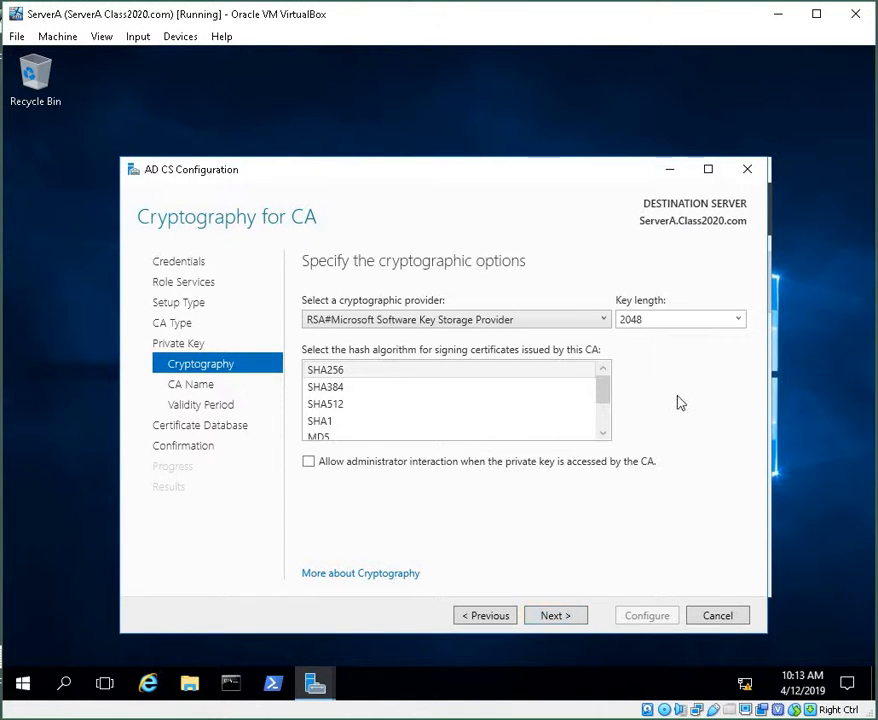
Step: Keep the default cryptography, CA name Class2020-SERVERA-CA, 5-year validity and CertLog database locations, then configure the CA
click(555, 615)
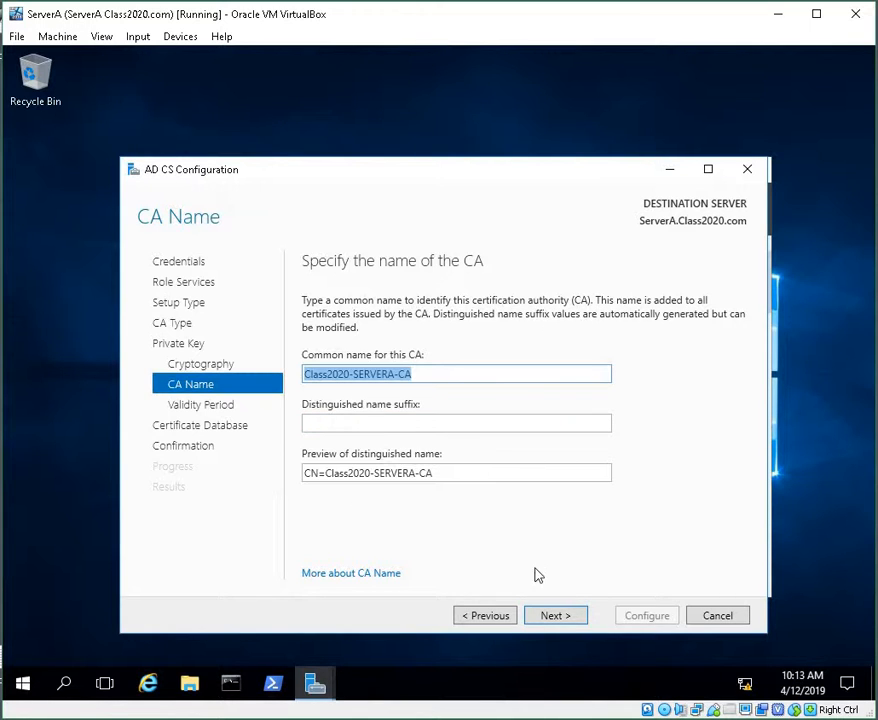
click(549, 615)
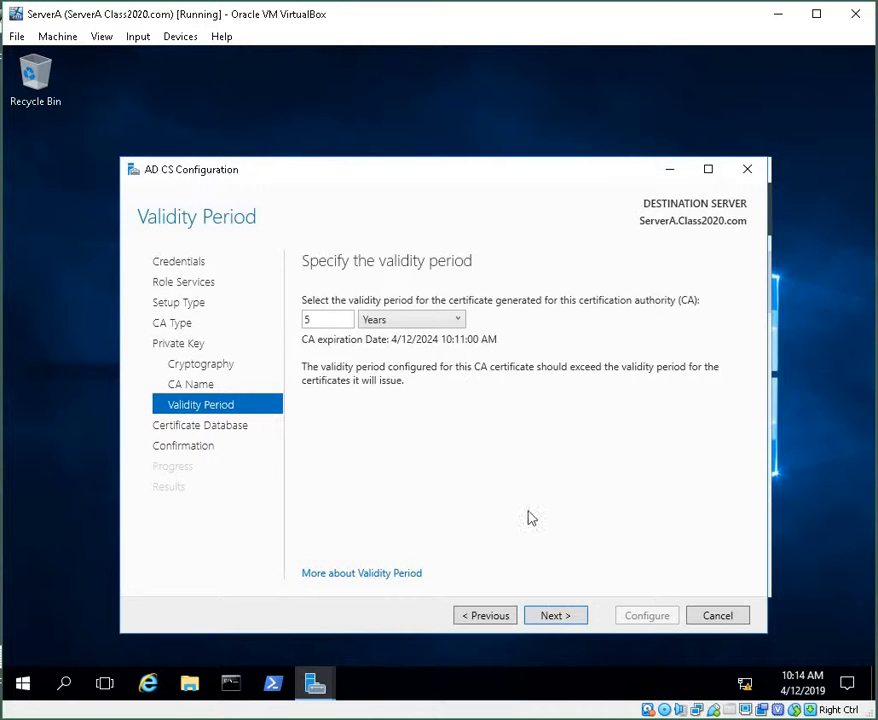
click(556, 615)
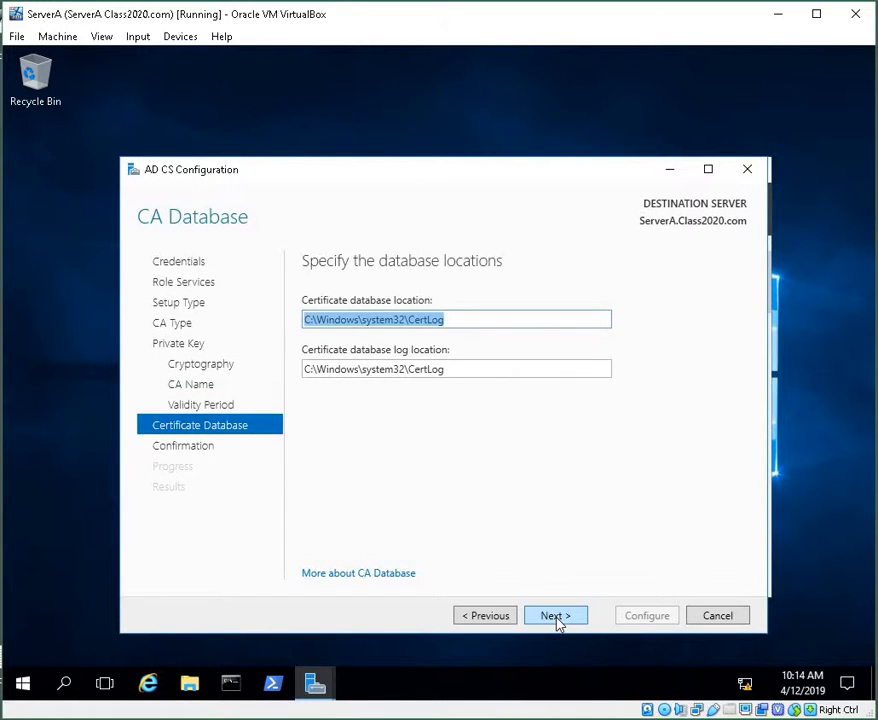
click(556, 615)
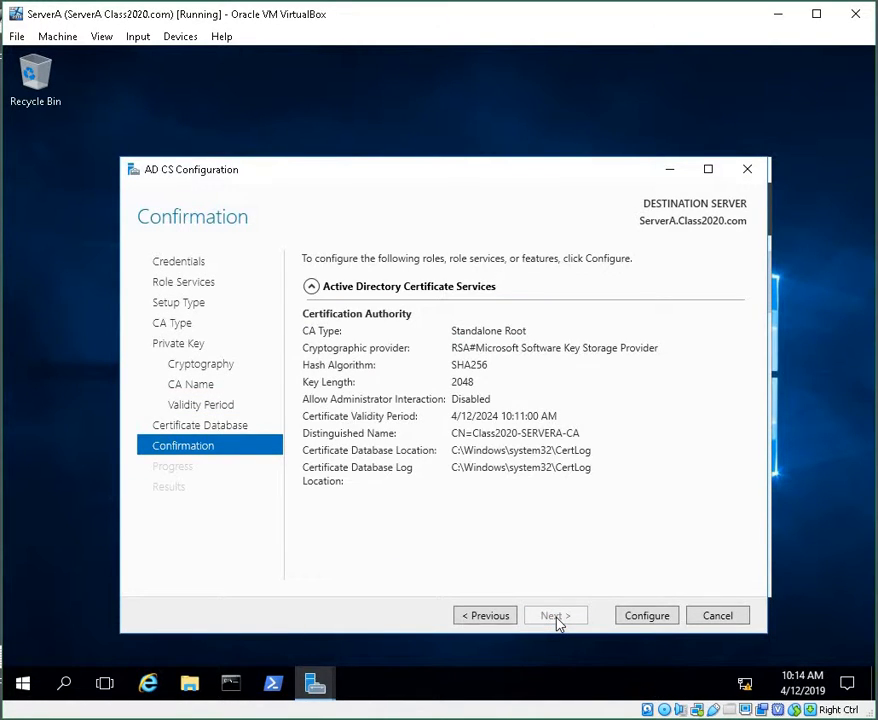
click(647, 617)
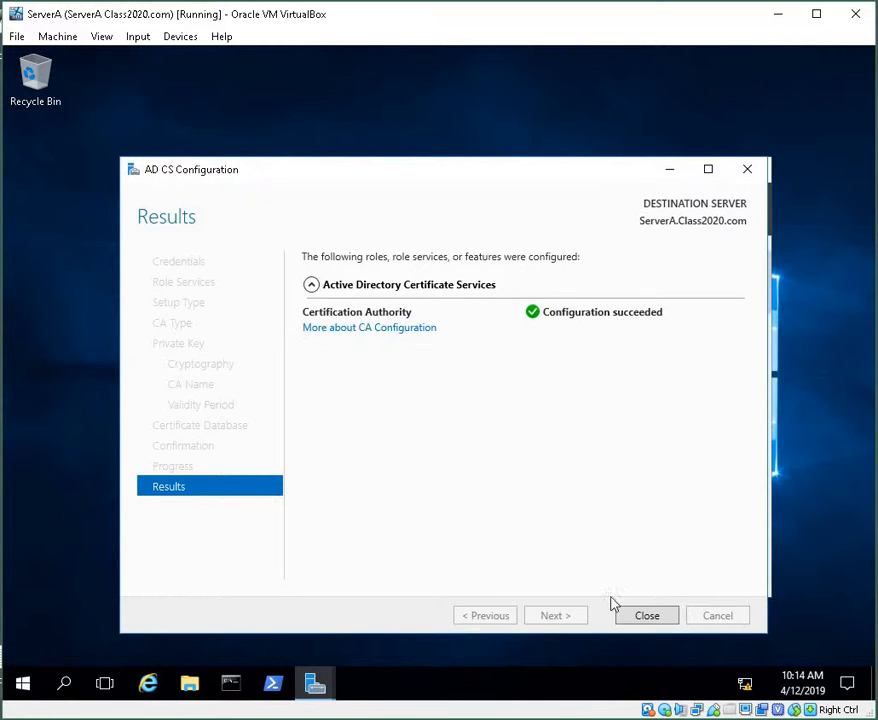
Step: Close the AD CS Configuration wizard and dismiss the post-deployment and Automatic Refresh notifications
click(656, 619)
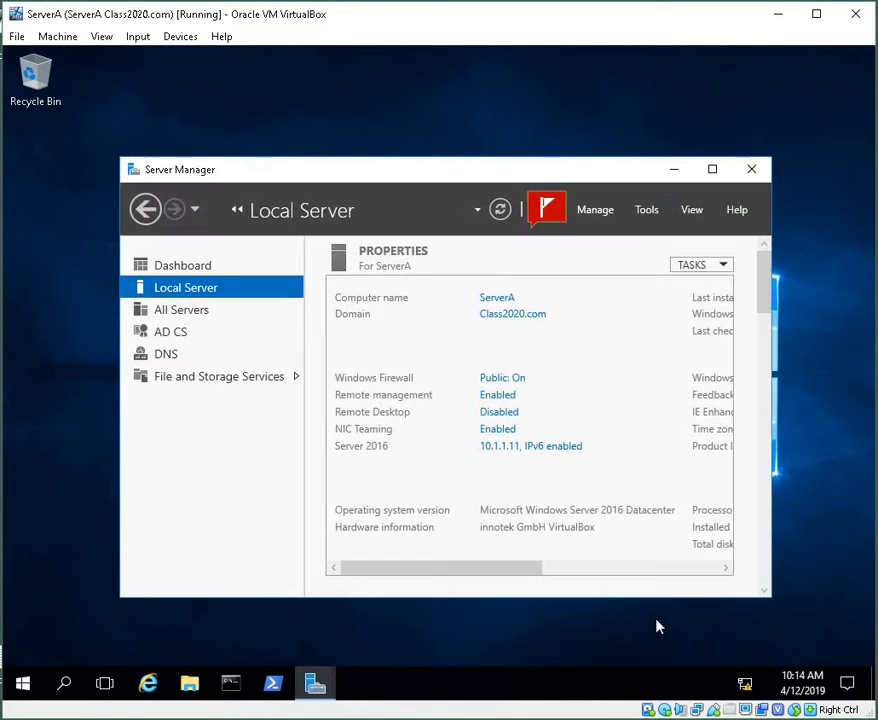
click(557, 212)
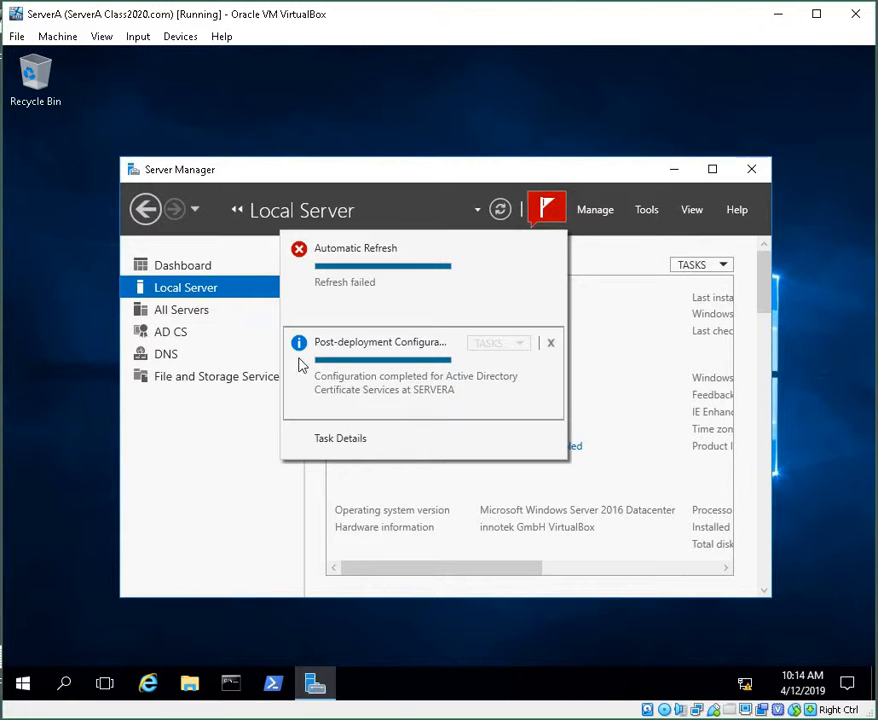
click(550, 344)
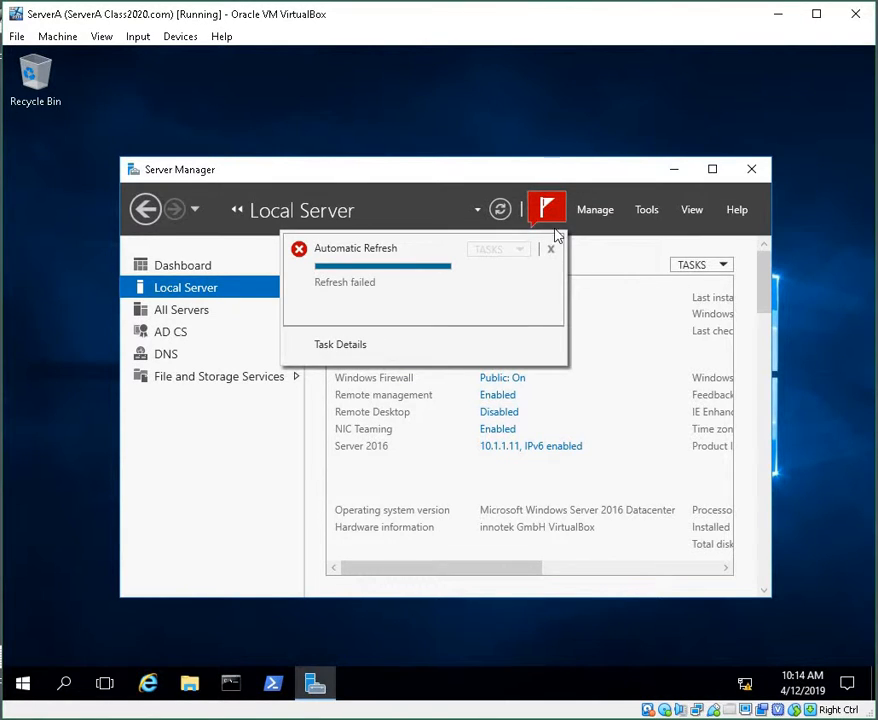
click(551, 250)
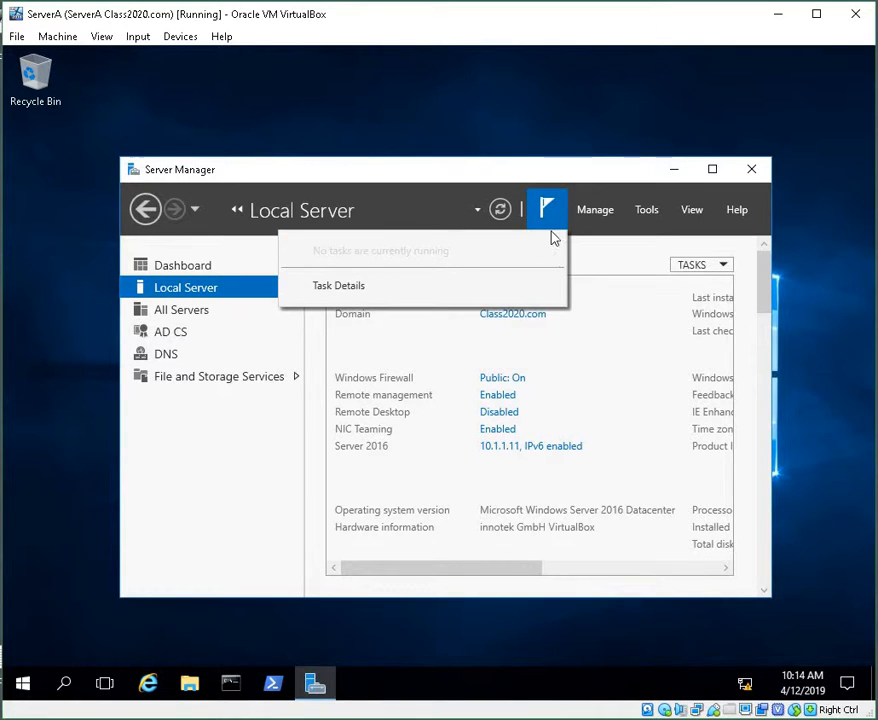
click(605, 262)
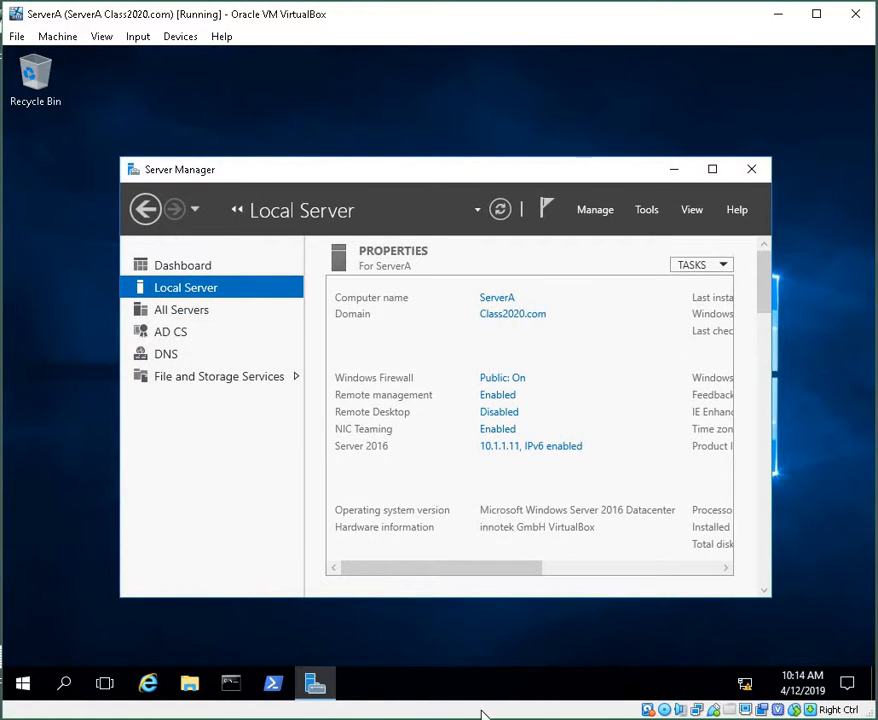
Step: Review the Manage and Tools menus and the Local Server events, performance and installed roles and features
click(615, 214)
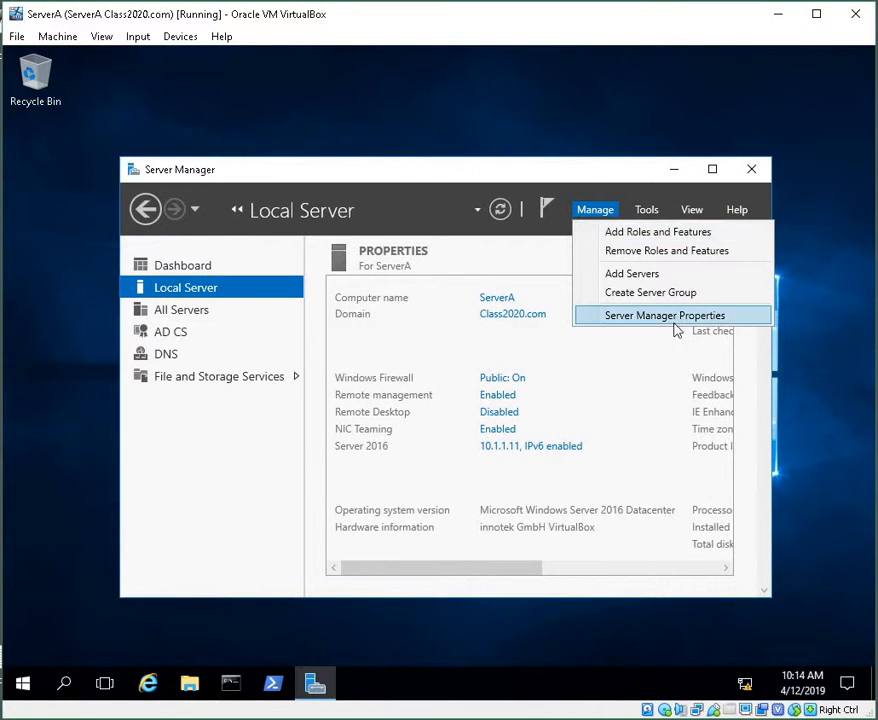
click(651, 215)
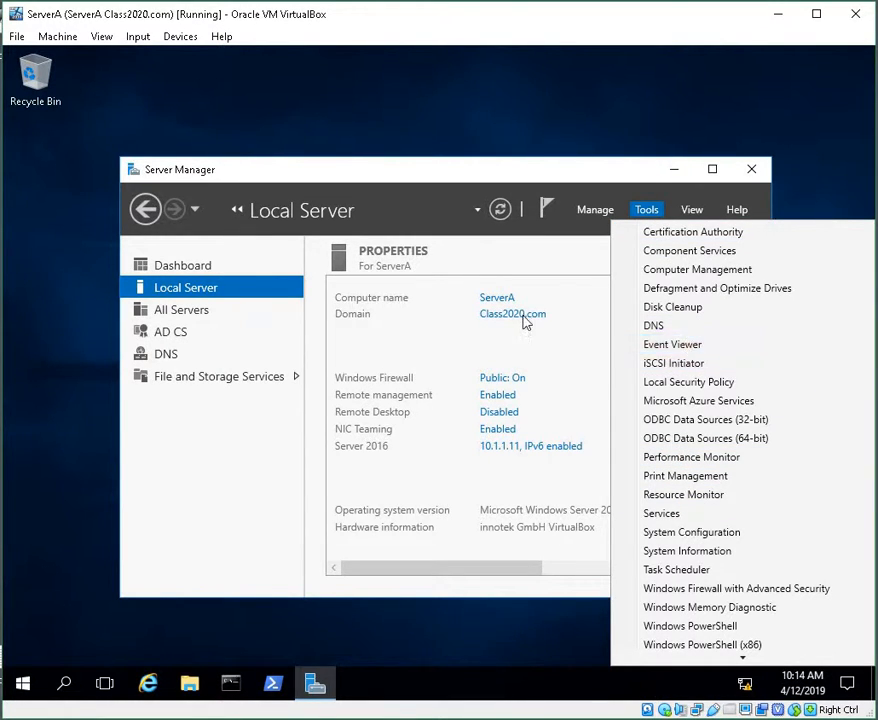
click(576, 351)
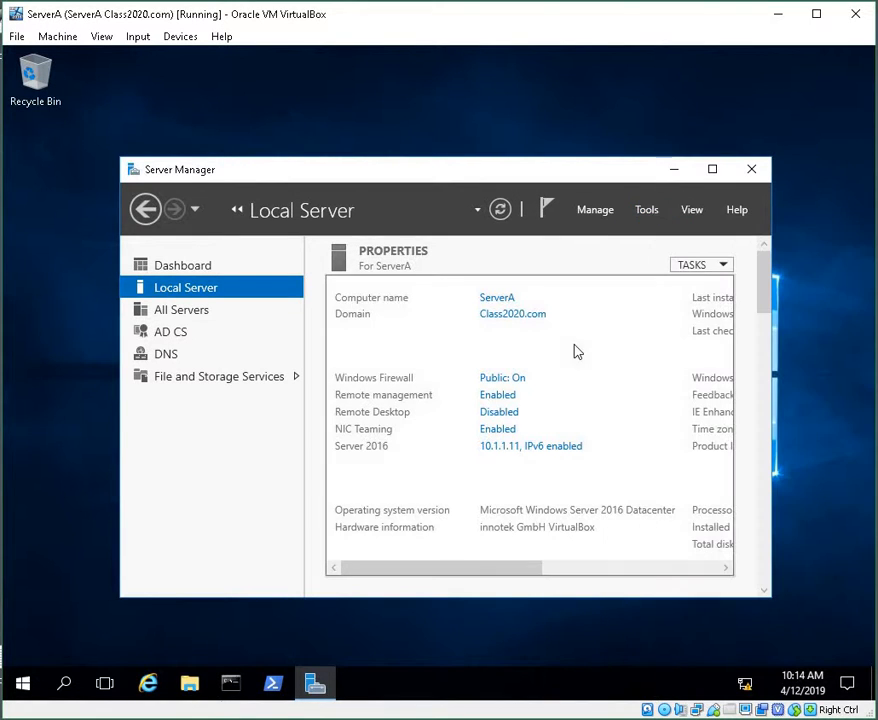
scroll(743, 347, down, 10)
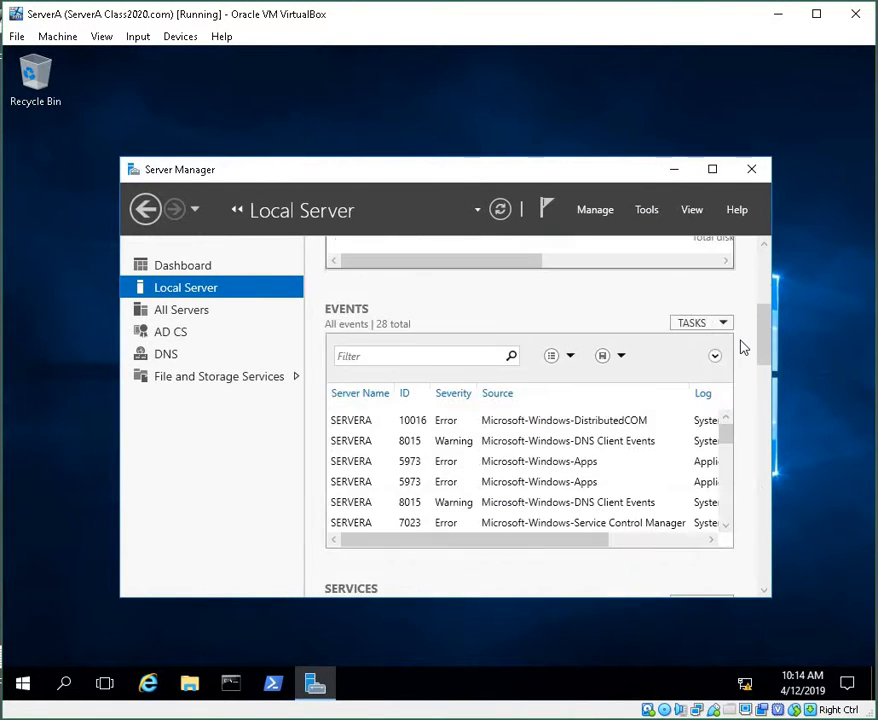
scroll(743, 347, down, 15)
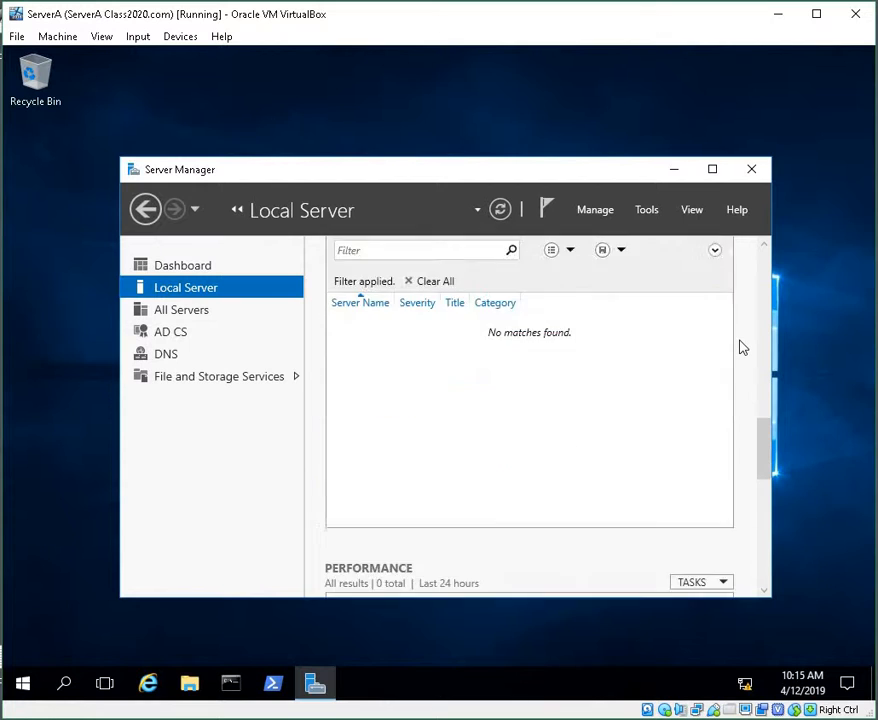
scroll(743, 347, down, 1)
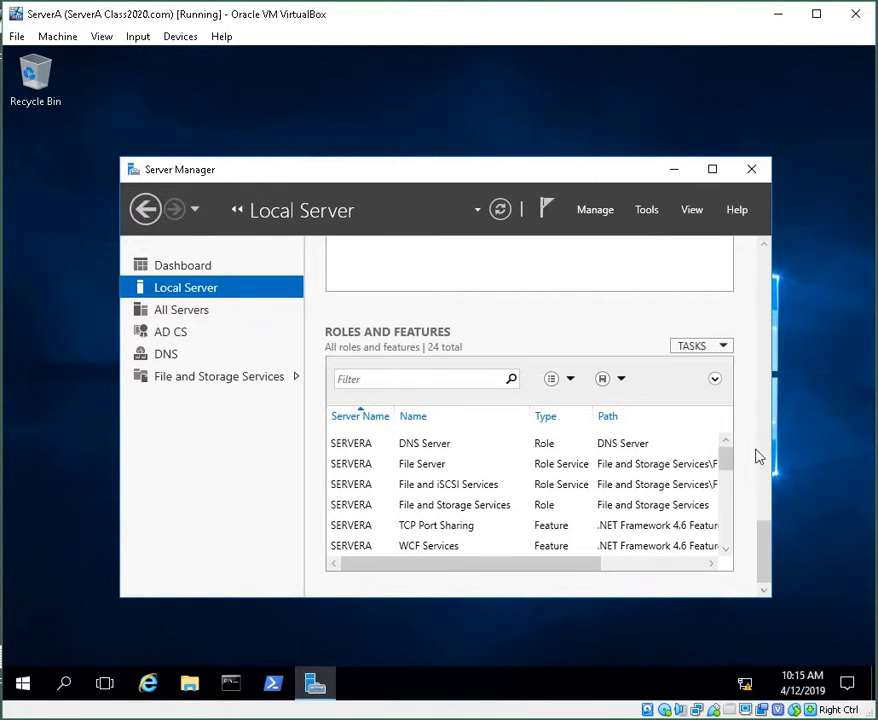
scroll(744, 460, up, 10)
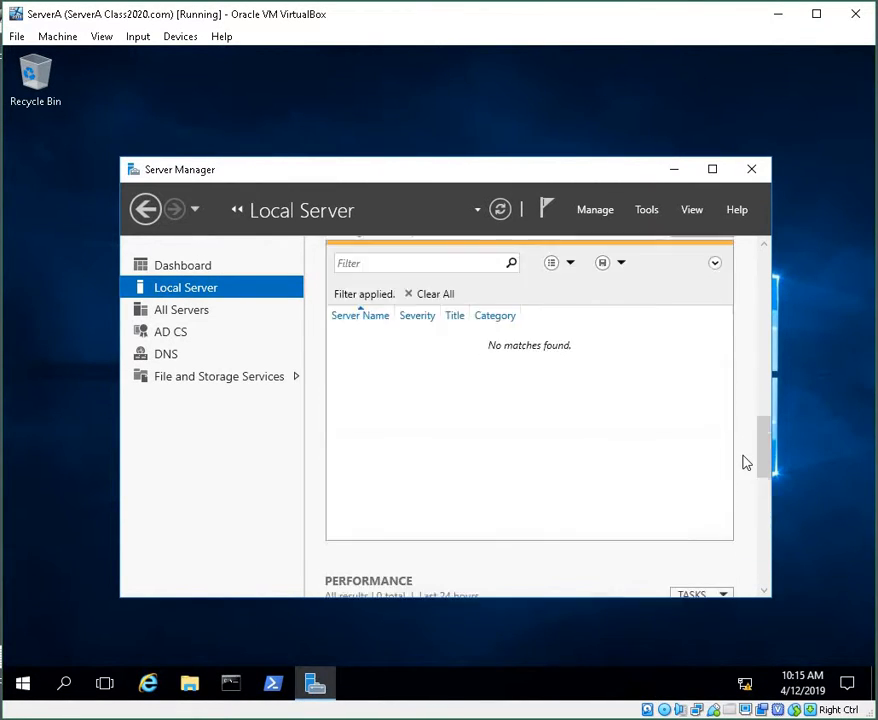
scroll(744, 462, up, 10)
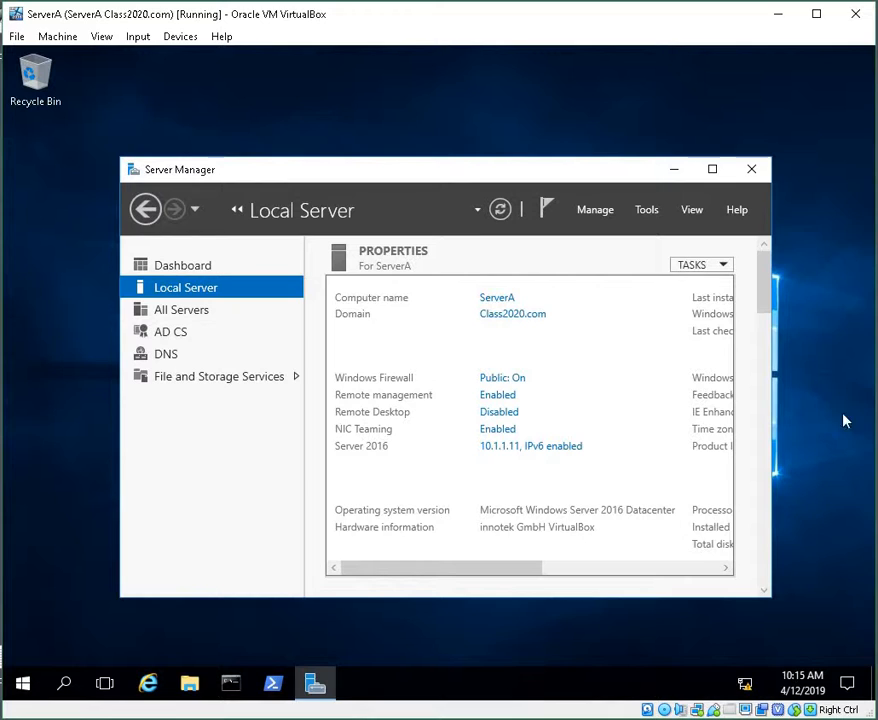
click(598, 211)
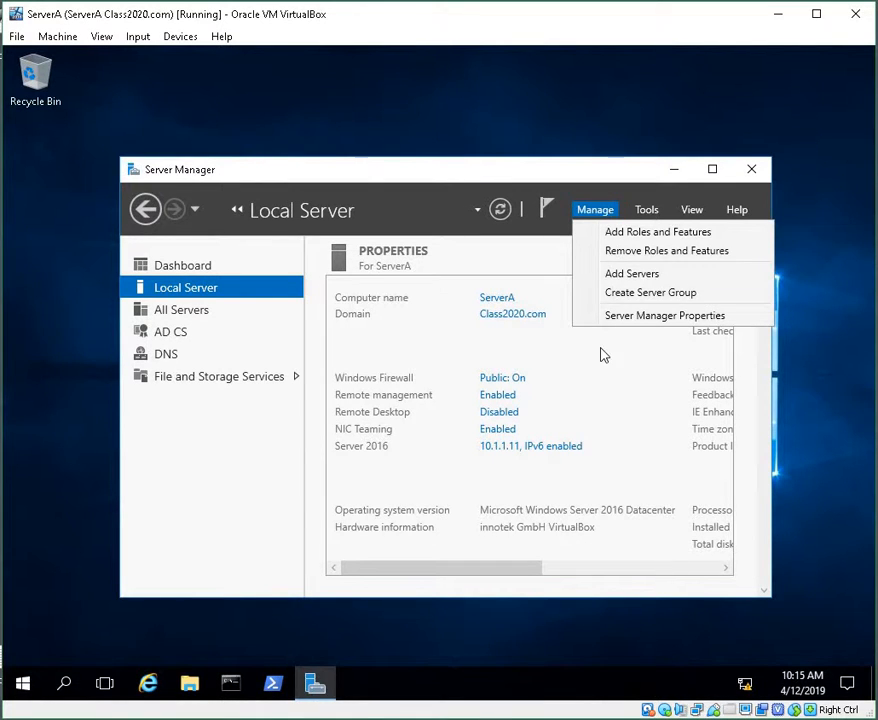
click(617, 231)
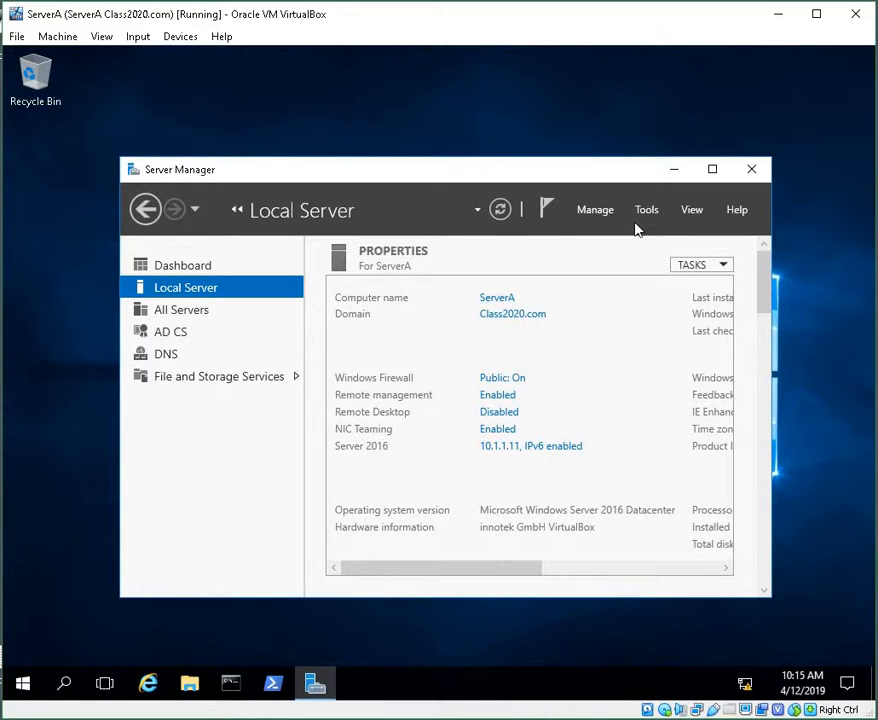
Step: Minimize Server Manager, switch to the ServerB virtual machine, maximize its window and dismiss both information banners
click(671, 170)
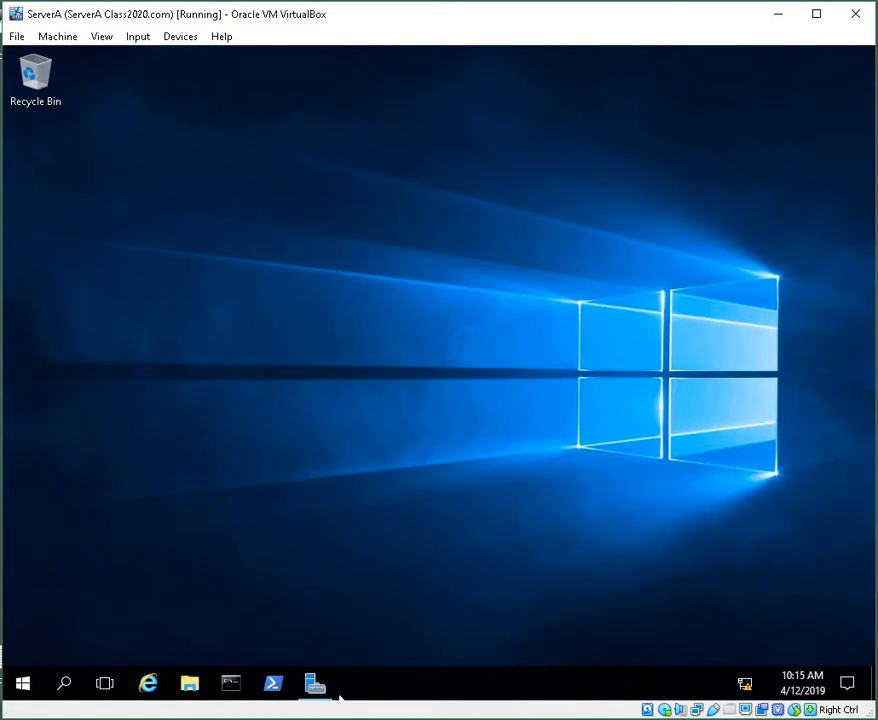
click(374, 710)
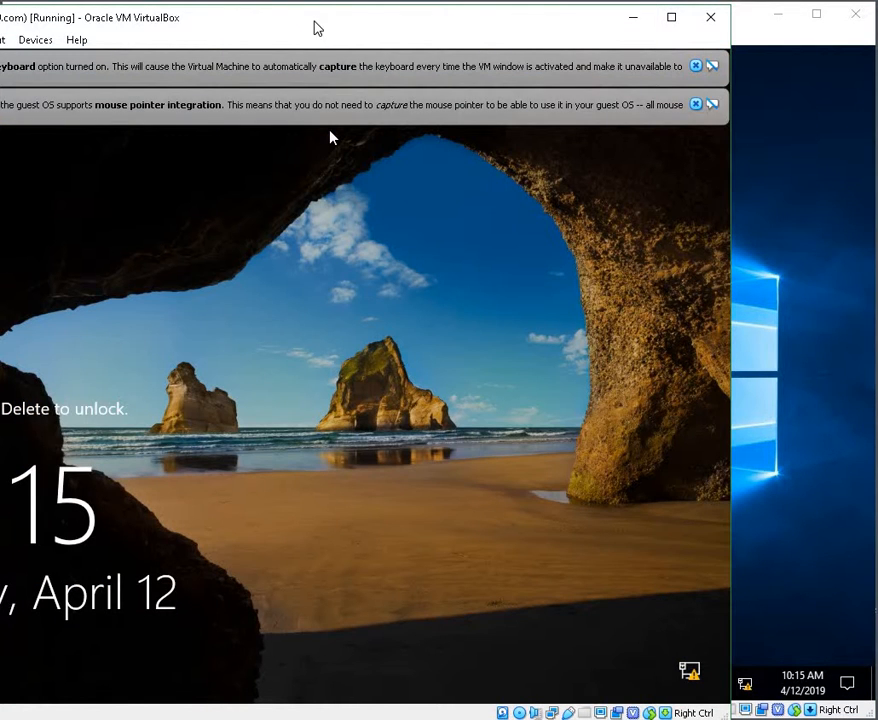
drag(316, 28, 460, 17)
double_click(460, 17)
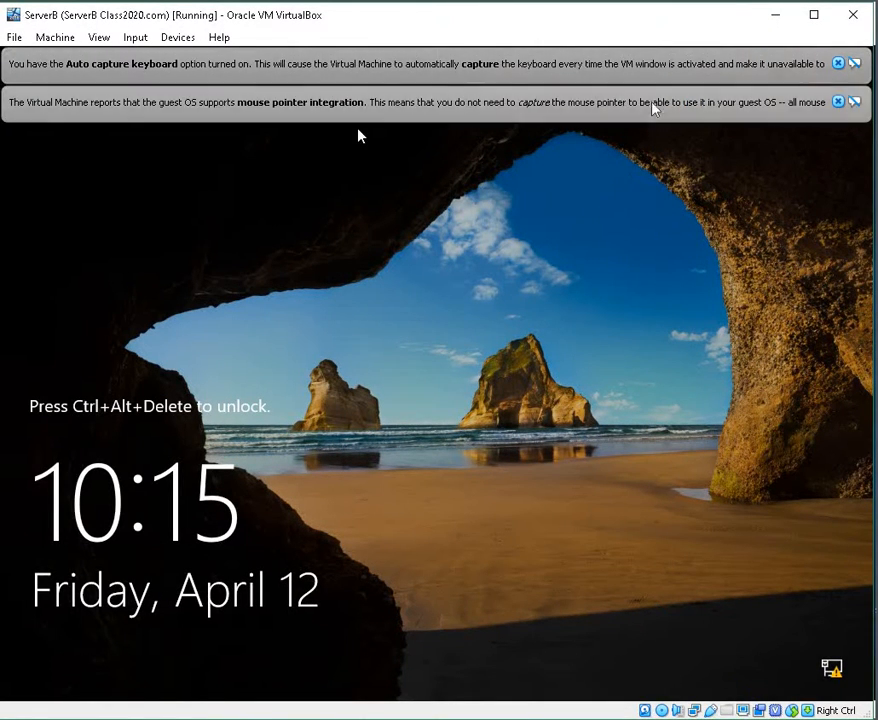
click(838, 101)
click(838, 63)
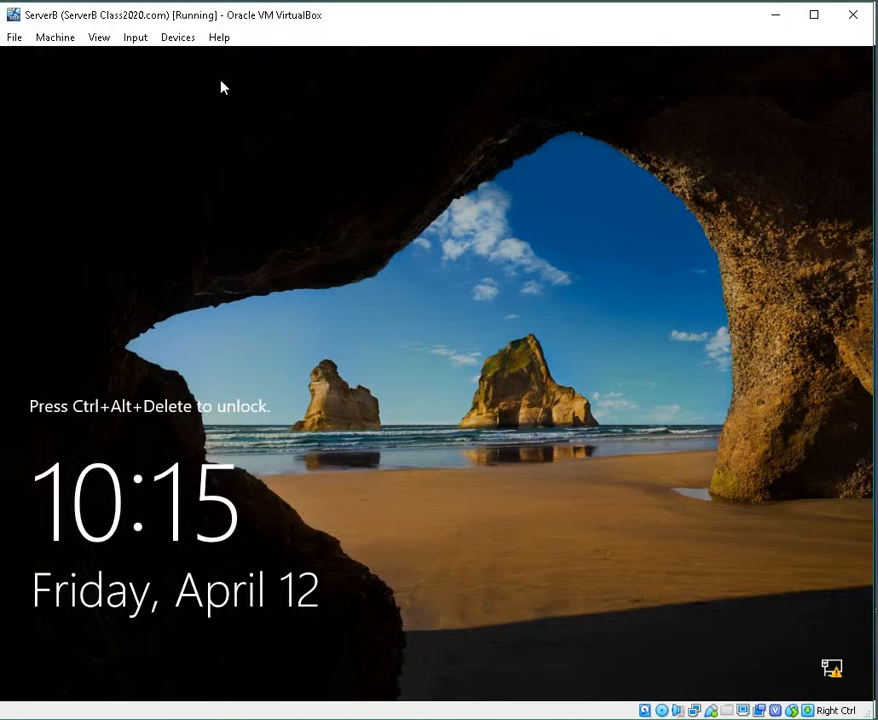
Step: Send Ctrl-Alt-Del to ServerB and sign in as Administrator with the account password
click(146, 40)
mouse_move(157, 59)
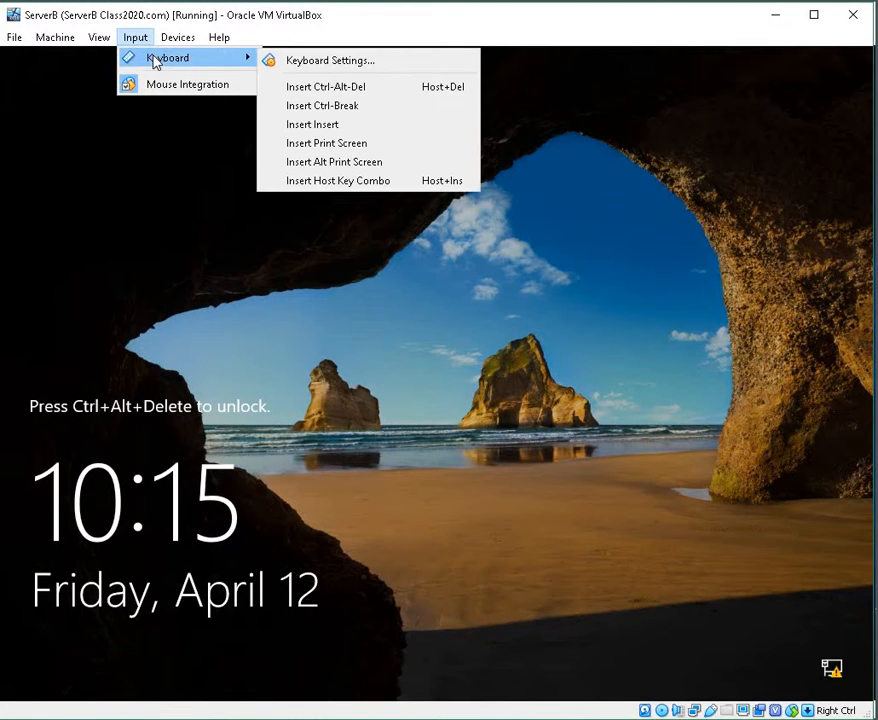
click(333, 87)
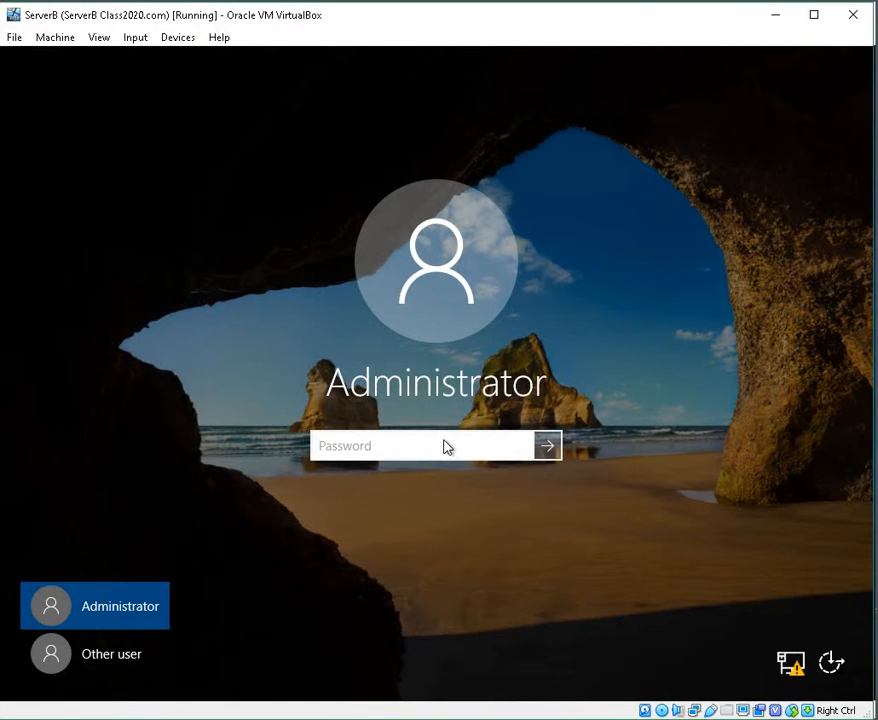
text(Pass•••••)
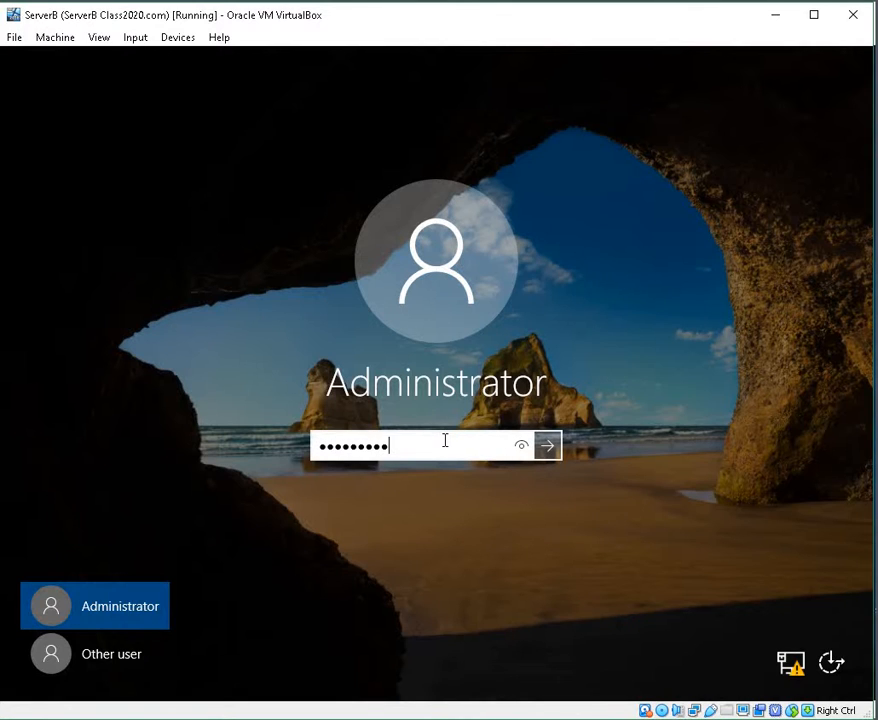
key(Return)
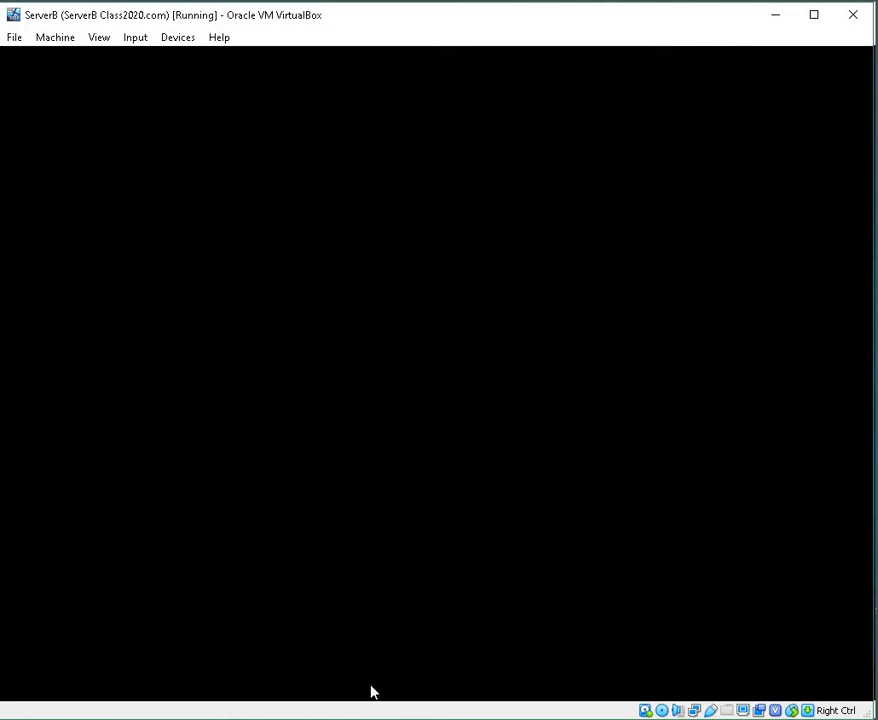
Step: Minimize the ServerA VM window and open Windows PowerShell ISE on ServerB
mouse_move(371, 692)
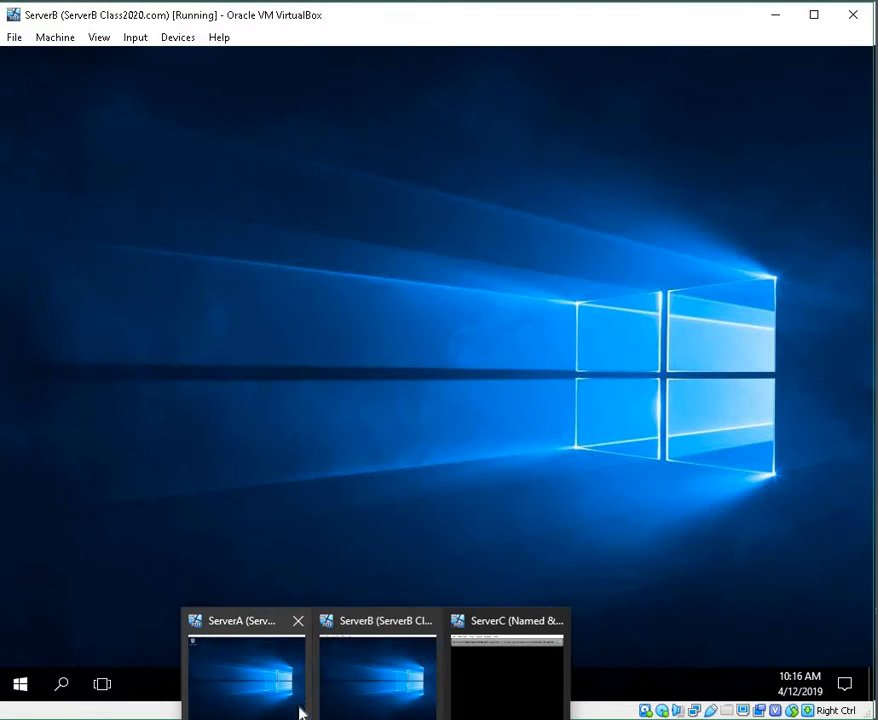
click(225, 701)
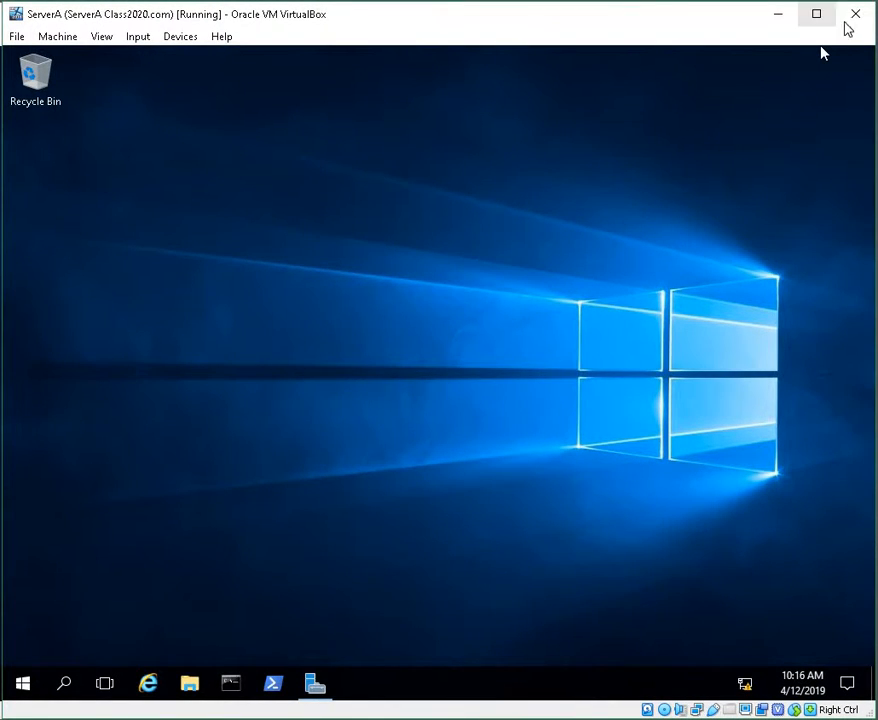
click(786, 20)
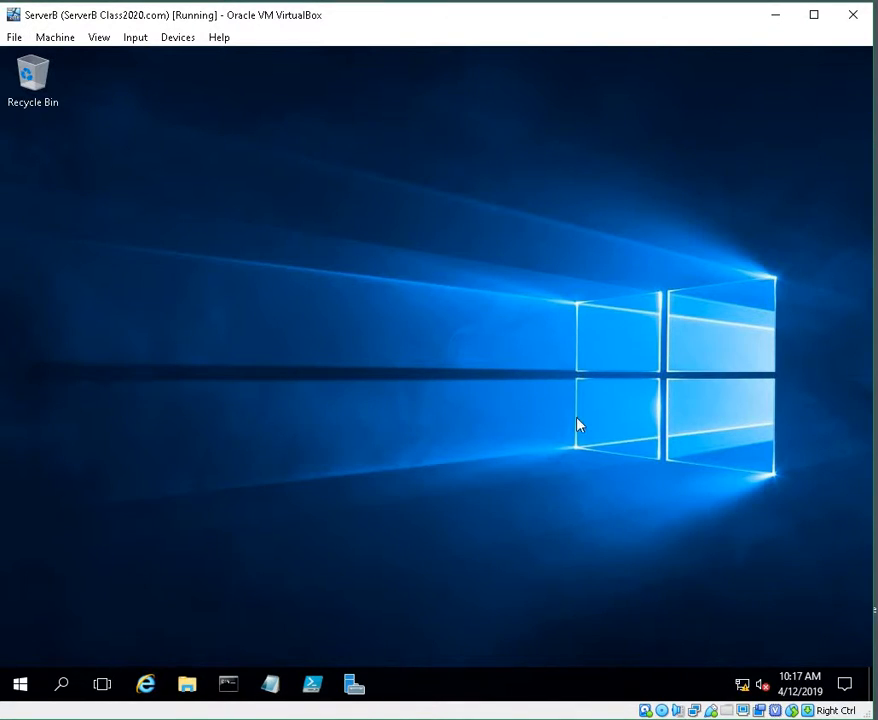
click(311, 688)
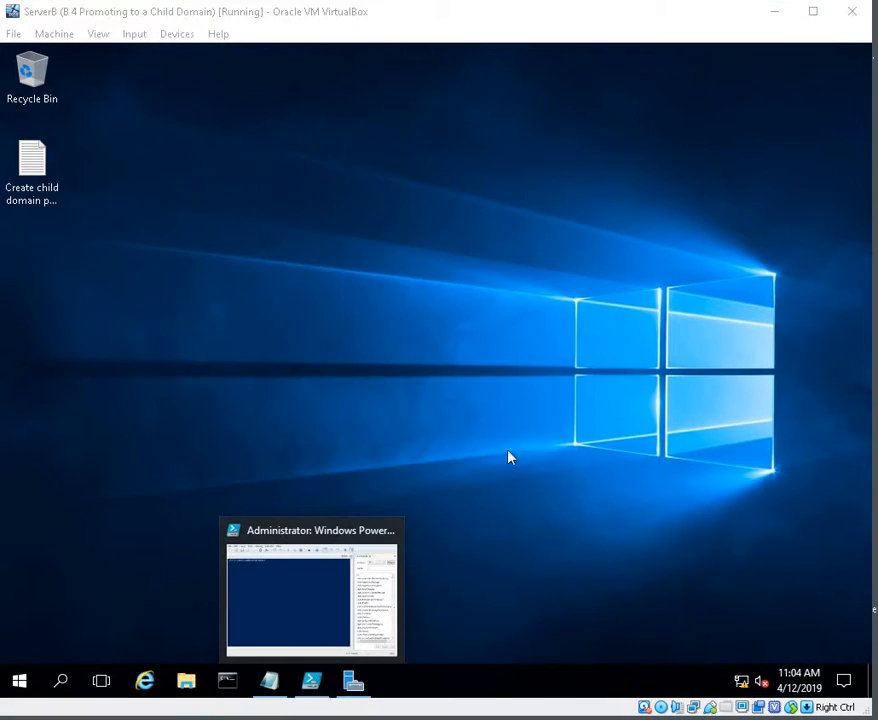
click(310, 684)
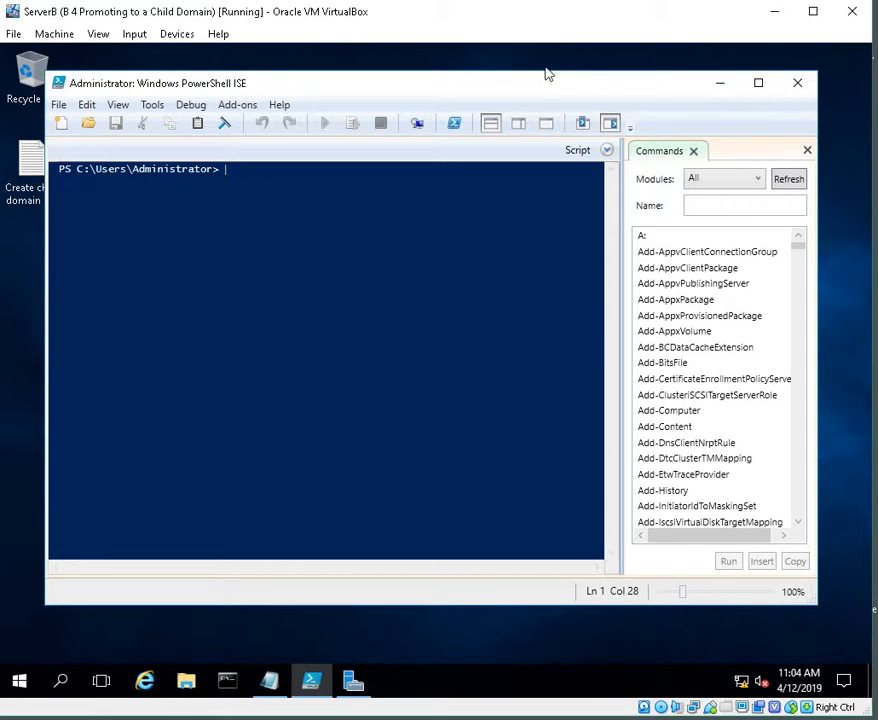
Step: Open the Create child domain powershell notes file and copy the full Install-addsdomain command line
click(15, 170)
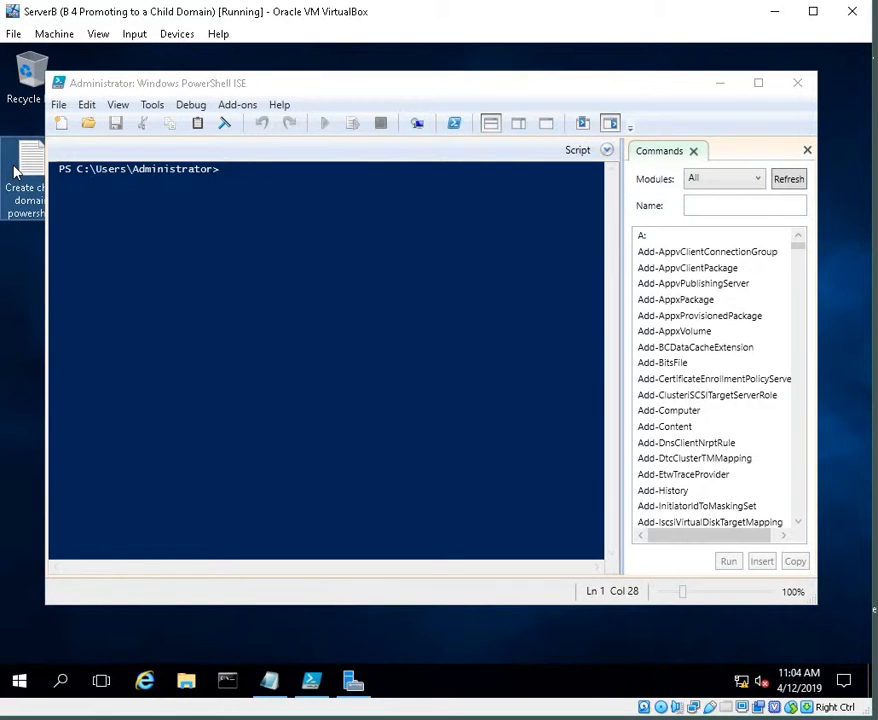
double_click(15, 172)
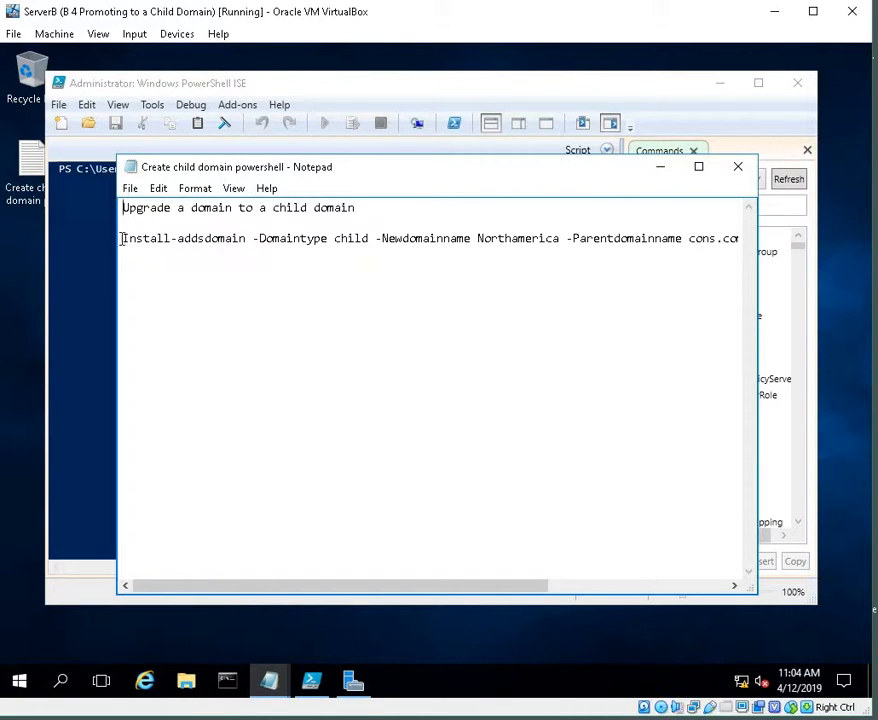
drag(122, 238, 755, 238)
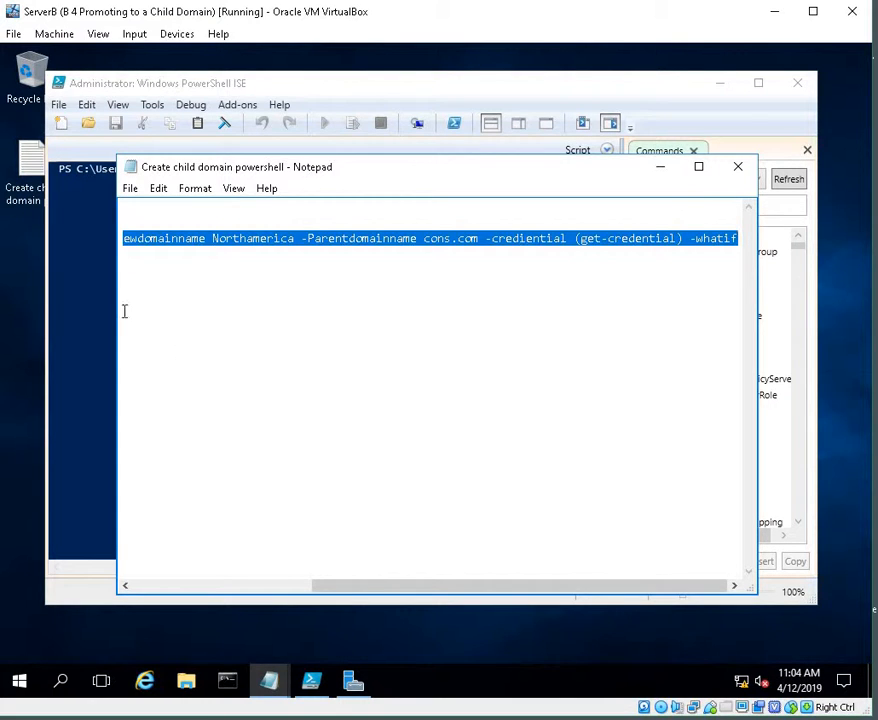
right_click(639, 240)
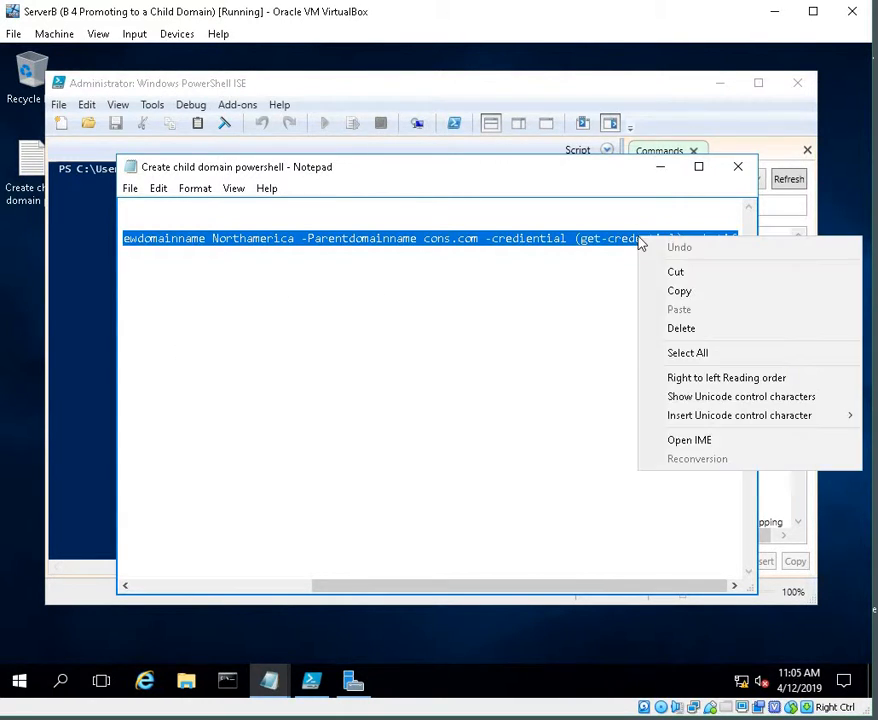
click(677, 292)
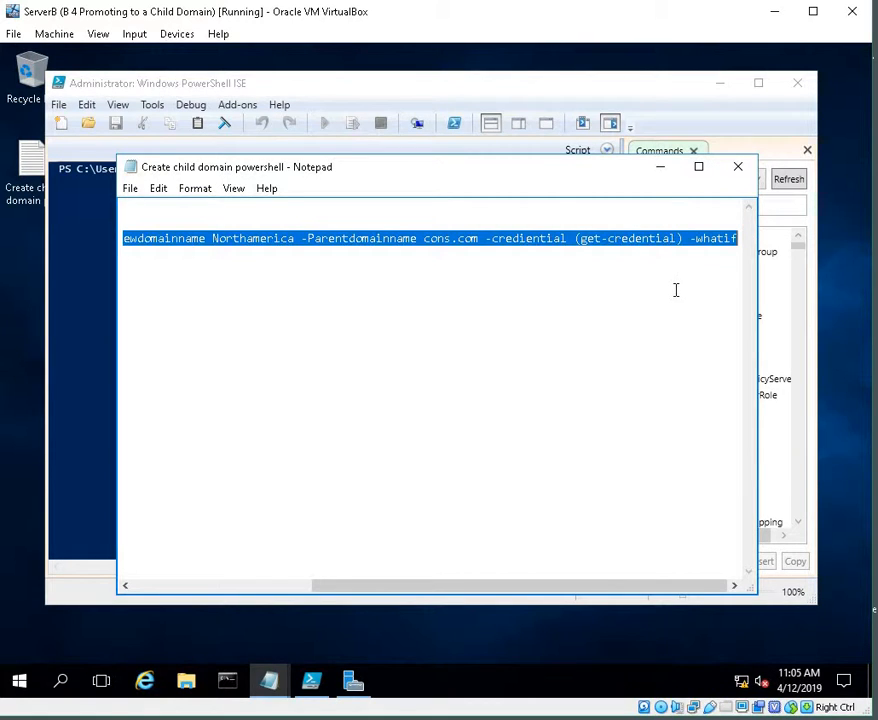
click(666, 172)
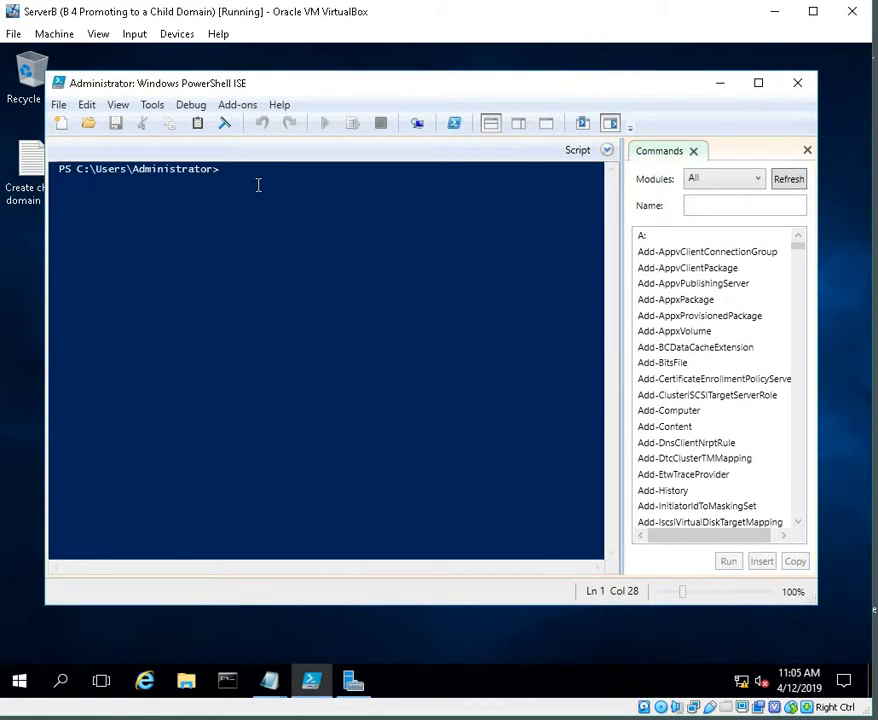
mouse_move(366, 702)
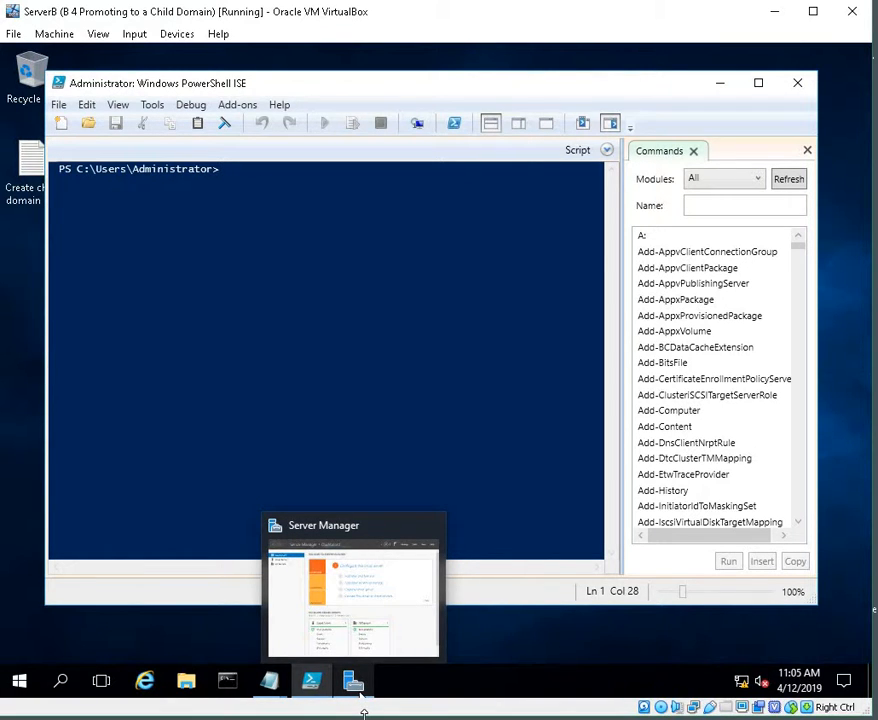
Step: Paste the Install-addsdomain child-domain command into the console, review the full line, and run it
key(ctrl+v)
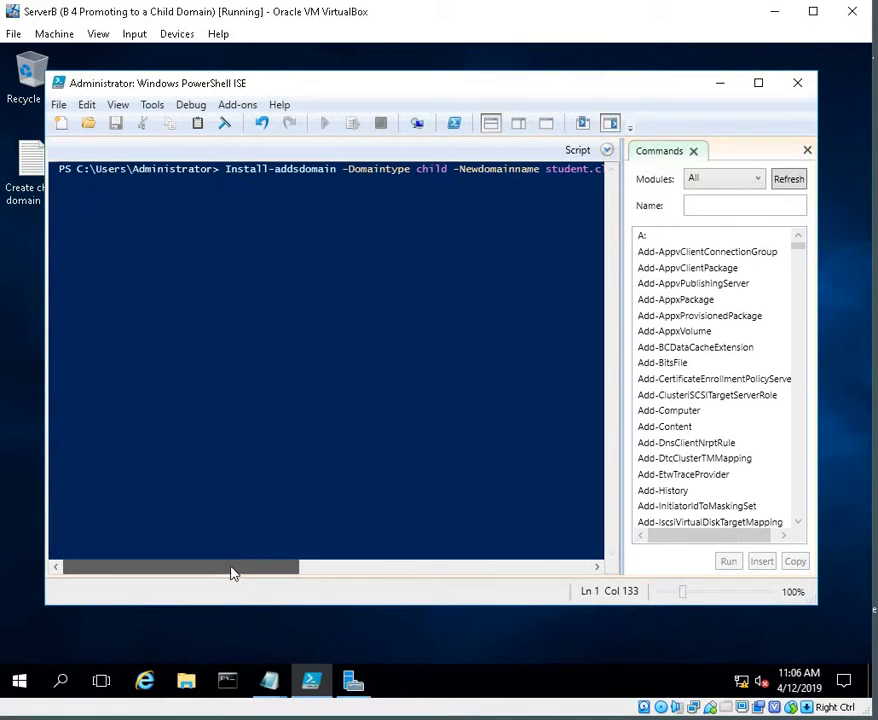
drag(231, 572, 268, 572)
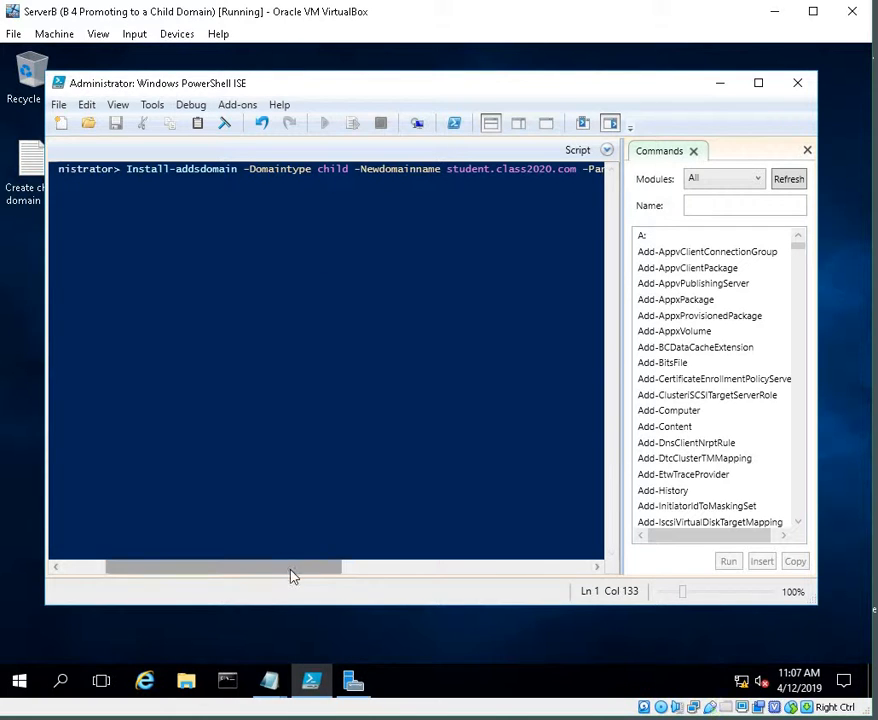
drag(292, 574, 398, 574)
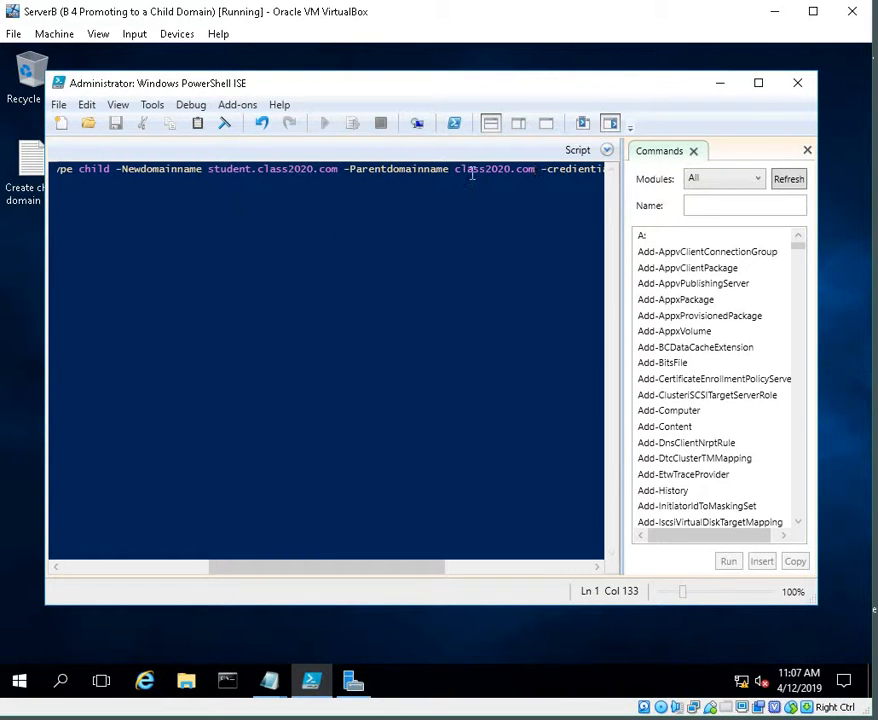
drag(295, 571, 376, 569)
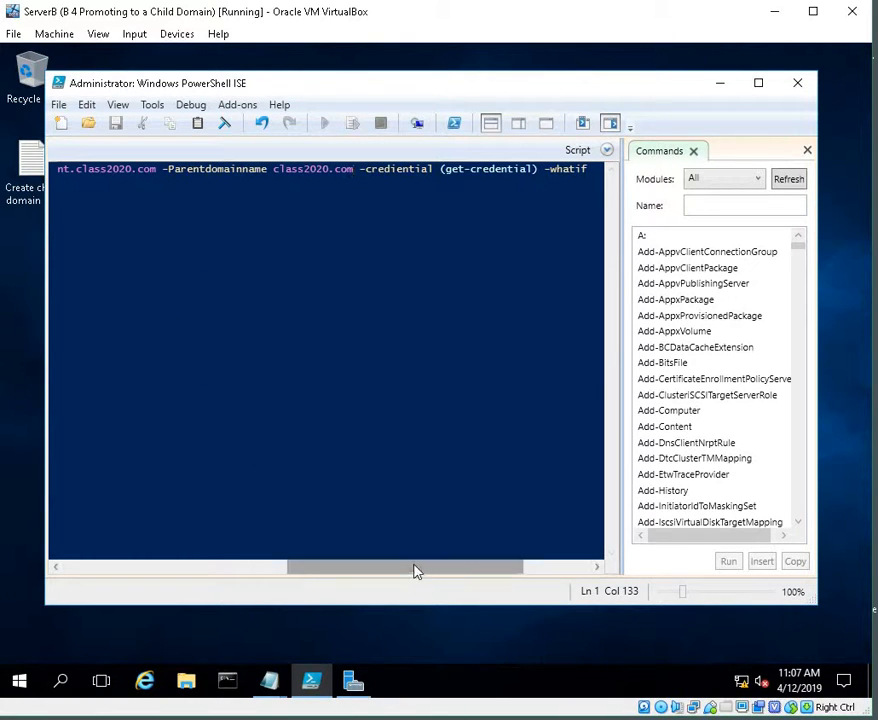
drag(417, 571, 173, 581)
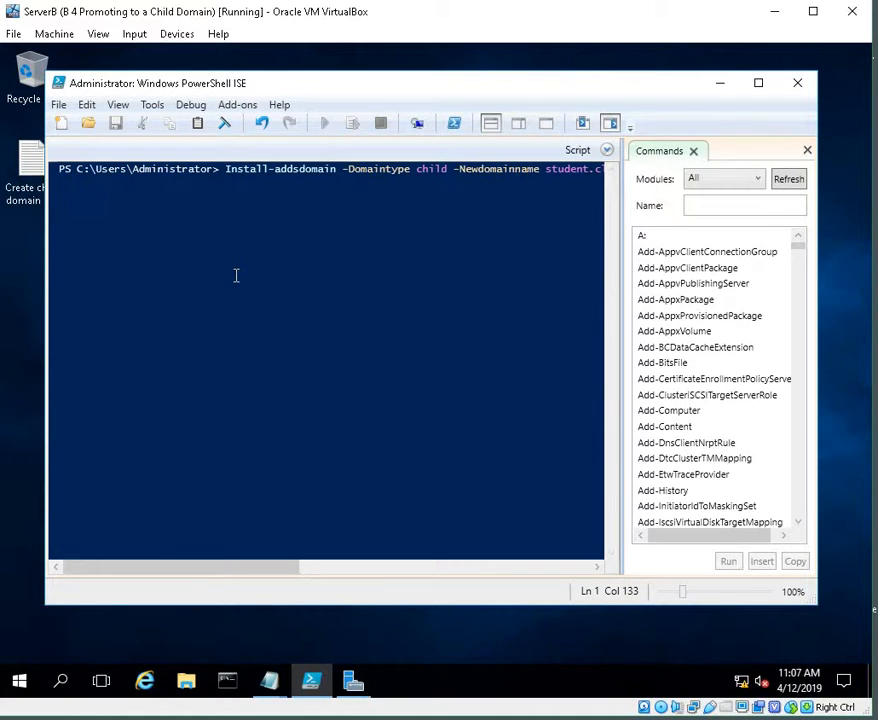
key(Return)
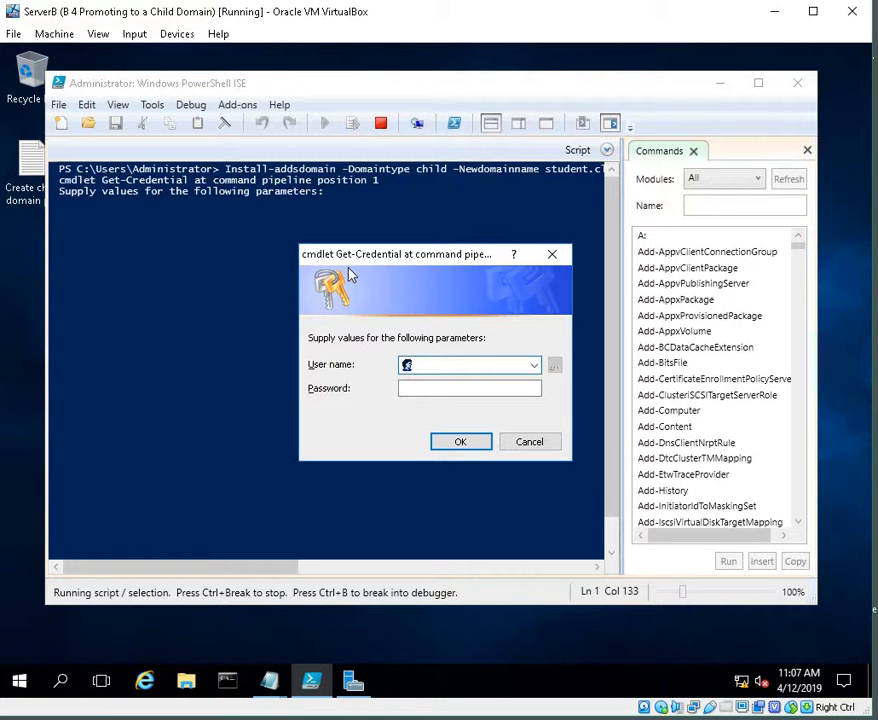
Step: Enter the credentials for the parent domain: user name administrator and the account password
text(administrator)
key(Tab)
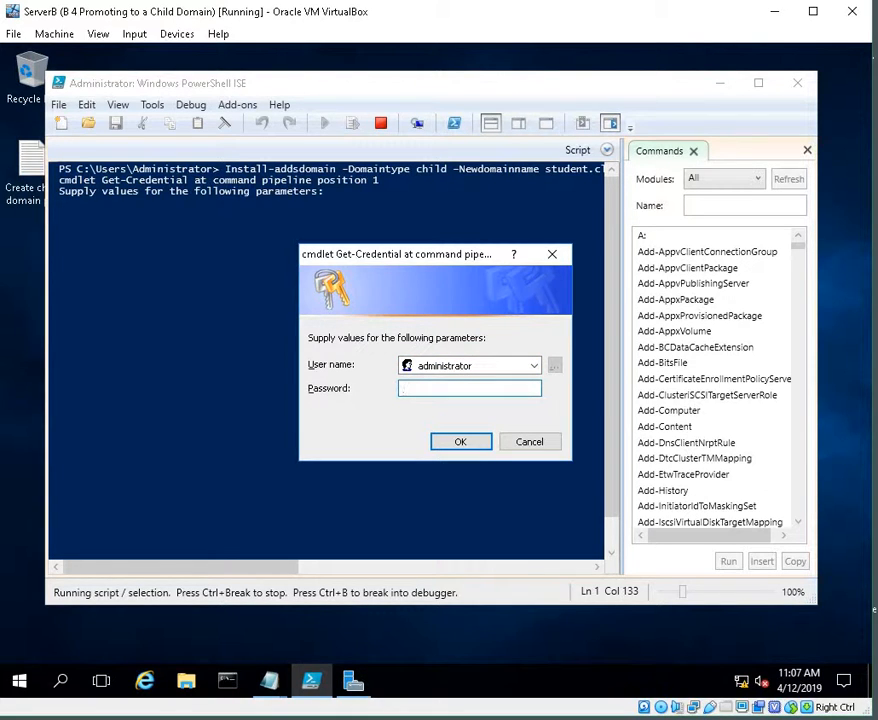
text(•••••••)
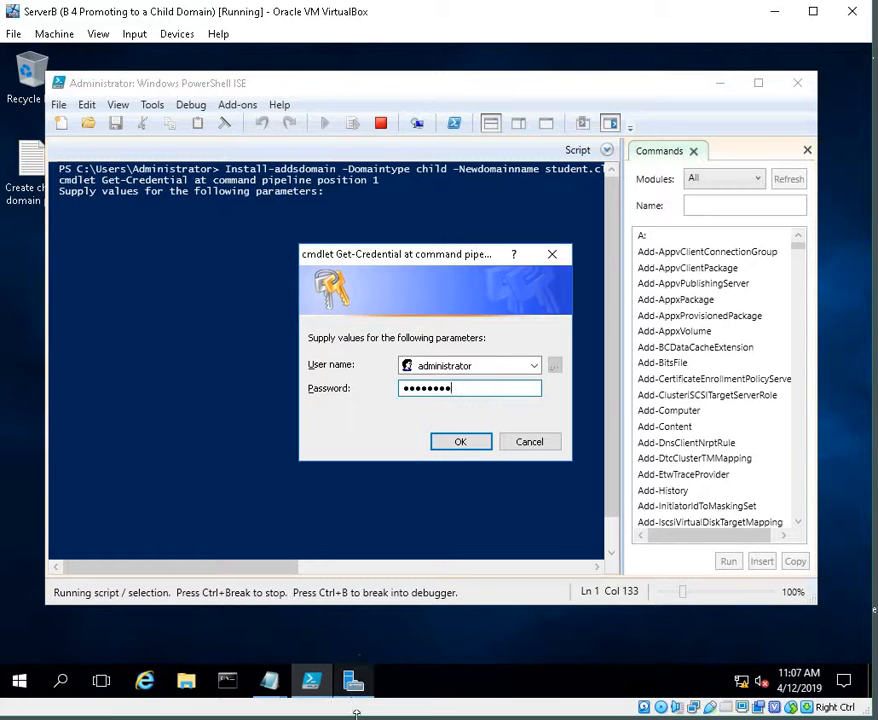
mouse_move(357, 712)
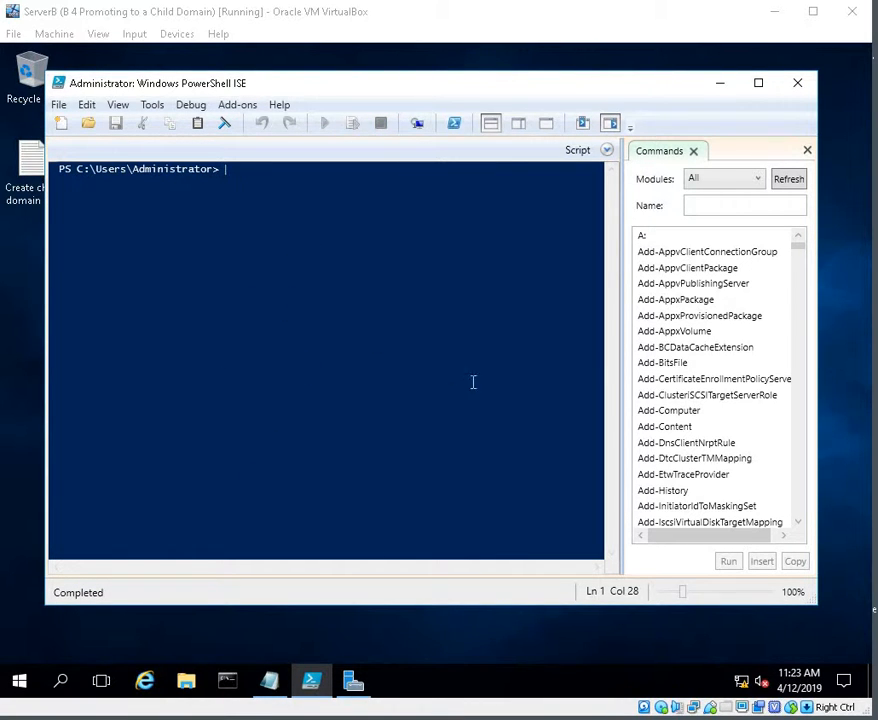
Step: Copy the install-windowsfeature ad-domain-services line from the notes file and try running it in the console
click(267, 683)
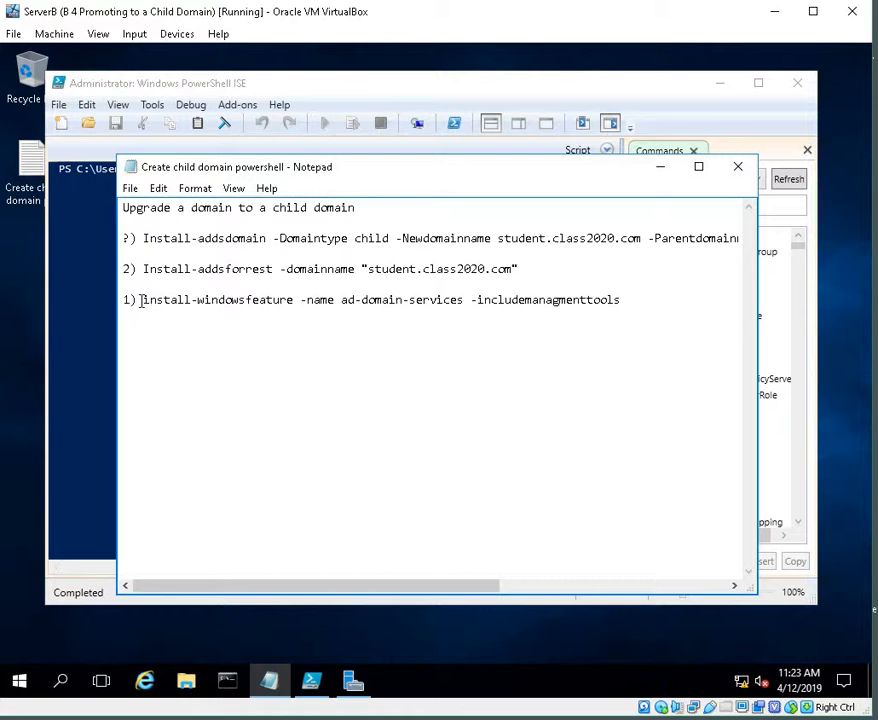
drag(141, 302, 633, 304)
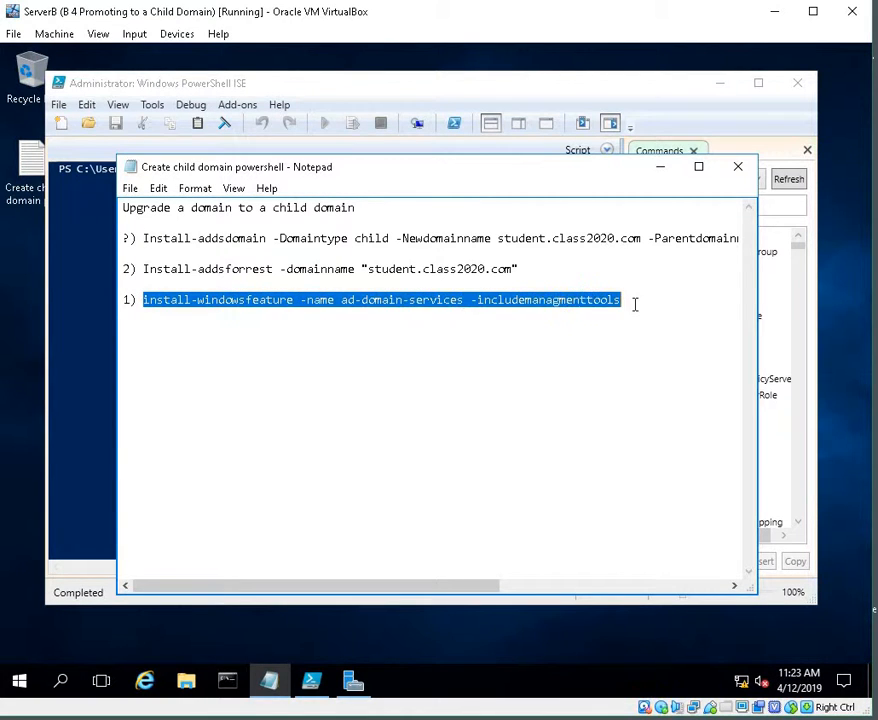
right_click(576, 306)
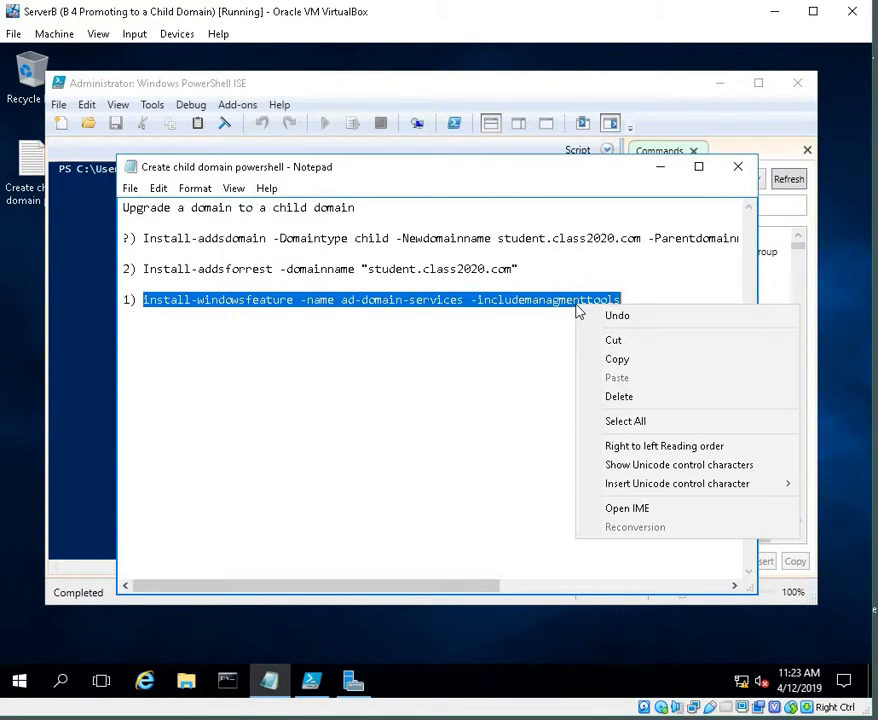
click(644, 362)
click(662, 168)
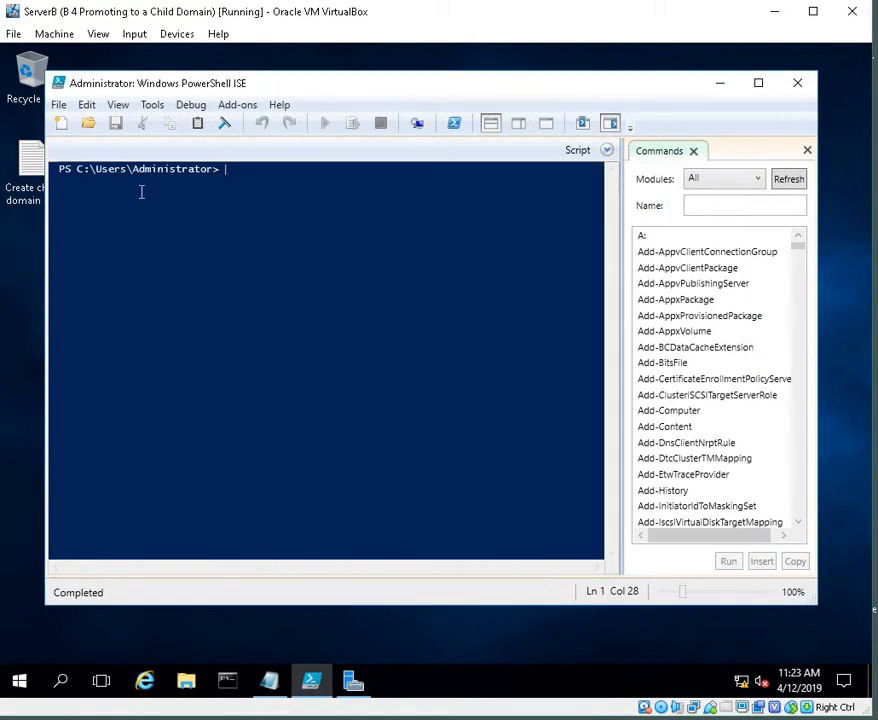
right_click(248, 172)
click(306, 222)
key(Return)
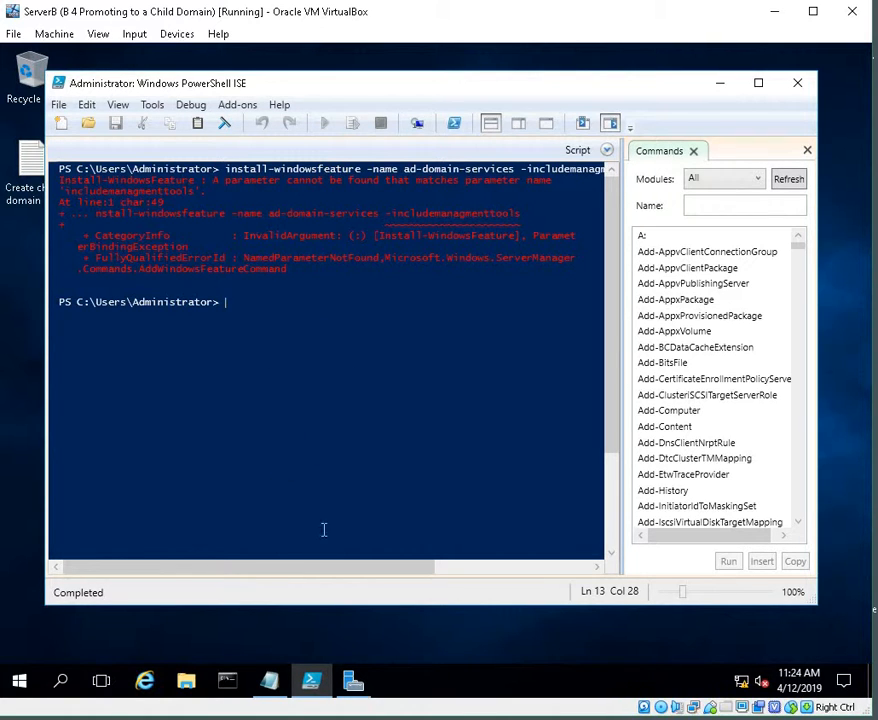
Step: Run Install-WindowsFeature -Name ad-domain-services -IncludeManagementTools in the console
mouse_move(309, 673)
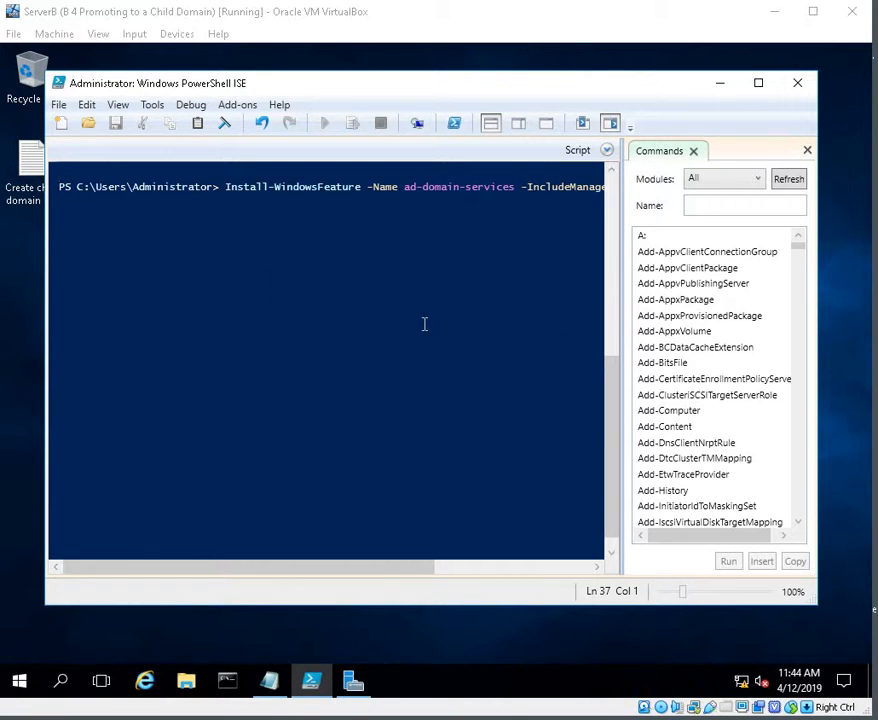
key(Return)
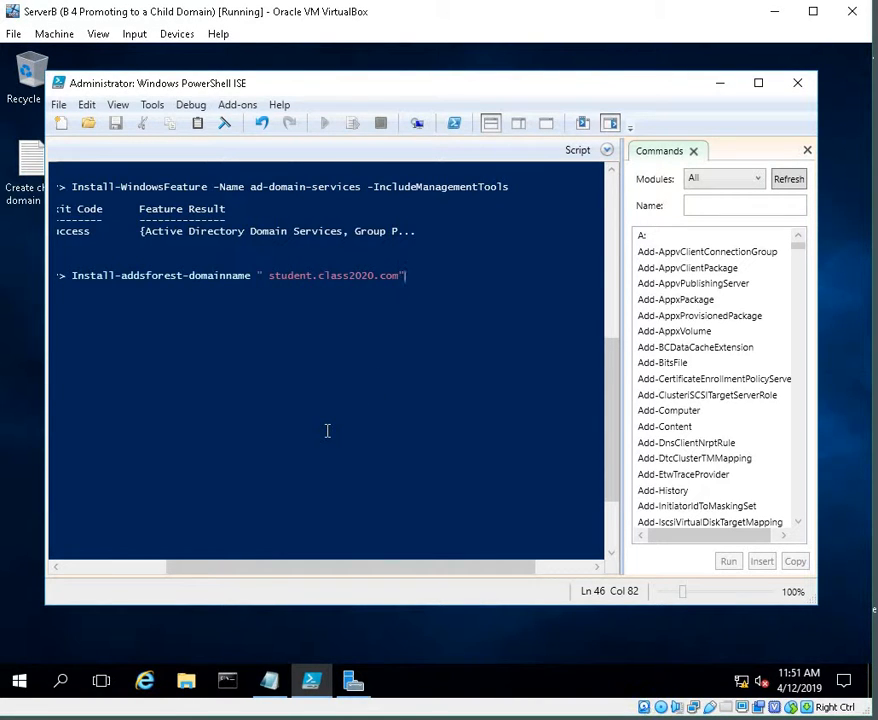
Step: Try to run Install-addsforest-domainname " student.class2020.com" in the console
key(Return)
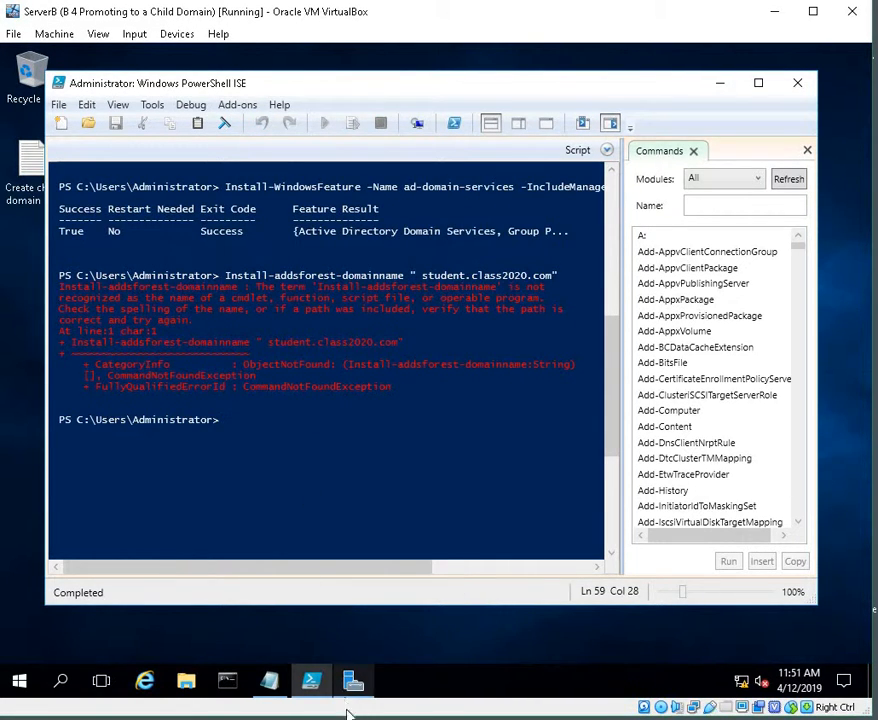
mouse_move(353, 682)
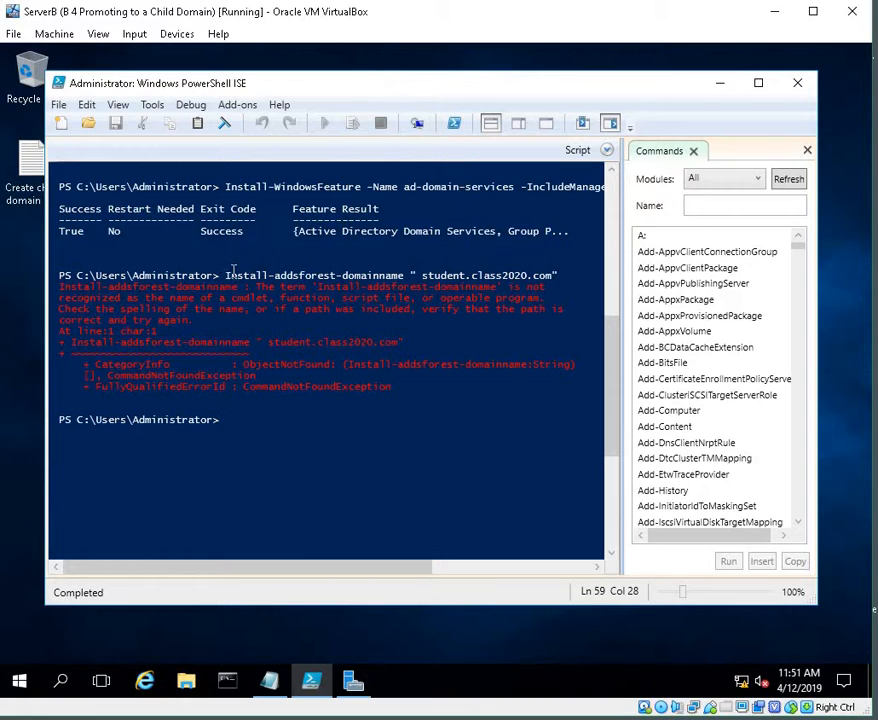
Step: Copy the forest command line, paste it at the prompt and run Install-addsforest -domainname "student.class2020.com"
click(263, 276)
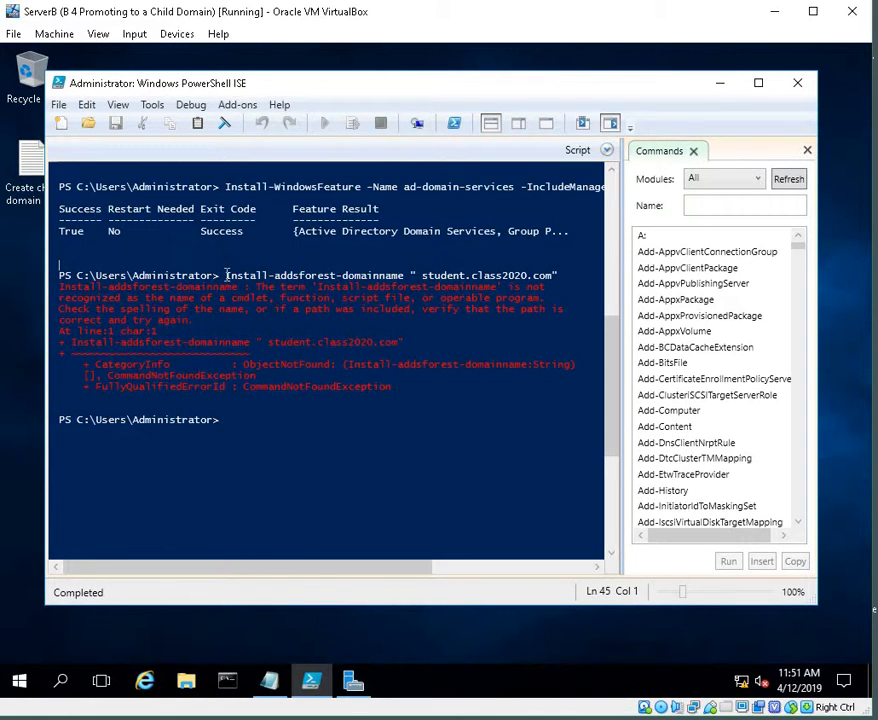
drag(225, 276, 539, 280)
right_click(537, 283)
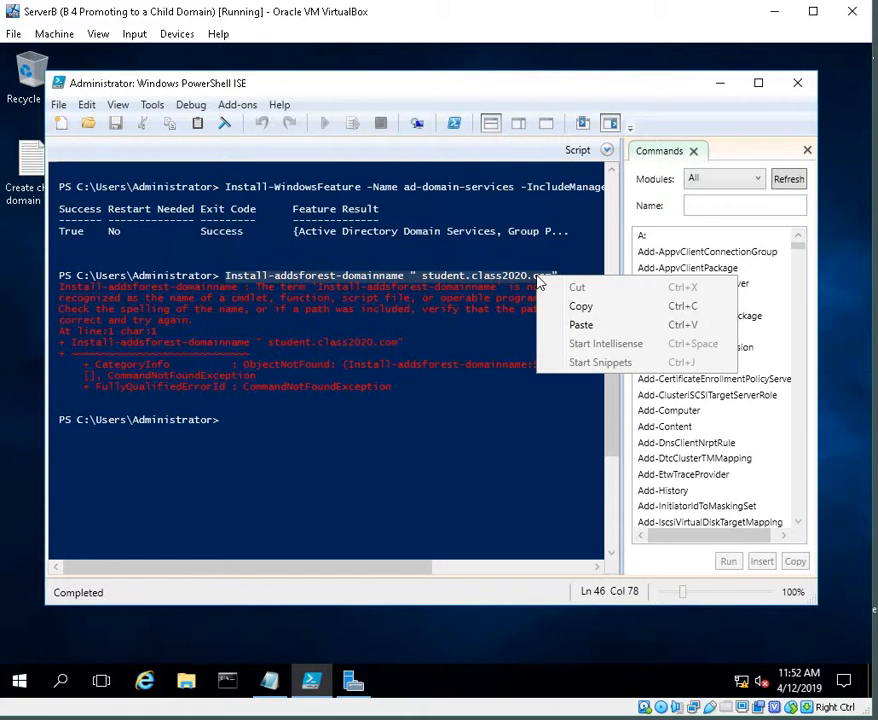
click(578, 307)
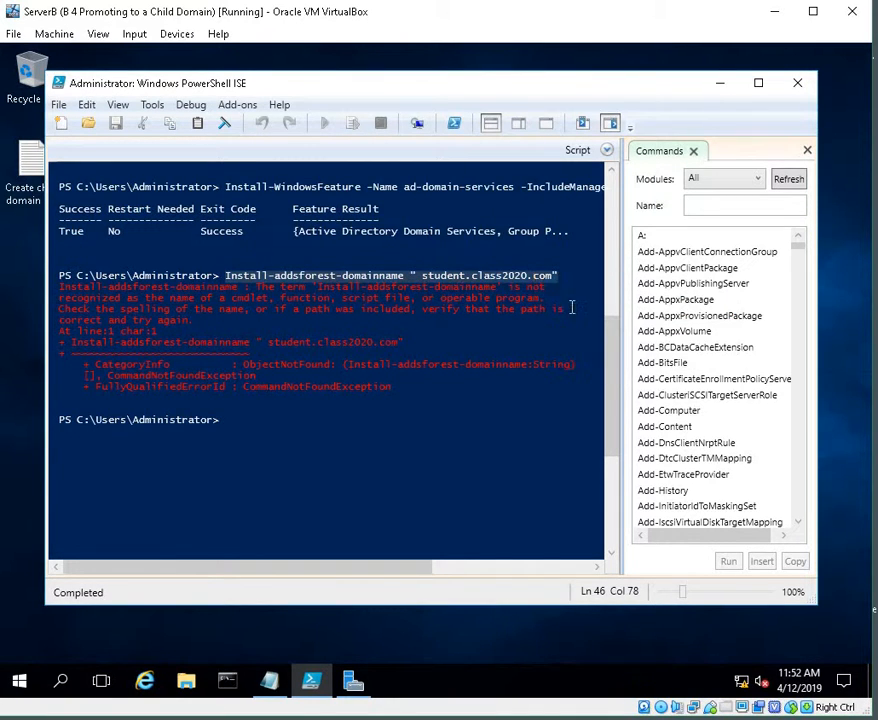
click(253, 427)
right_click(253, 428)
click(293, 479)
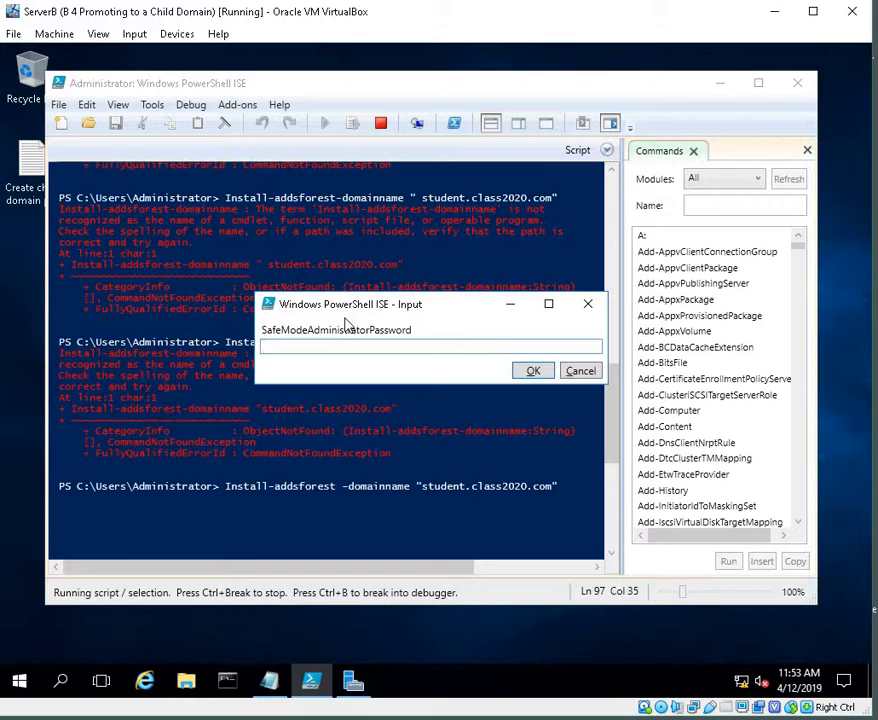
Step: Enter and confirm the SafeModeAdministratorPassword, then continue the operation with Yes to All
text(Password)
click(541, 370)
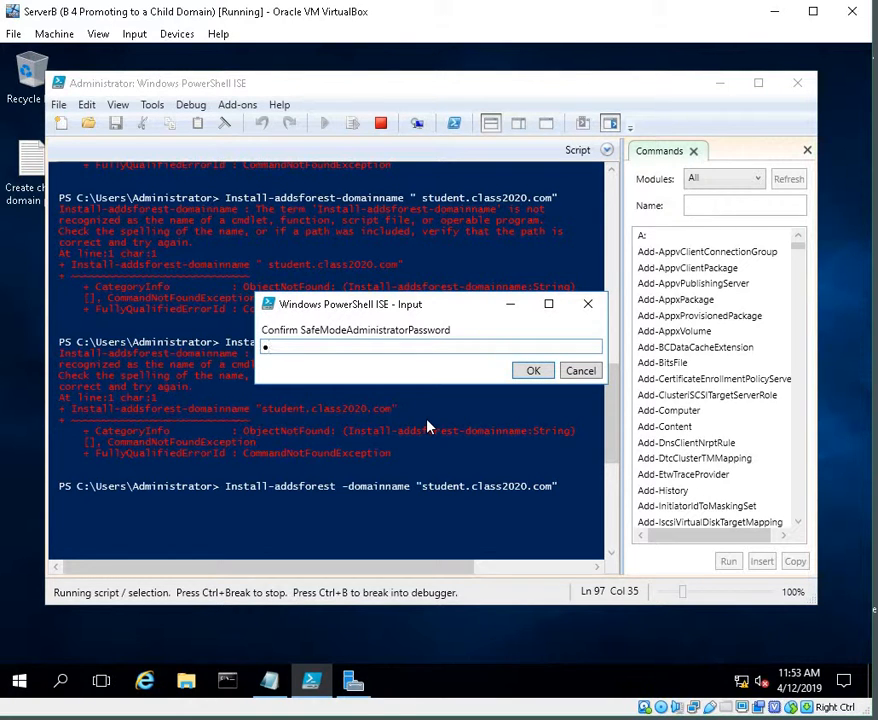
text(••••••••)
click(533, 371)
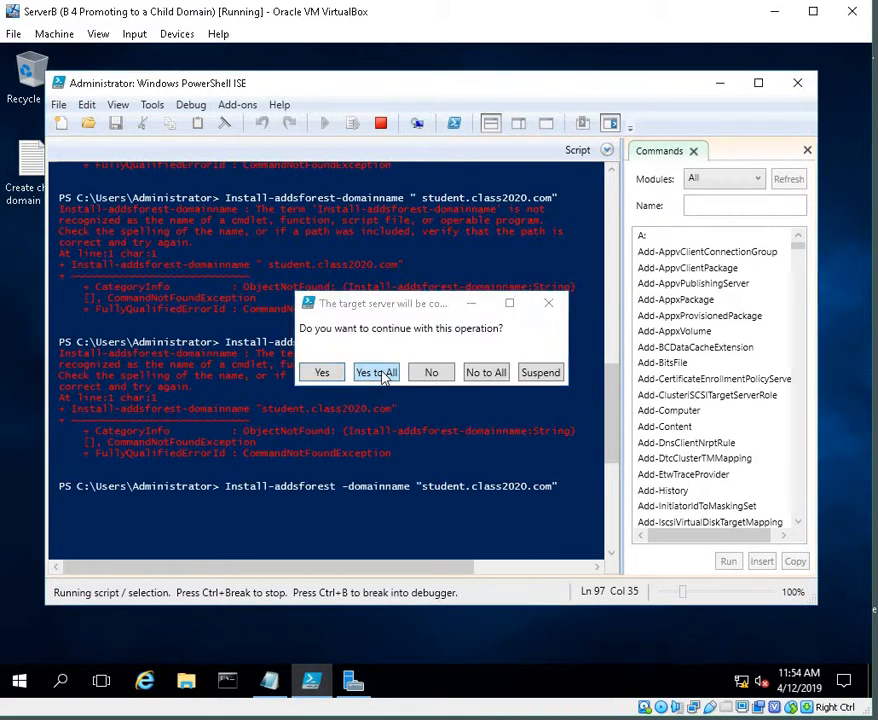
click(384, 372)
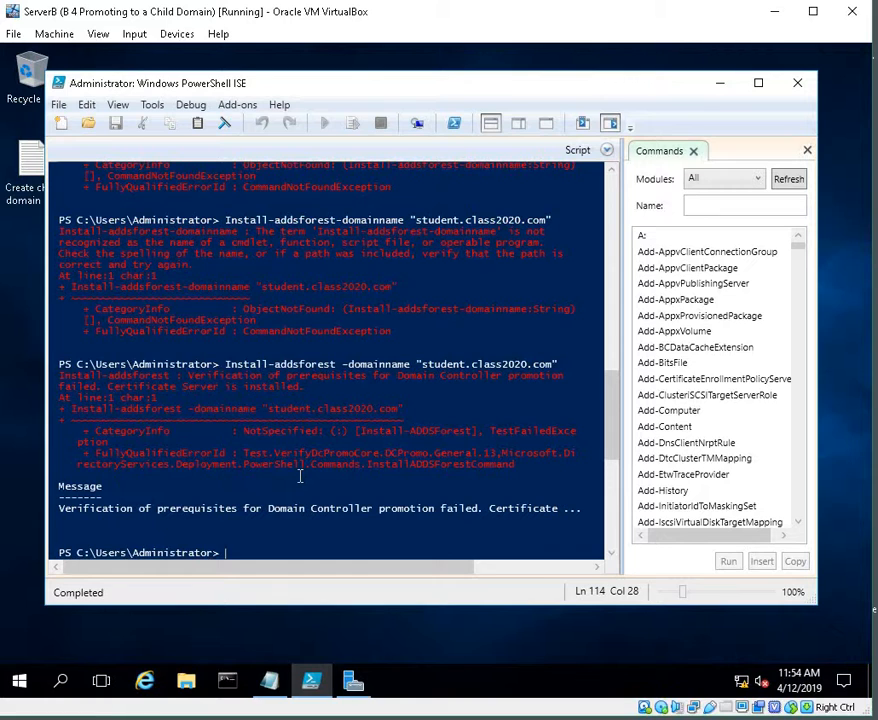
Step: Select and read the domain controller prerequisite verification error in the console output
right_click(239, 556)
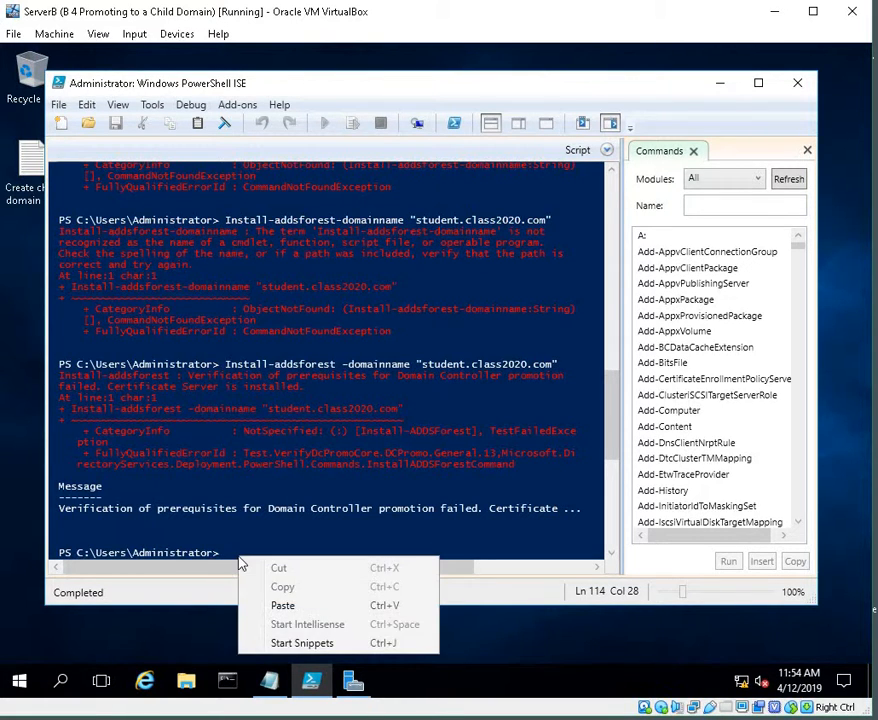
click(275, 499)
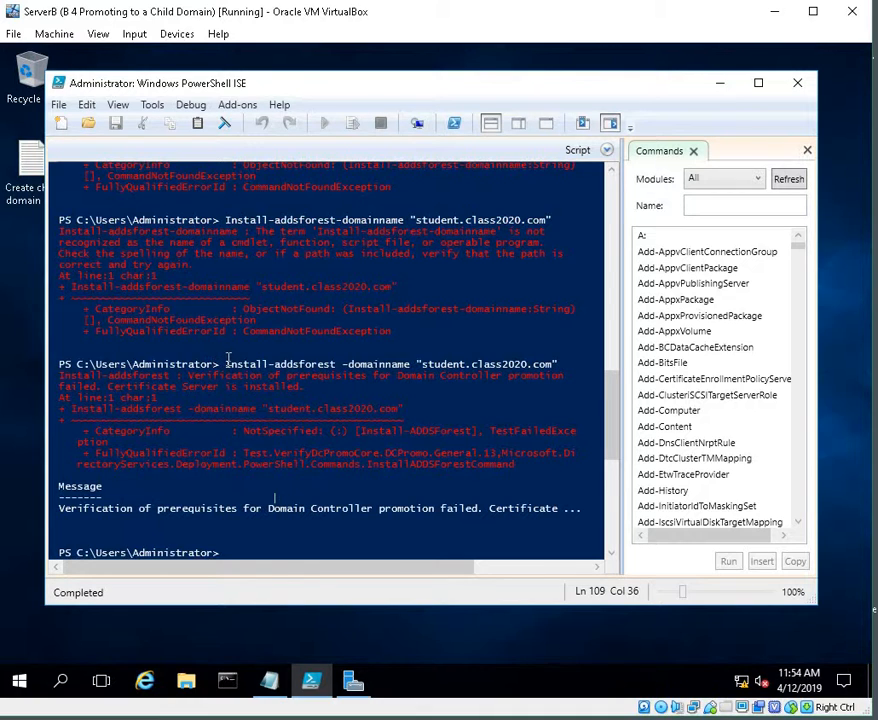
drag(62, 353, 391, 376)
click(391, 376)
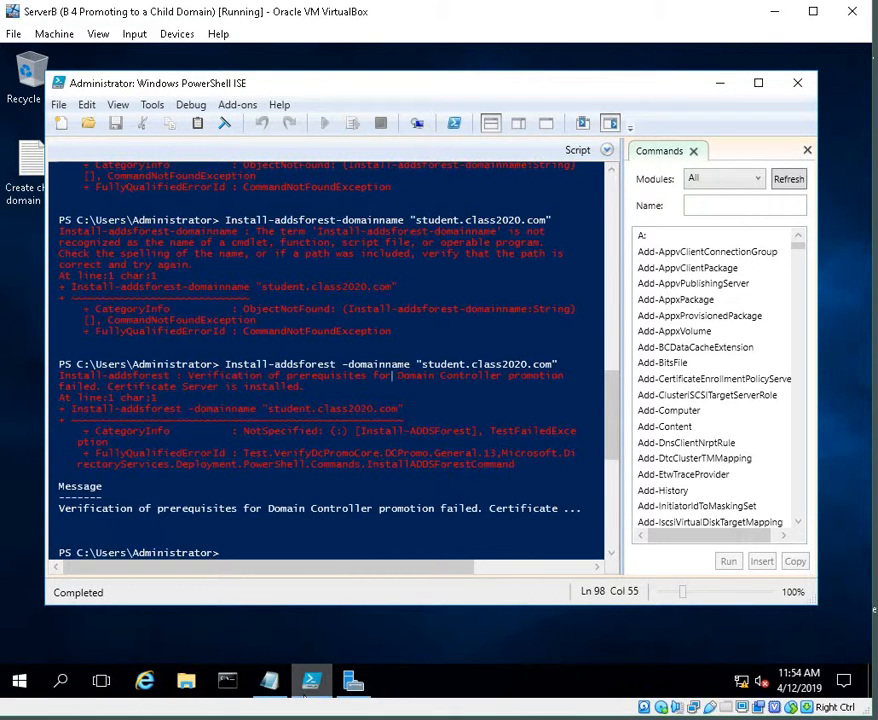
mouse_move(343, 537)
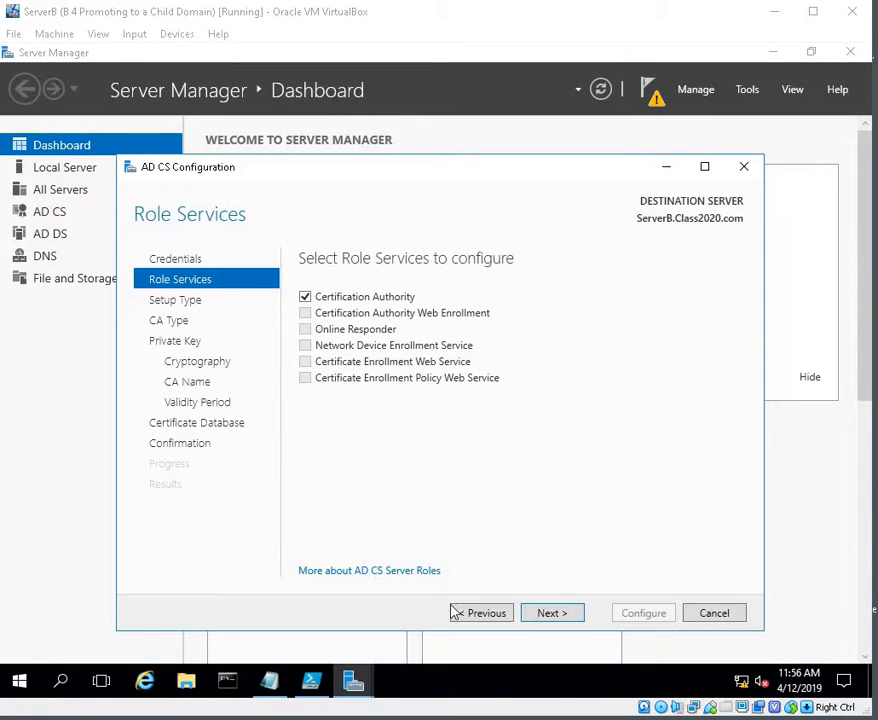
Step: Return to the AD CS Configuration wizard on ServerB and advance from Role Services to Setup Type
click(662, 170)
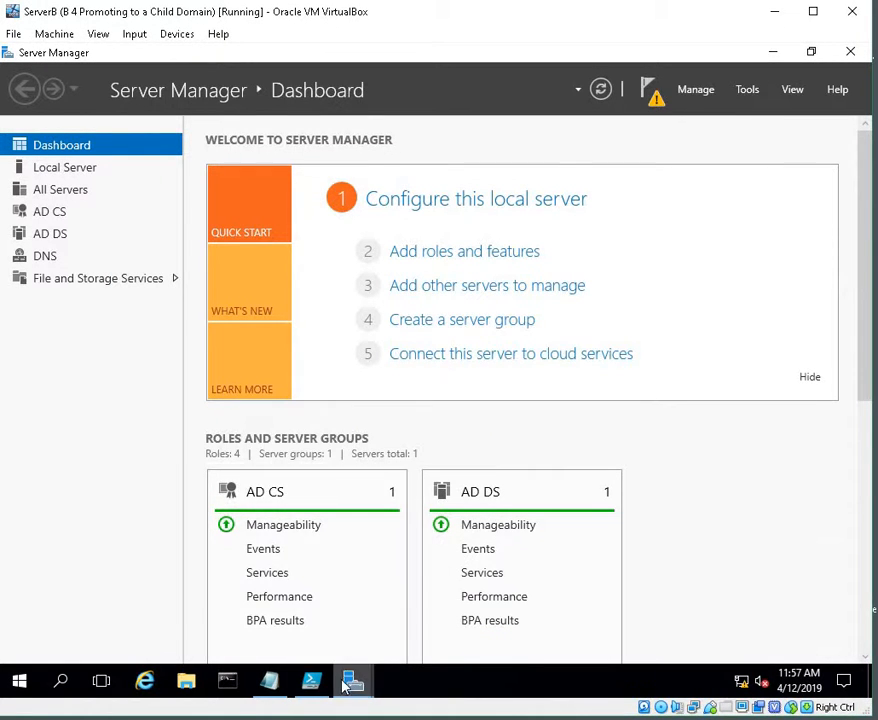
click(311, 681)
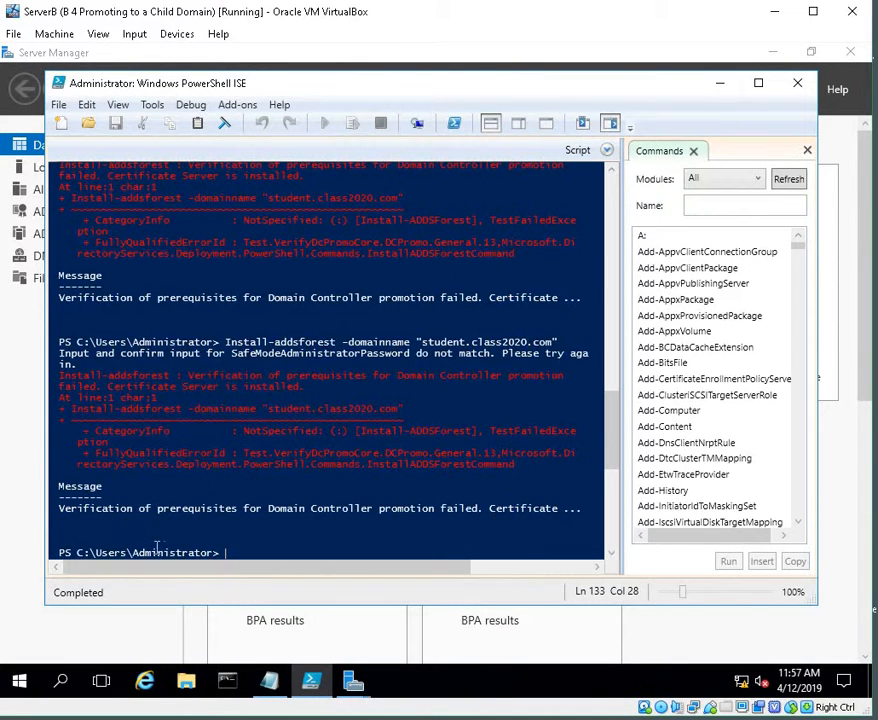
click(721, 84)
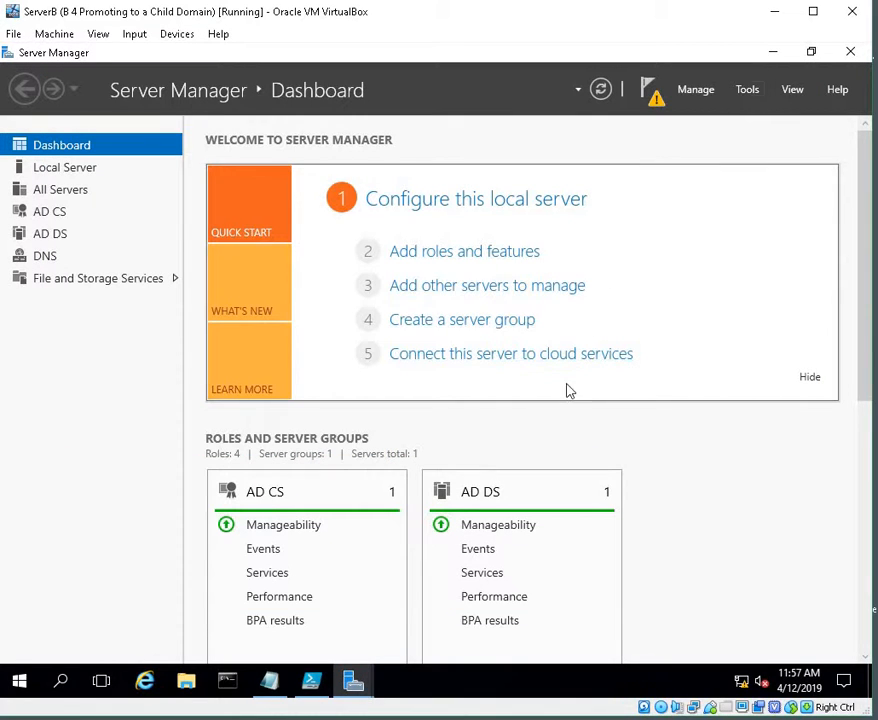
mouse_move(353, 683)
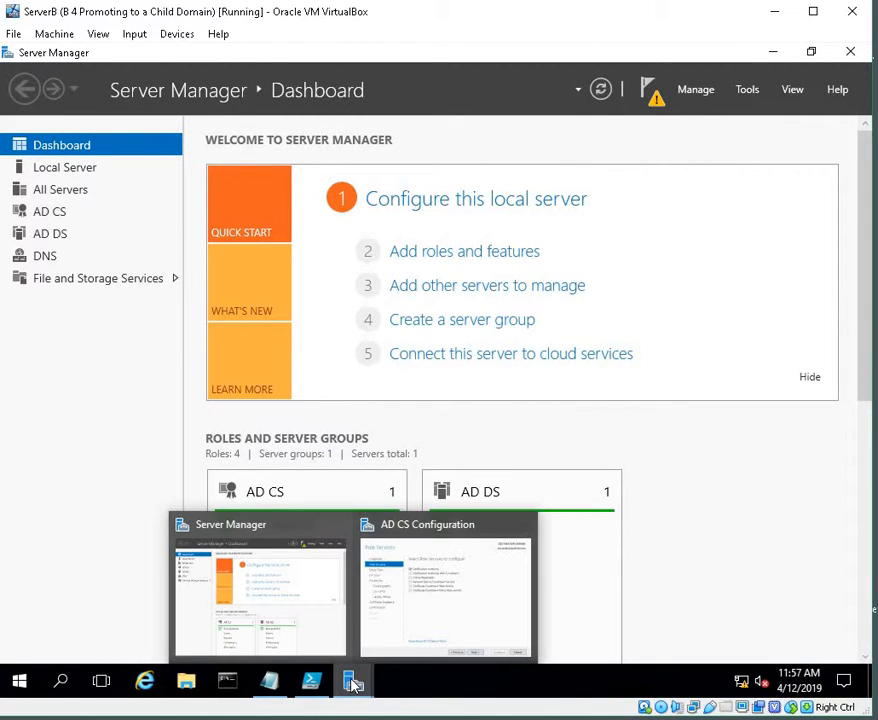
click(396, 628)
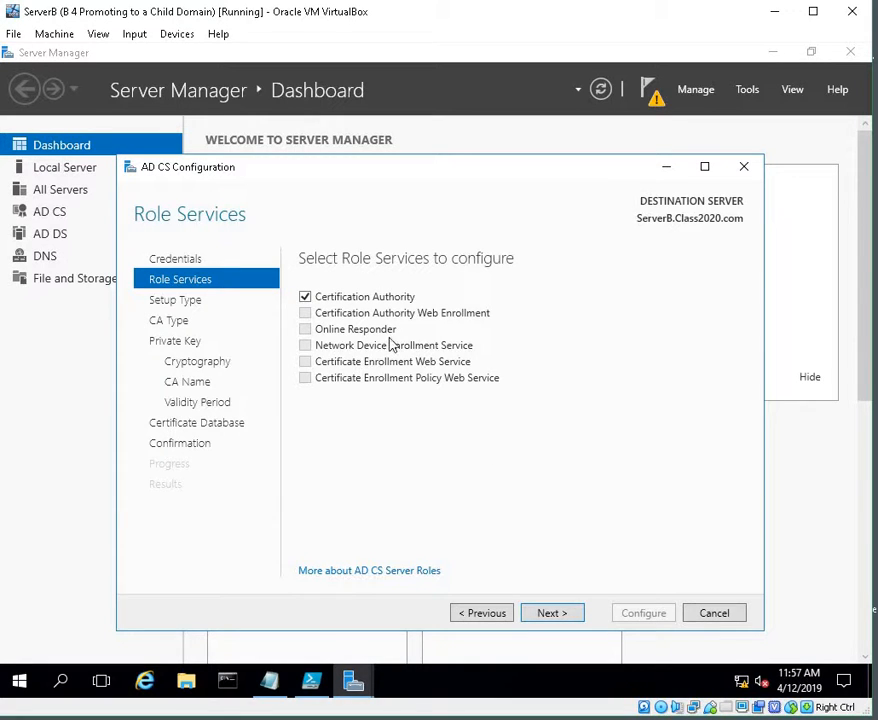
click(548, 617)
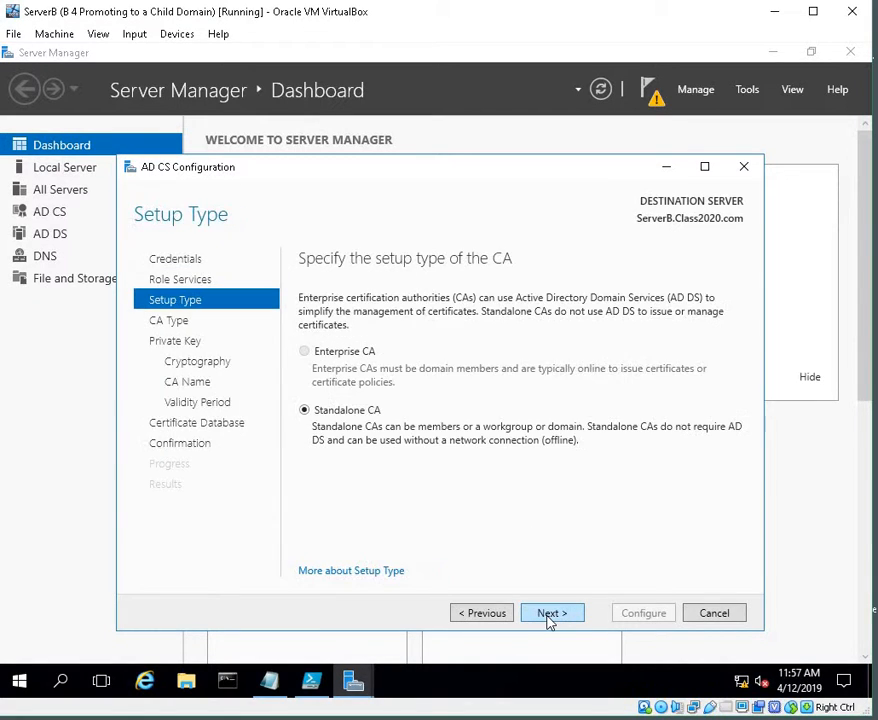
Step: Finish the AD CS Configuration wizard with the Standalone CA defaults, configure the Certification Authority, and close the wizard
click(548, 616)
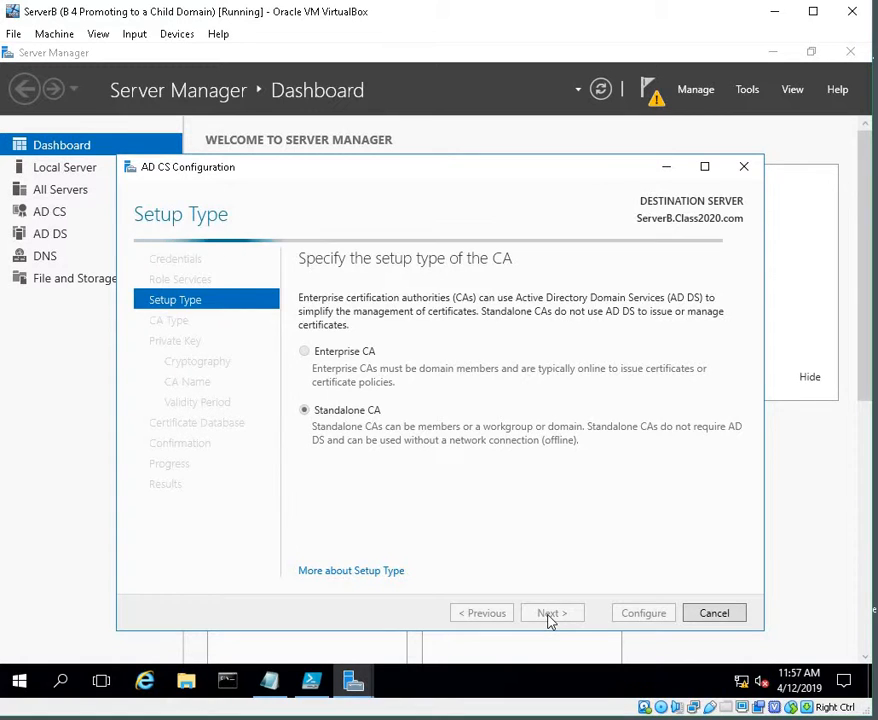
click(548, 616)
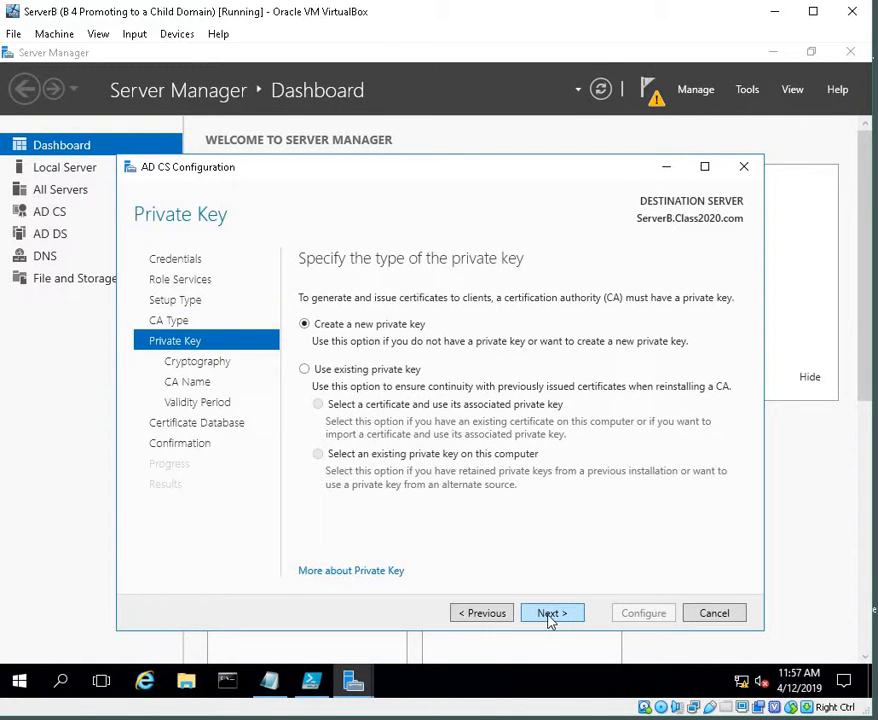
click(548, 617)
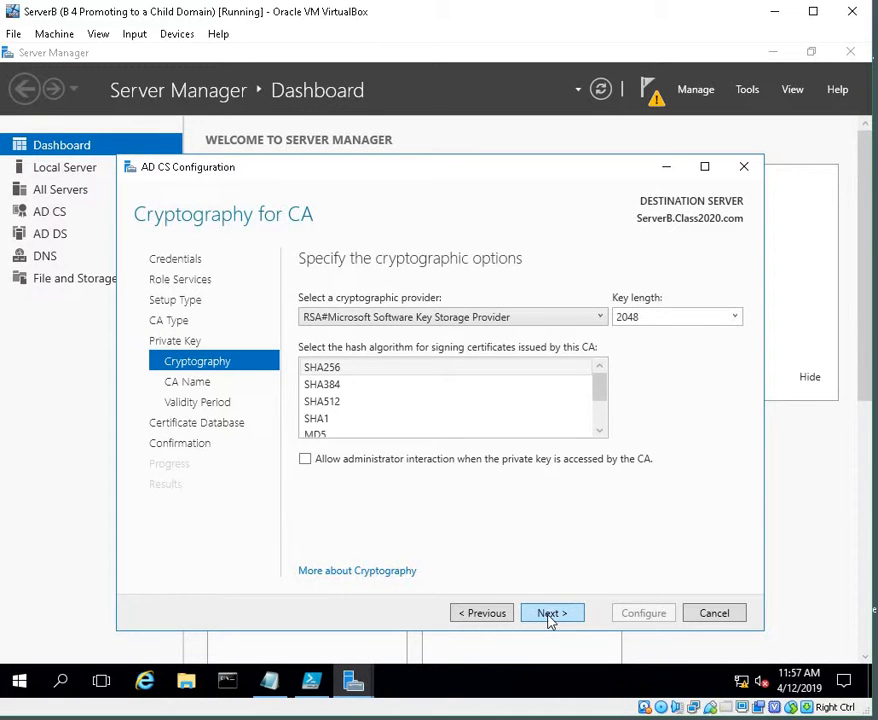
click(548, 616)
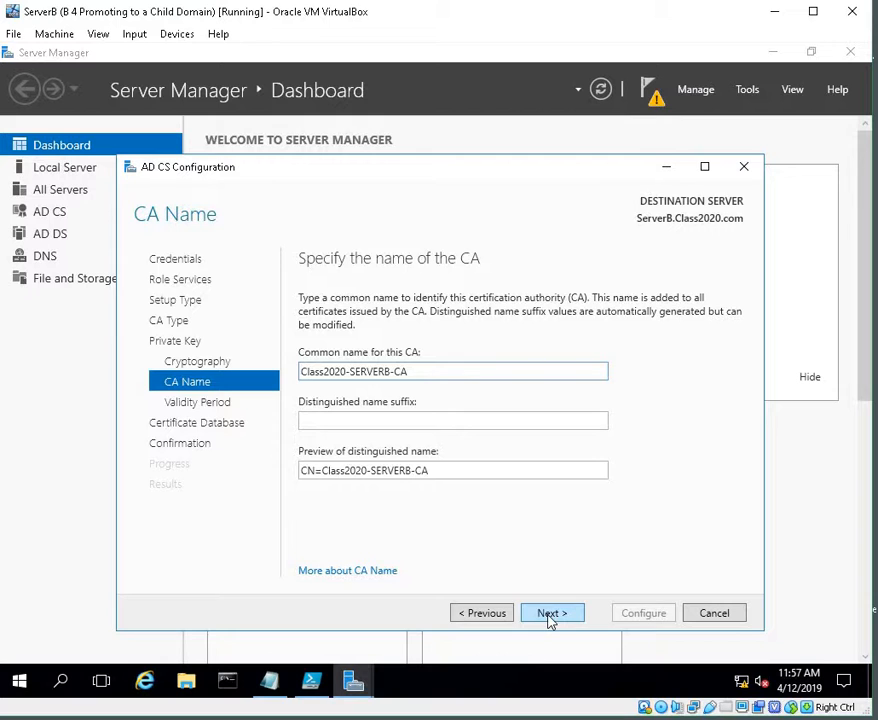
click(548, 616)
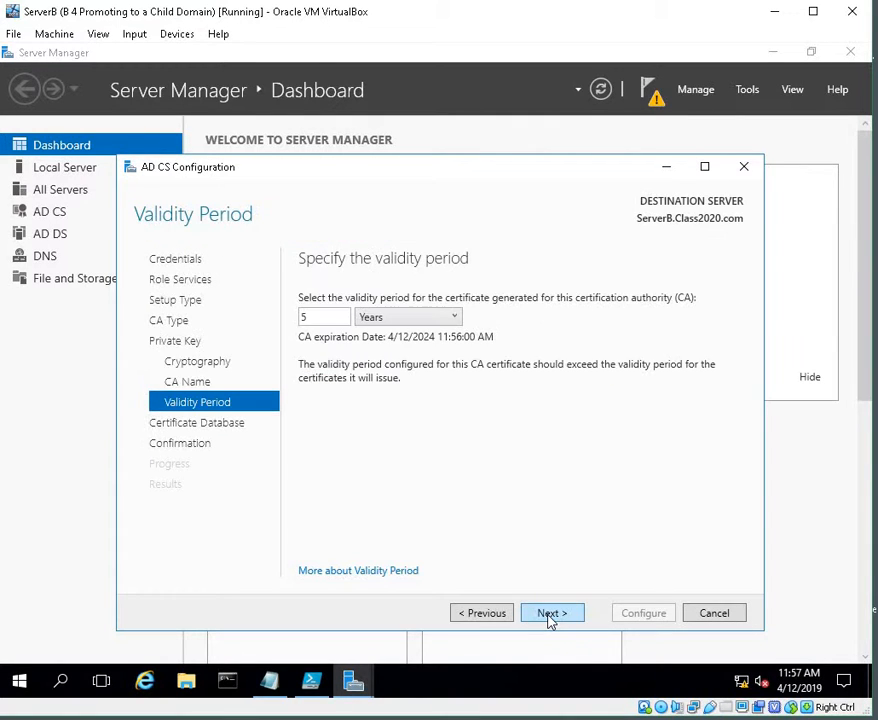
click(548, 616)
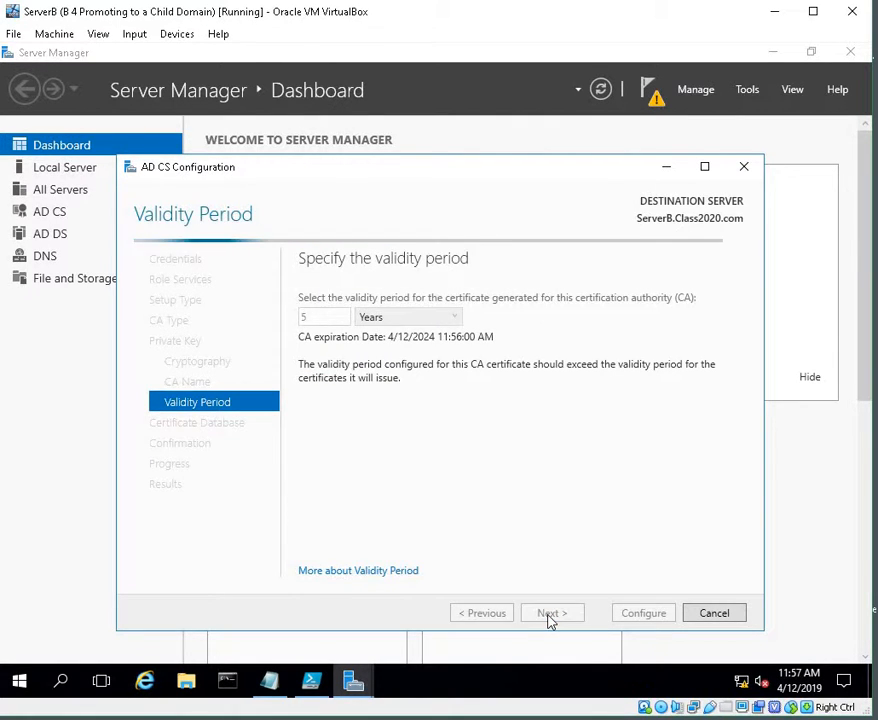
click(548, 616)
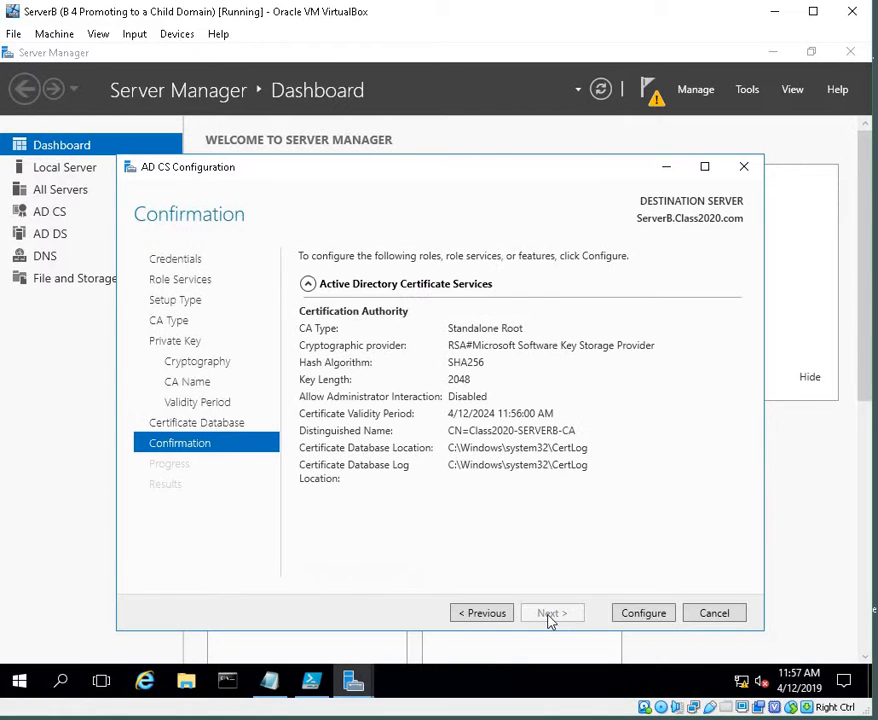
click(621, 618)
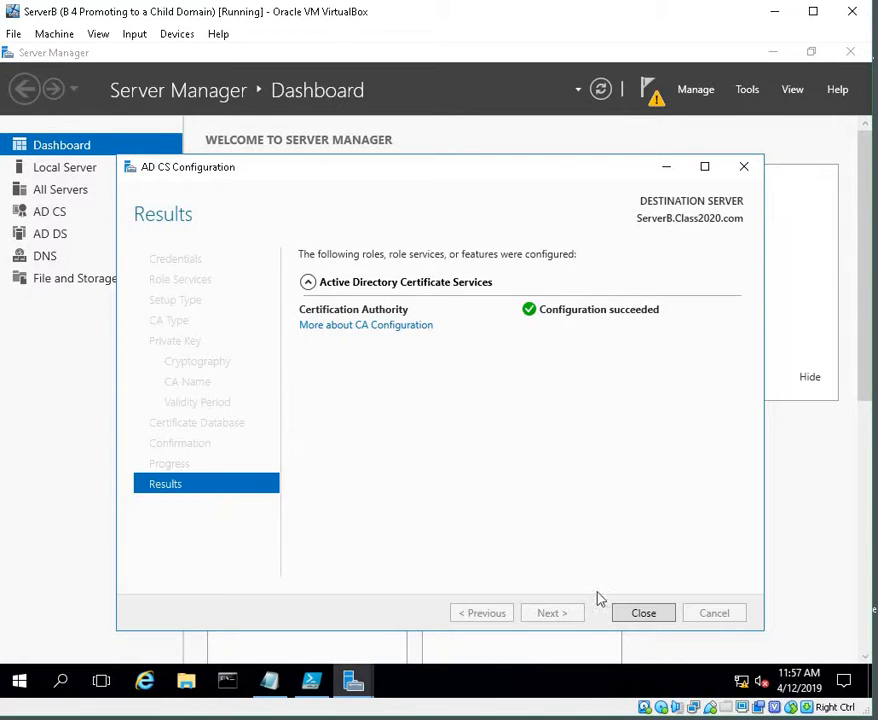
click(655, 619)
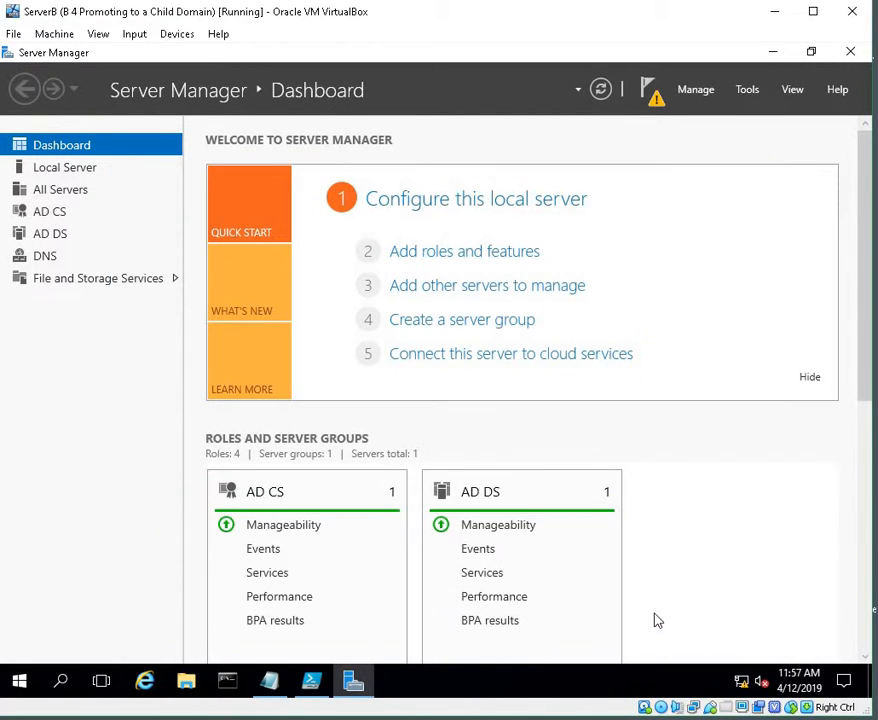
Step: Switch to PowerShell ISE, paste Install-addsforest -domainname "student.class2020.com" at the prompt and run it
click(785, 51)
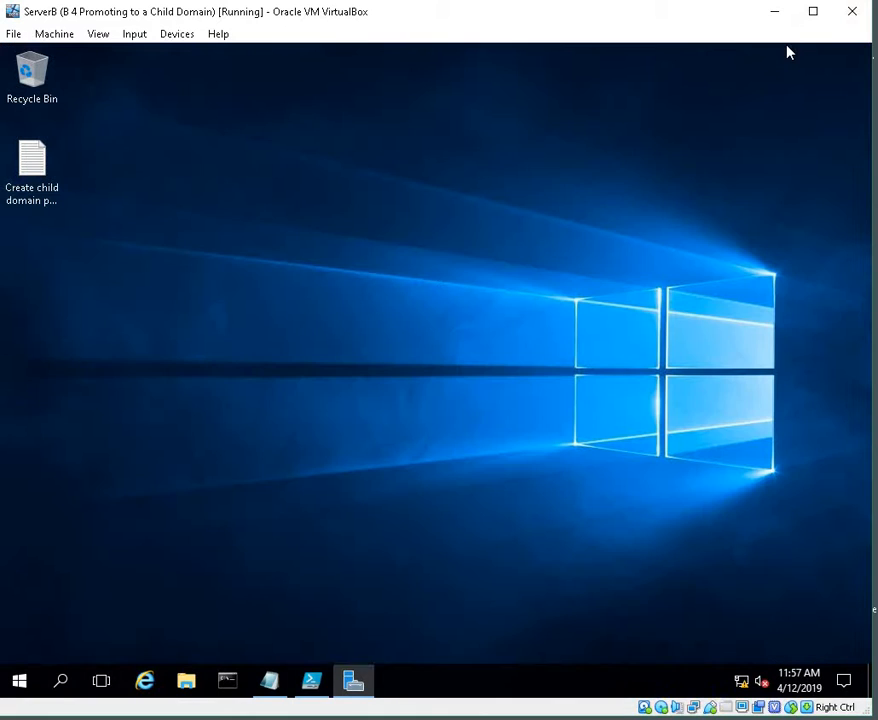
click(306, 686)
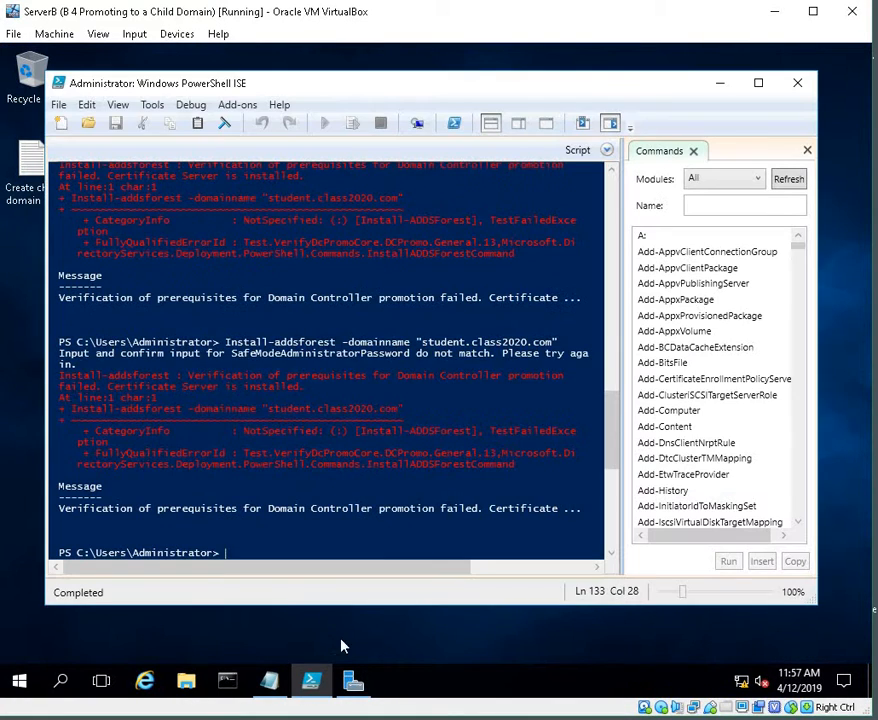
right_click(231, 549)
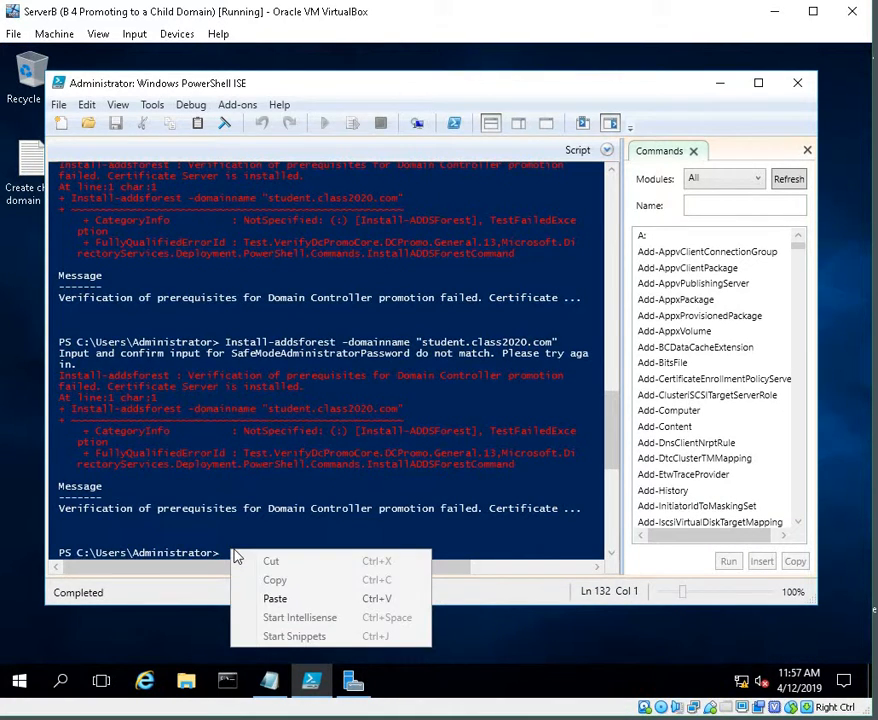
click(276, 598)
key(Return)
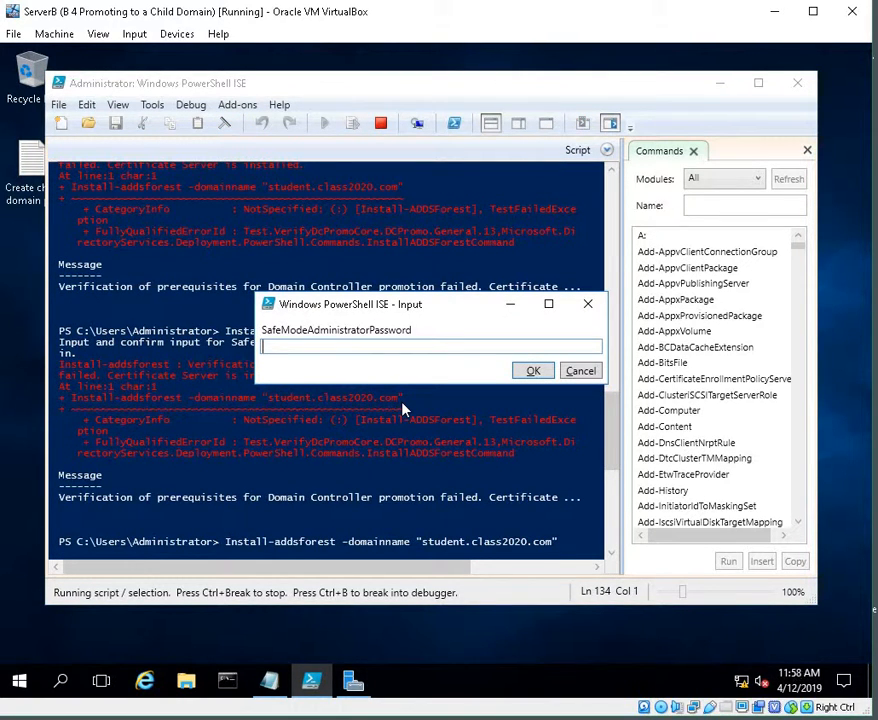
Step: Enter the SafeModeAdministratorPassword in the input prompt and submit it
text(••••••••••••)
click(527, 371)
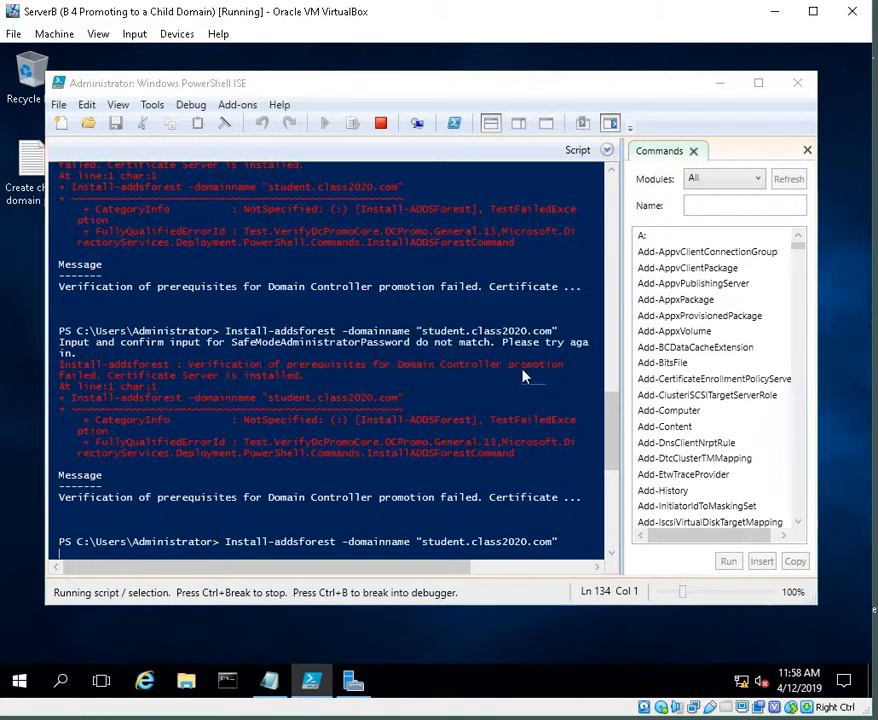
Step: Confirm the SafeModeAdministratorPassword and continue the operation with Yes
text(•)
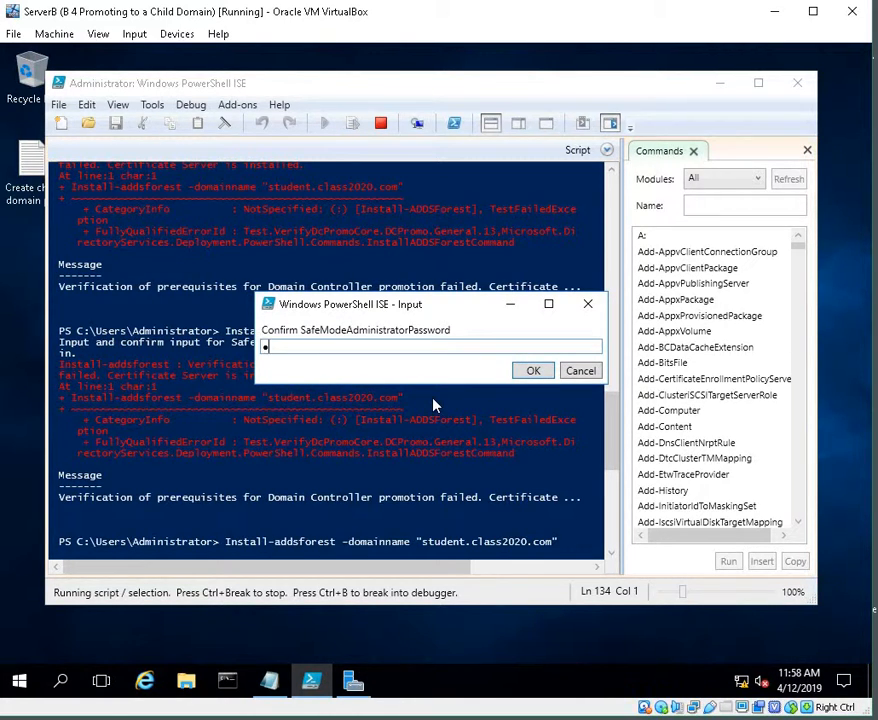
text(•••••••••••)
click(520, 376)
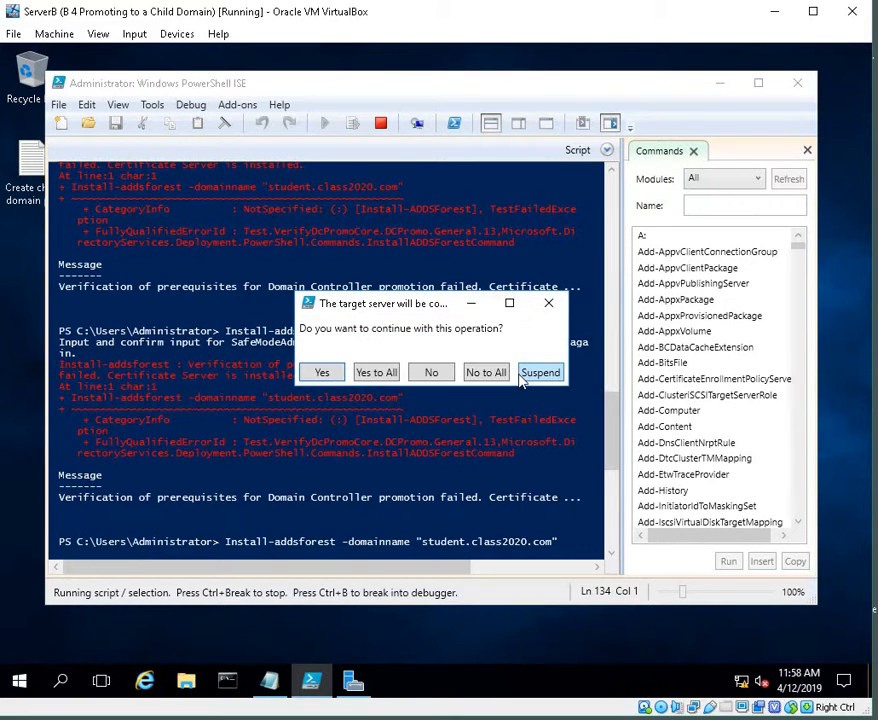
click(324, 374)
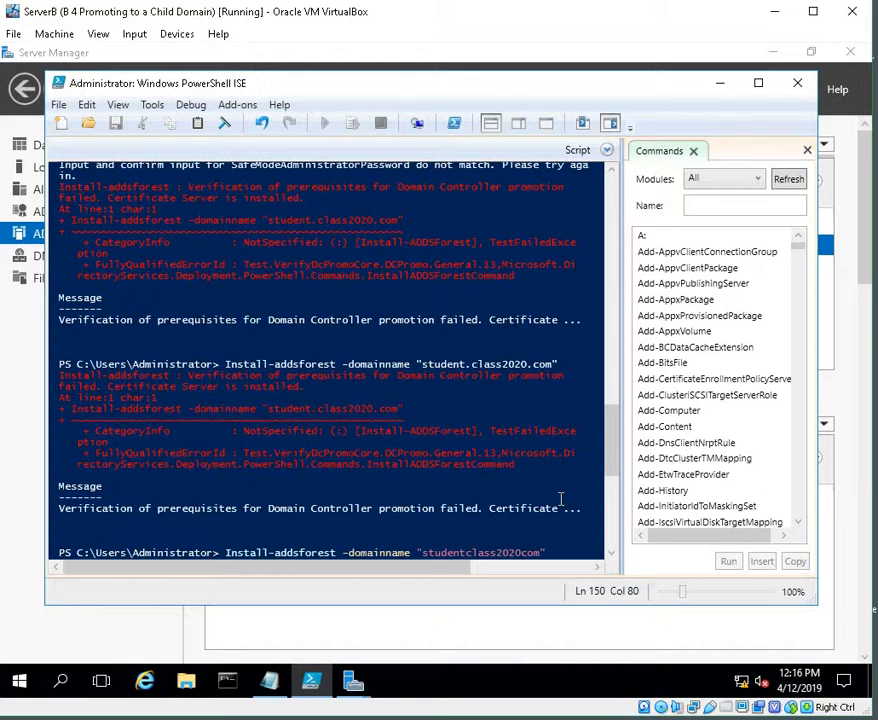
Step: Run Install-addsforest -domainname "studentclass2020com", submit and confirm the SafeModeAdministratorPassword, and continue with Yes
key(Return)
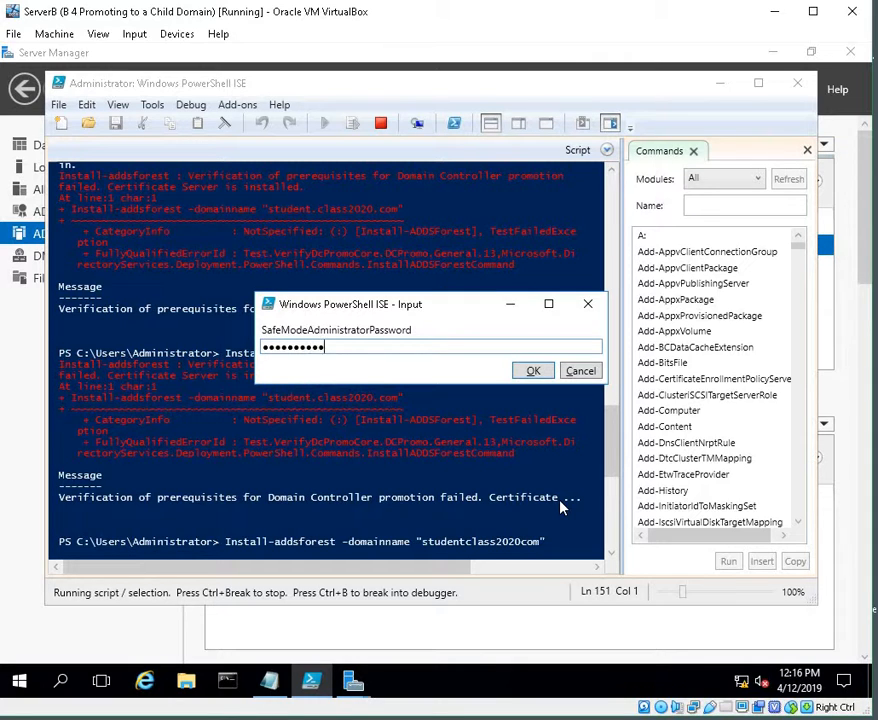
click(547, 370)
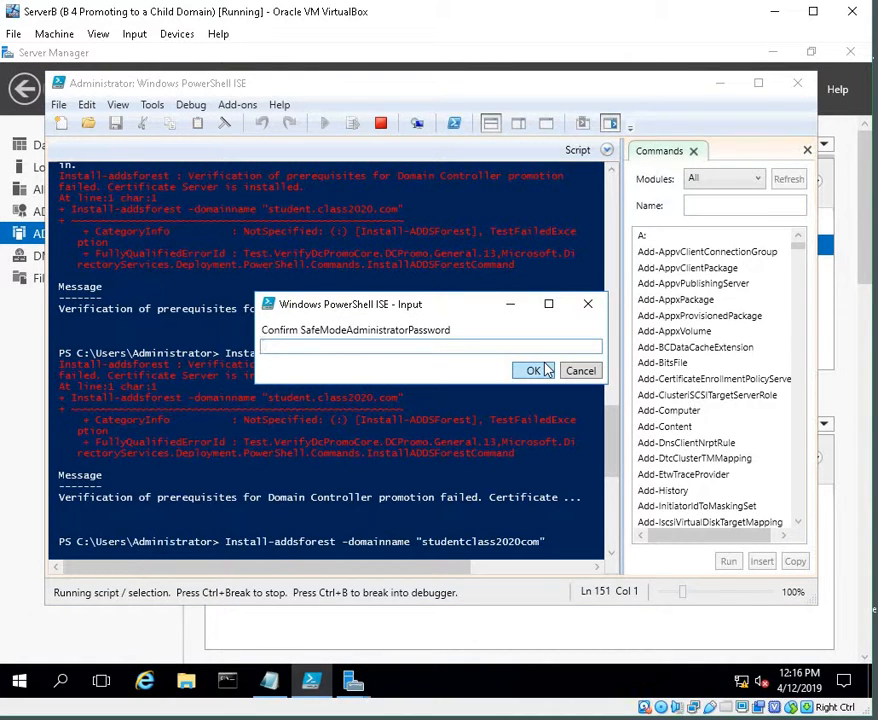
text(••••)
click(545, 369)
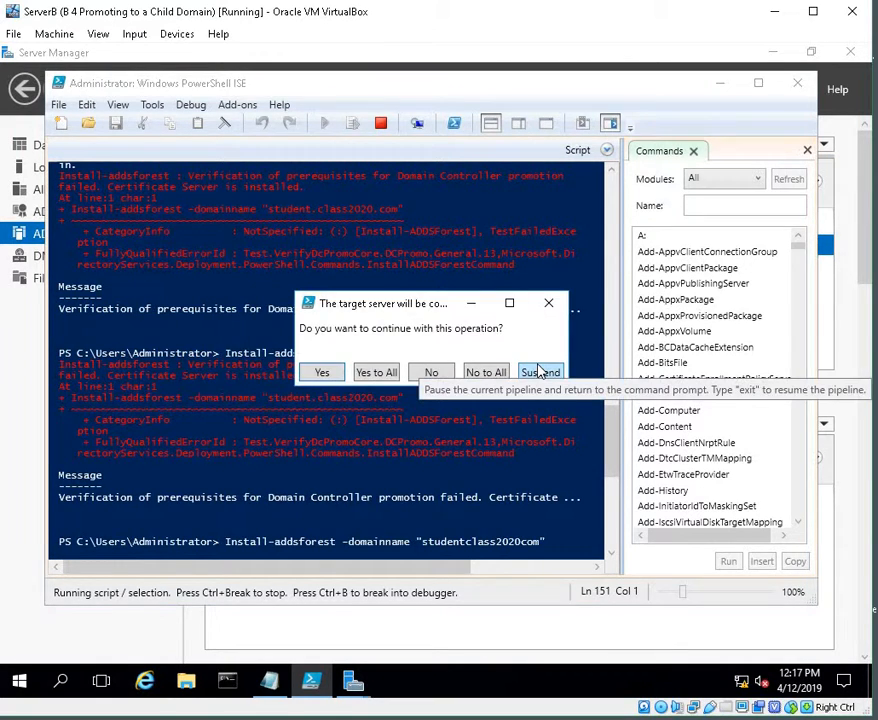
click(316, 373)
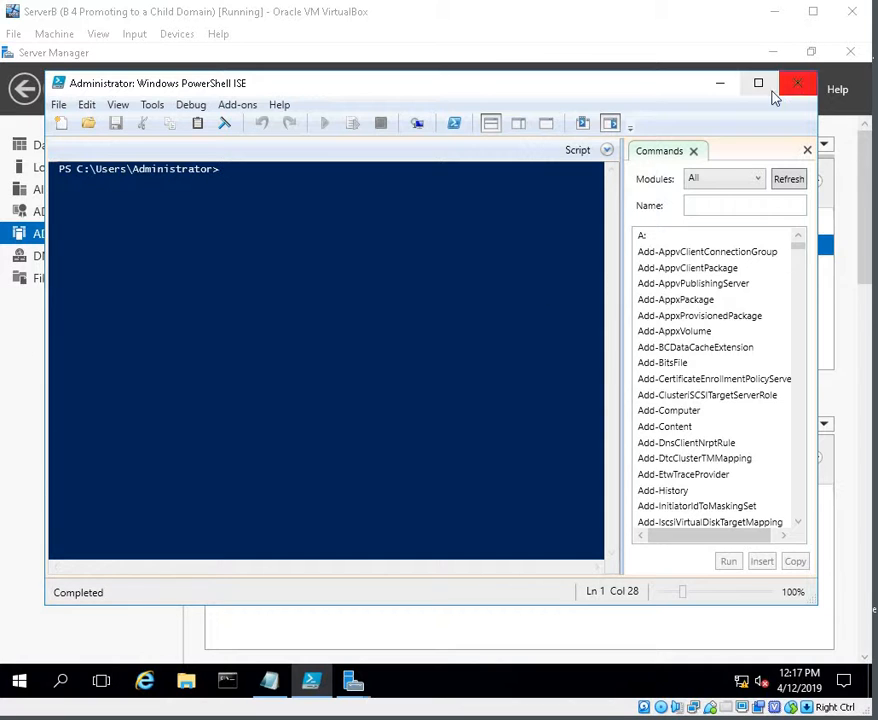
Step: Minimize PowerShell ISE and Server Manager, then open the Server Manager Dashboard after the restart
click(720, 83)
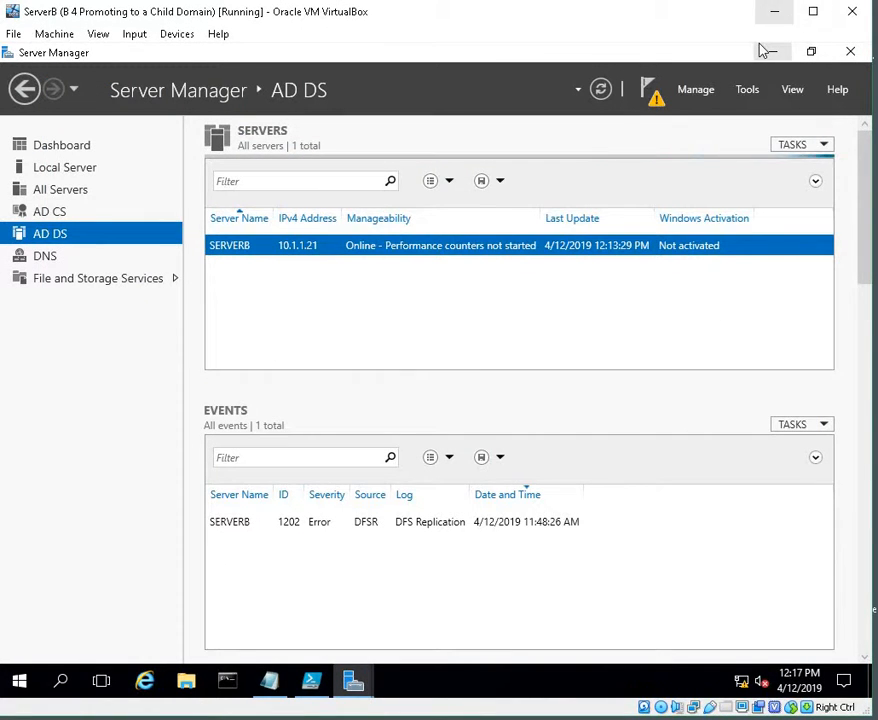
mouse_move(274, 697)
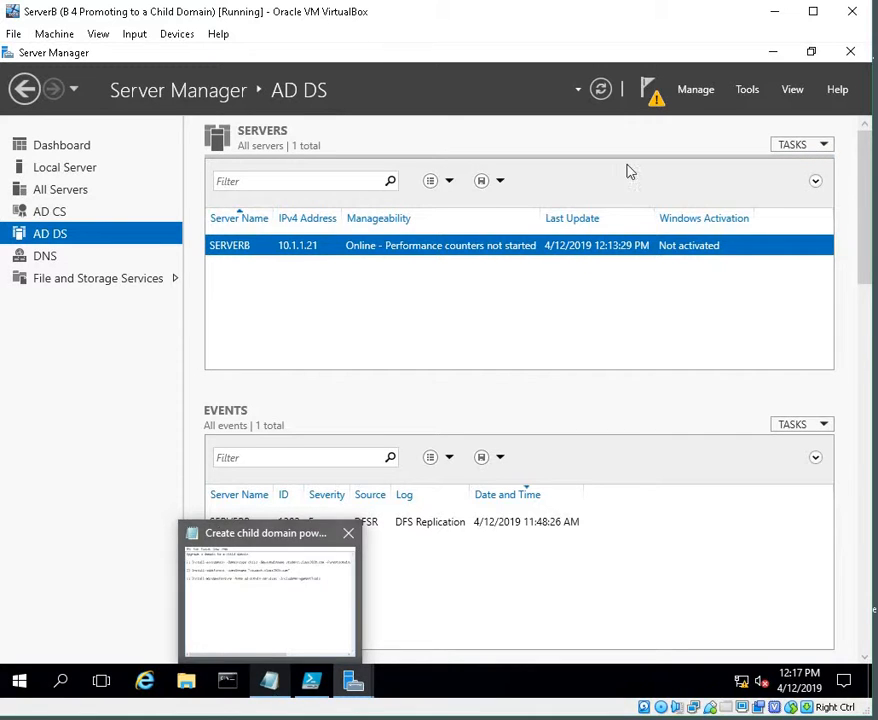
click(780, 55)
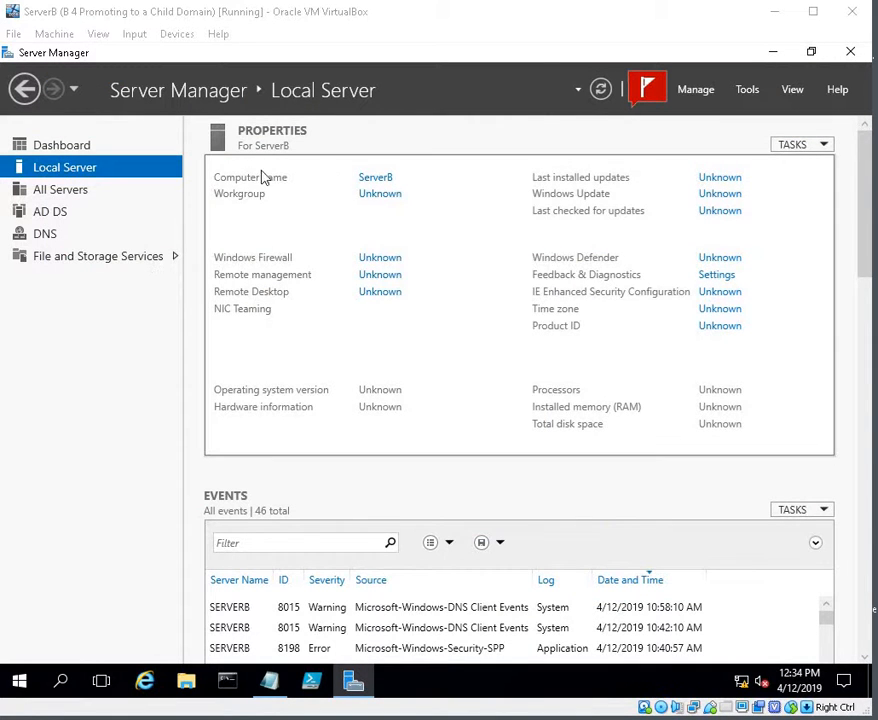
click(60, 146)
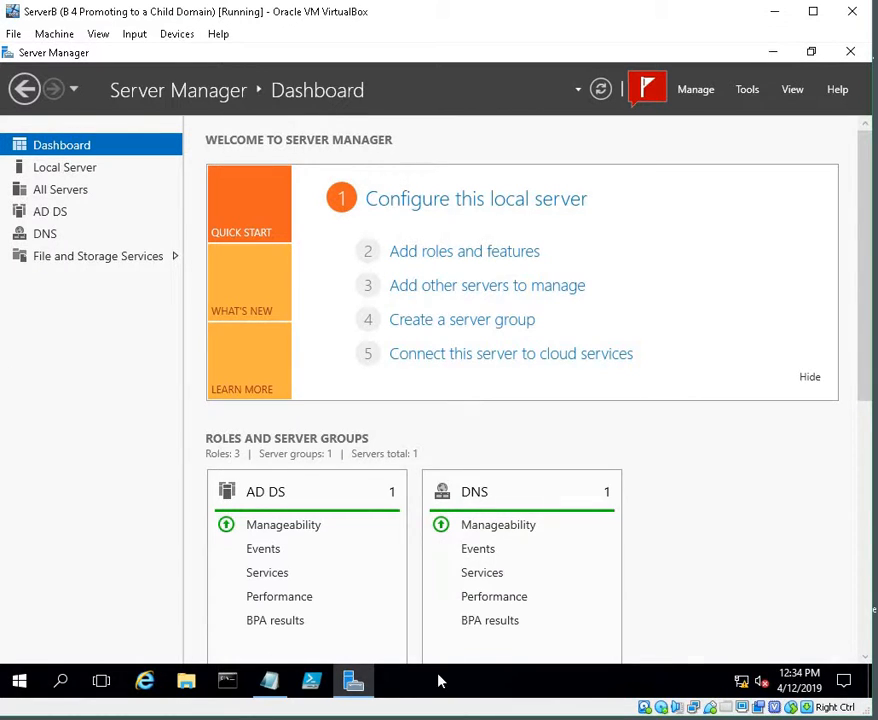
Step: Switch to the ServerC virtual machine and send Ctrl+Alt+Del to reach the sign-in screen
click(785, 18)
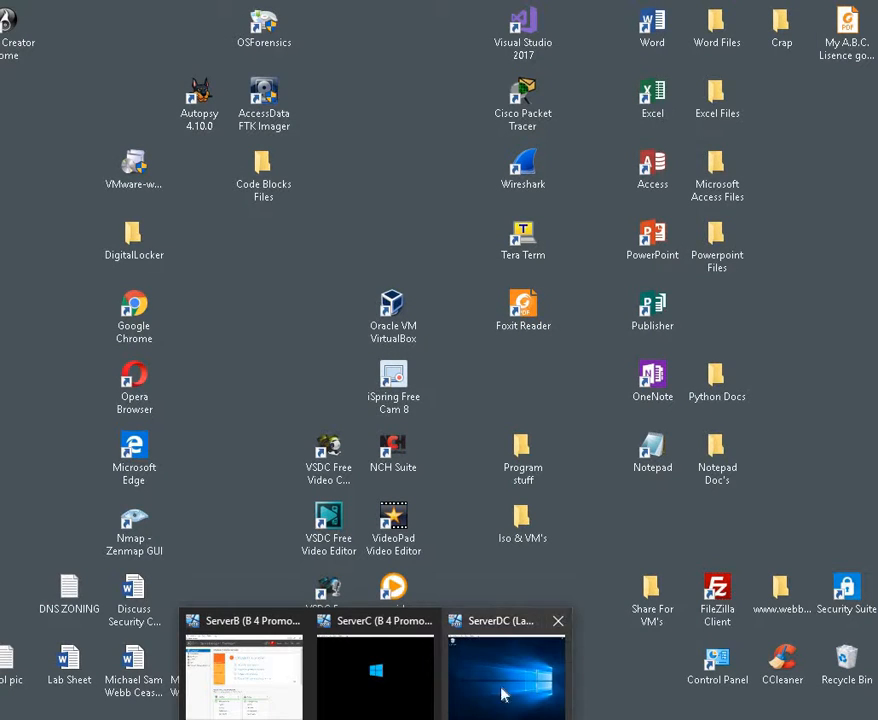
click(382, 696)
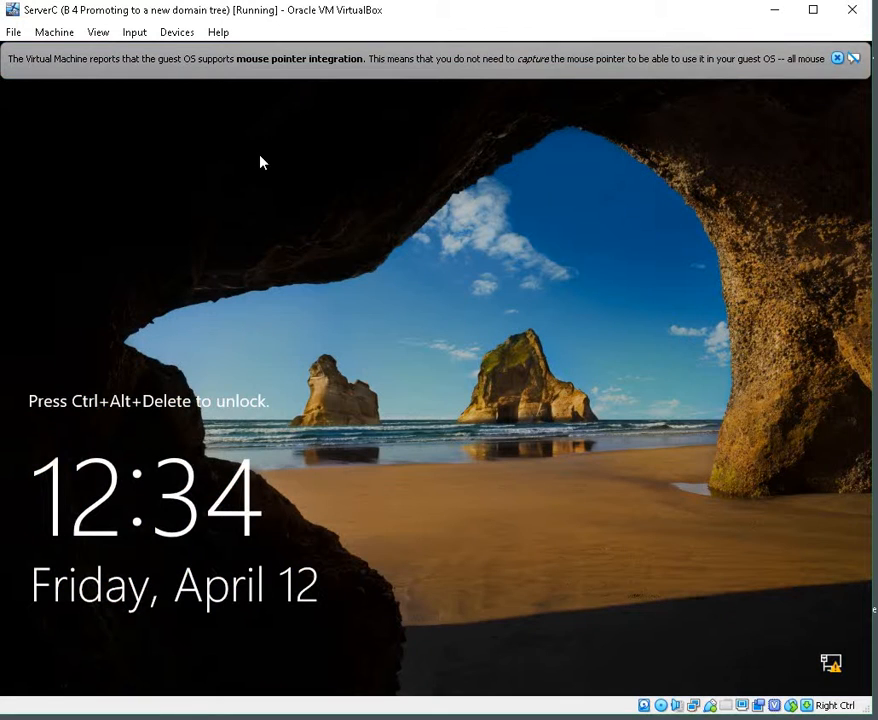
click(137, 33)
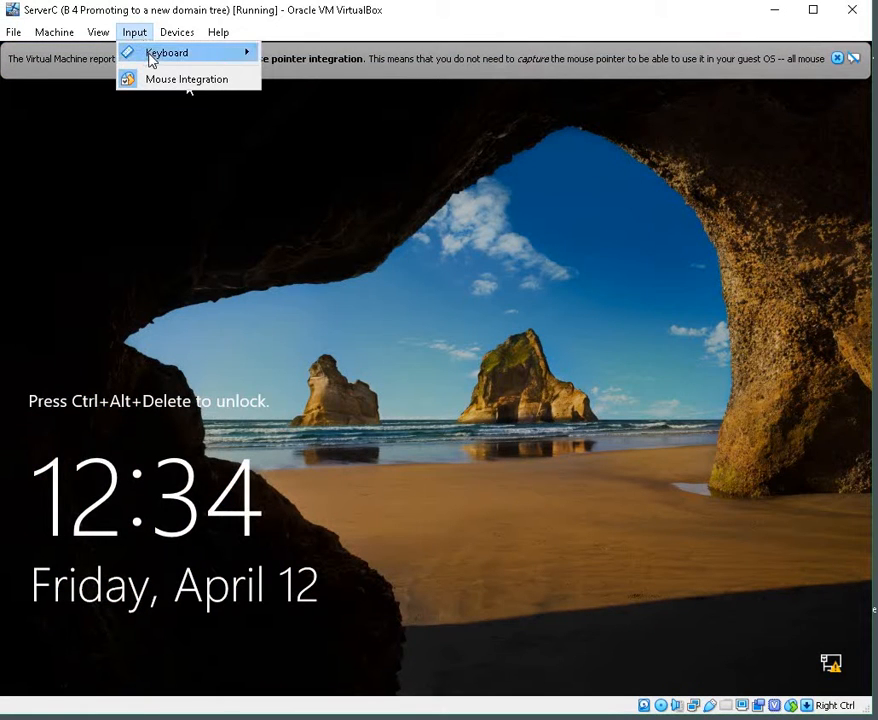
mouse_move(231, 59)
click(314, 82)
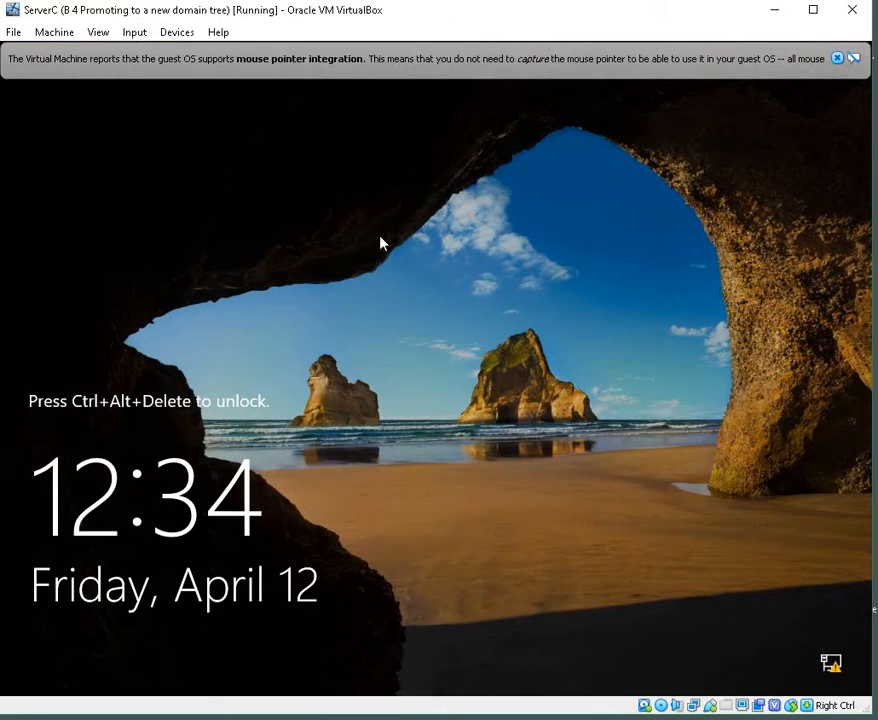
click(837, 58)
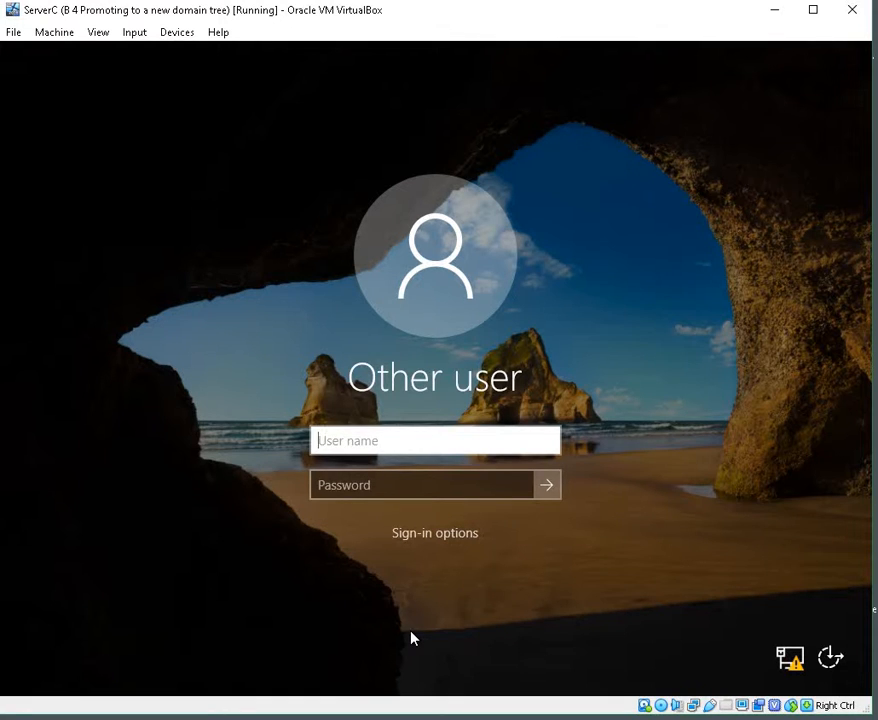
Step: Sign in to ServerC as administrator with the account password
text(administrator)
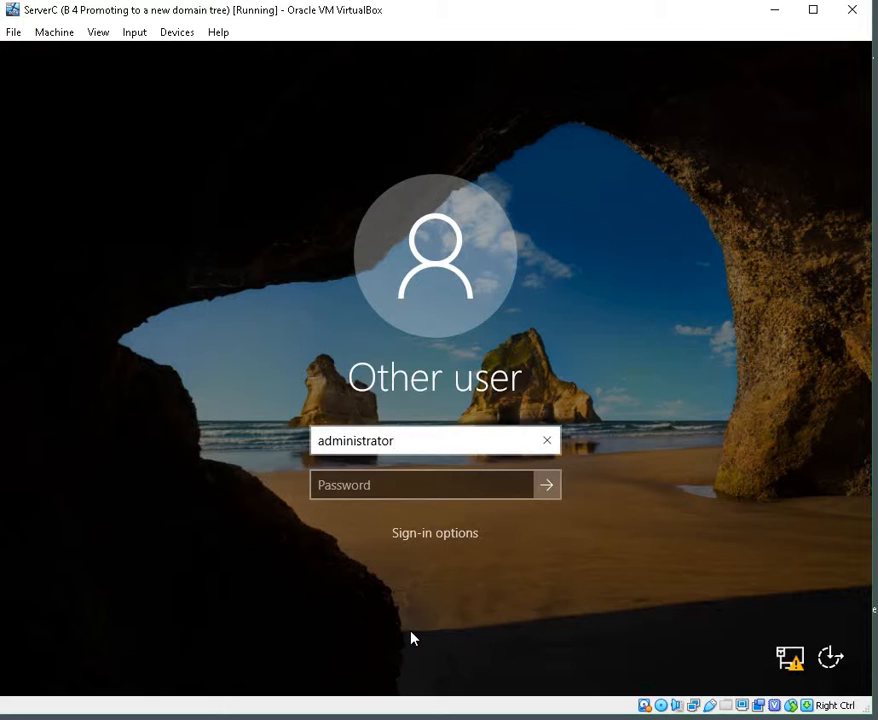
key(Tab)
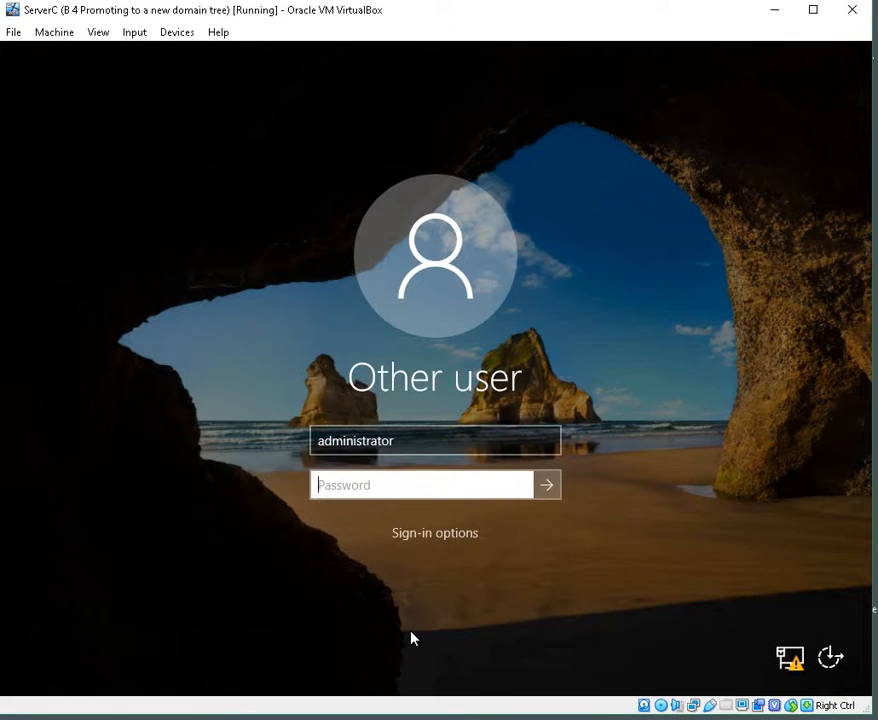
text(Pa$$w0rd)
key(Return)
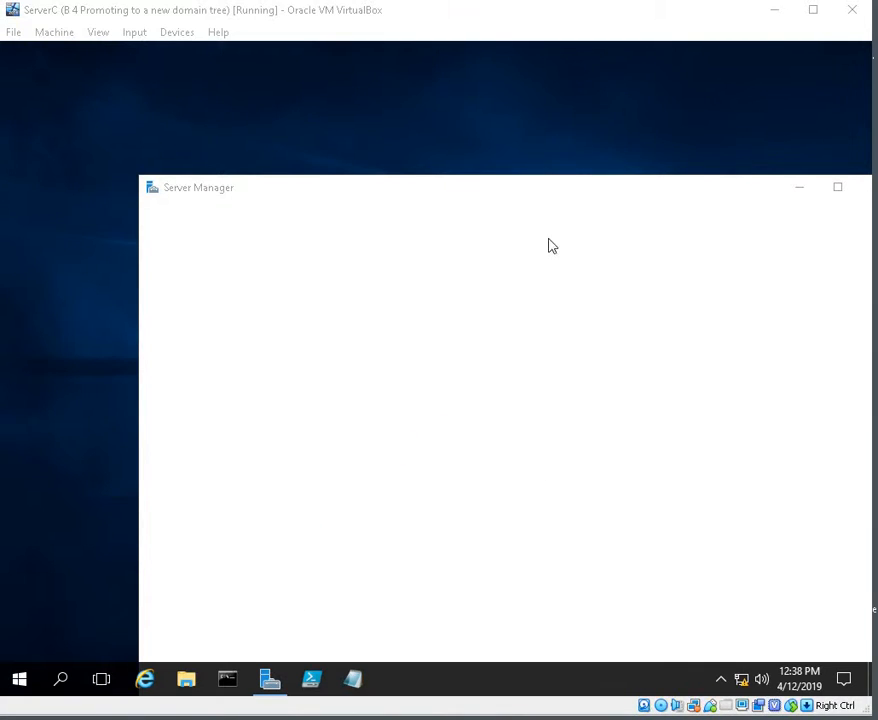
mouse_move(376, 719)
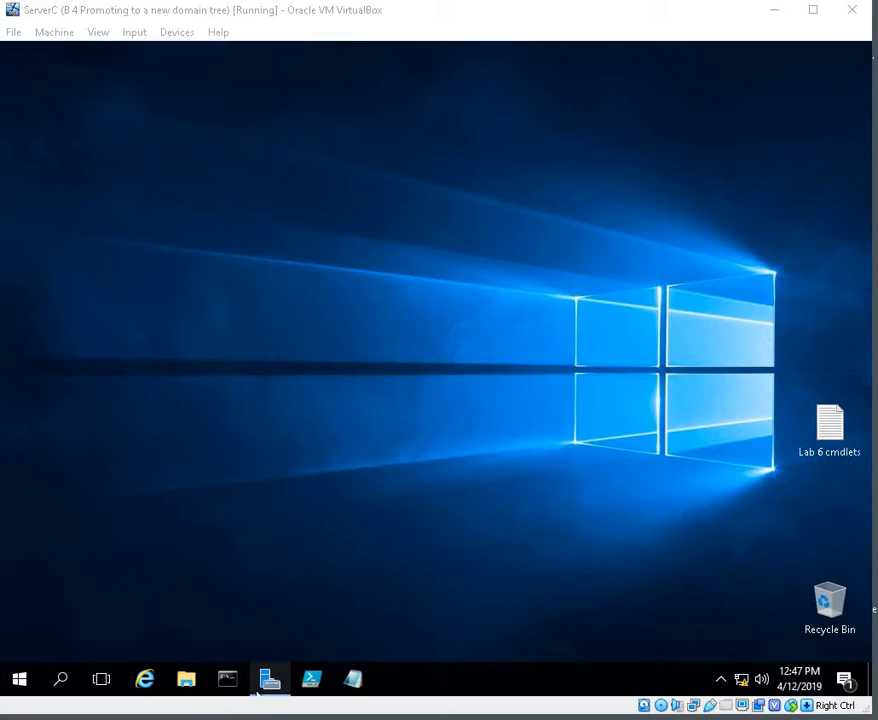
mouse_move(376, 719)
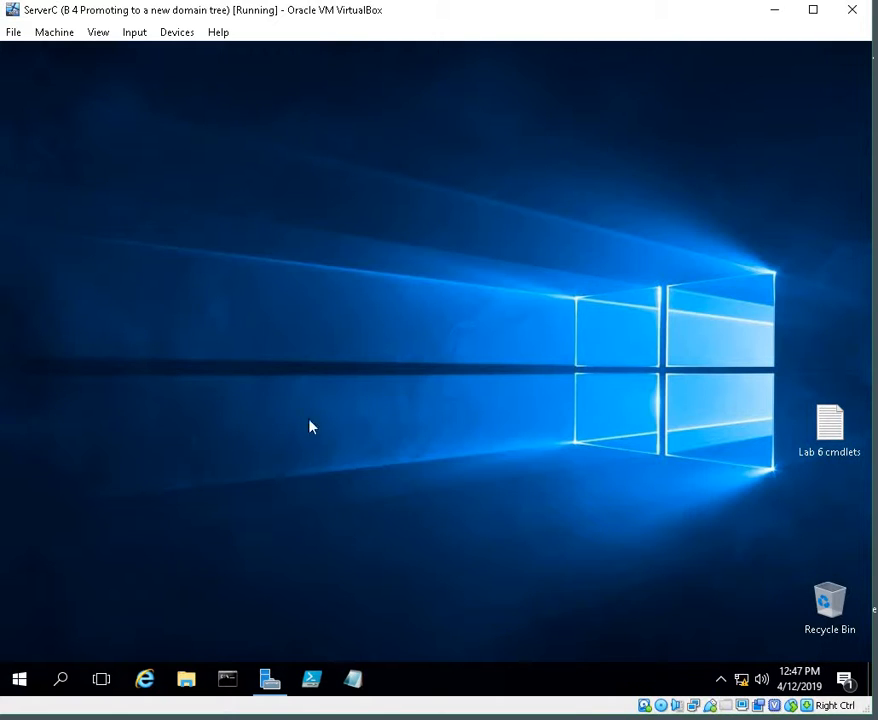
Step: Open Server Manager and launch the domain controller promotion wizard from the post-deployment notification
click(270, 680)
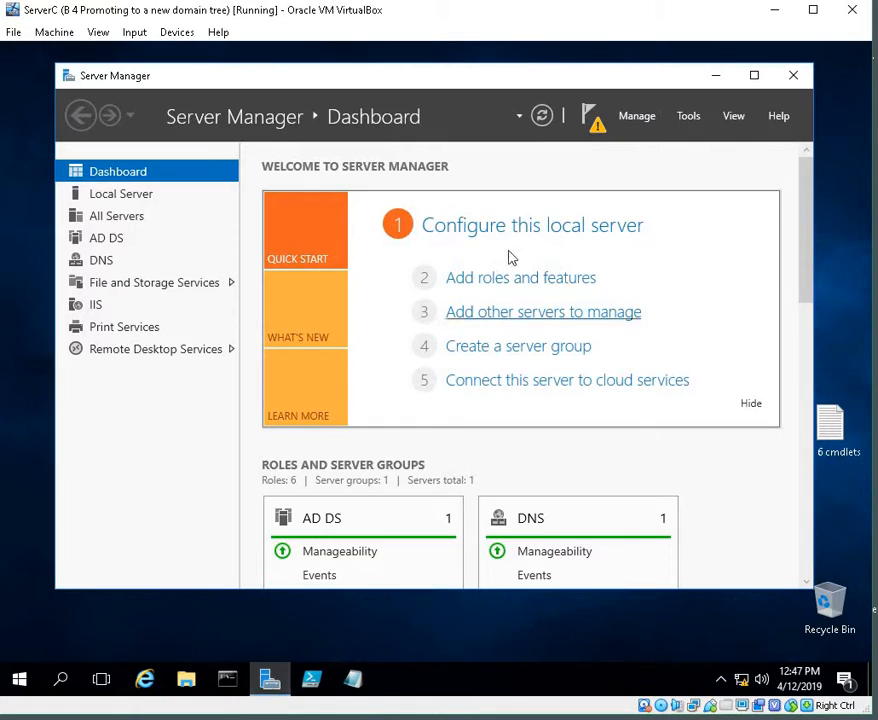
click(600, 133)
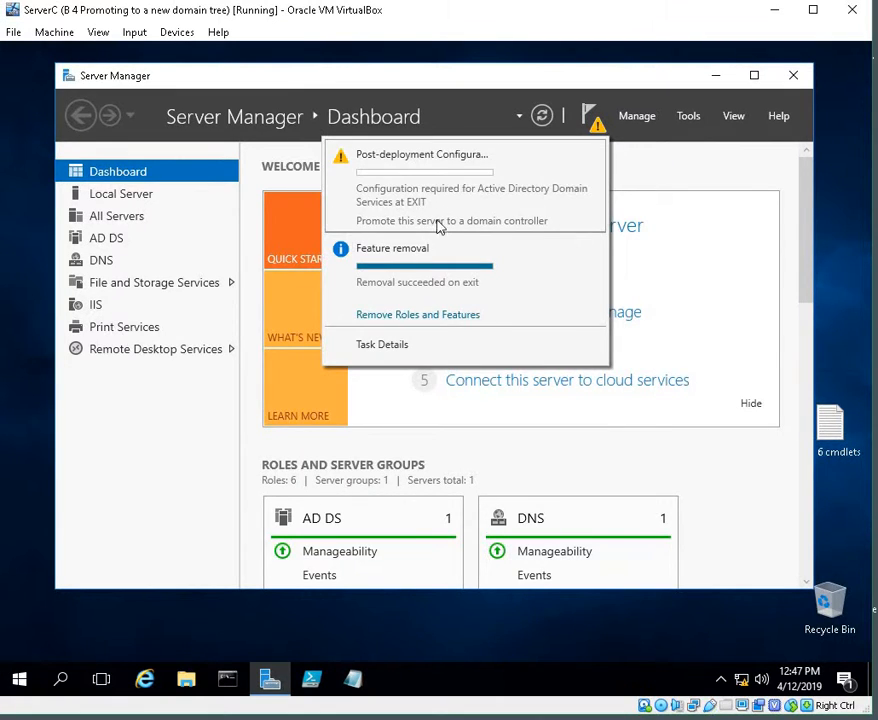
mouse_move(446, 222)
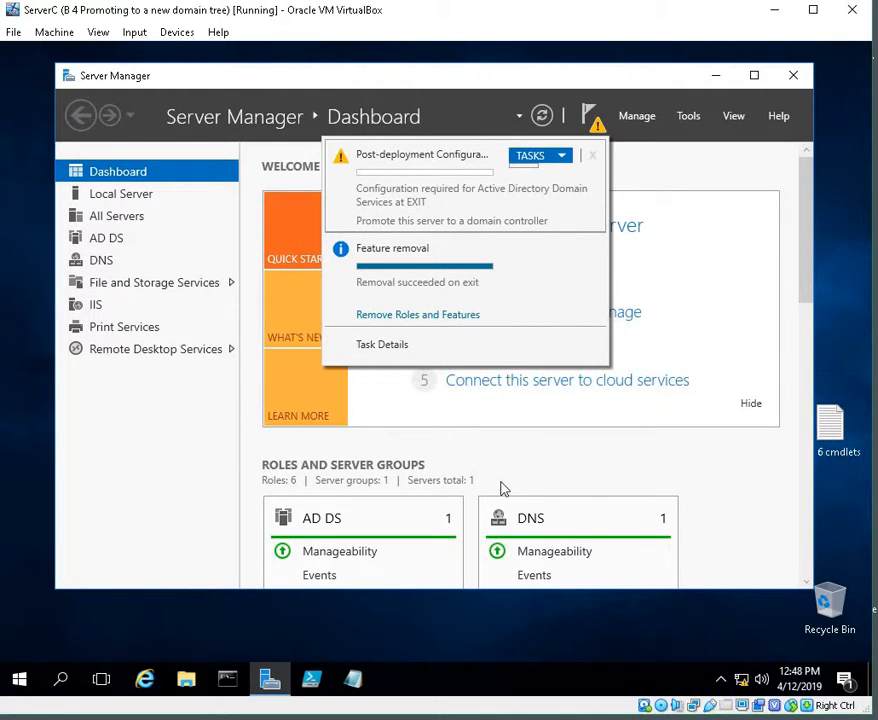
click(649, 153)
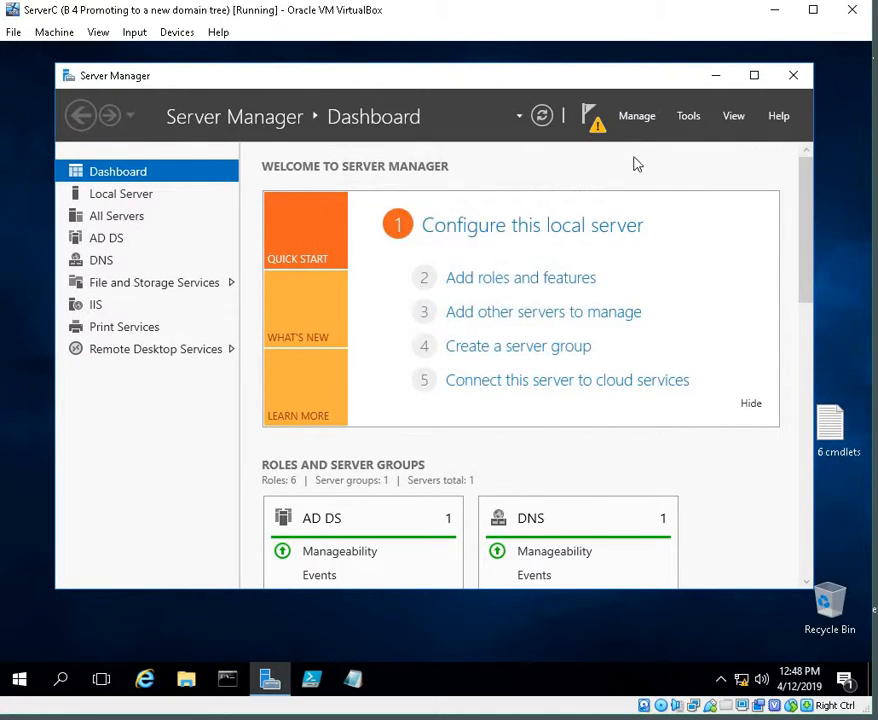
click(596, 121)
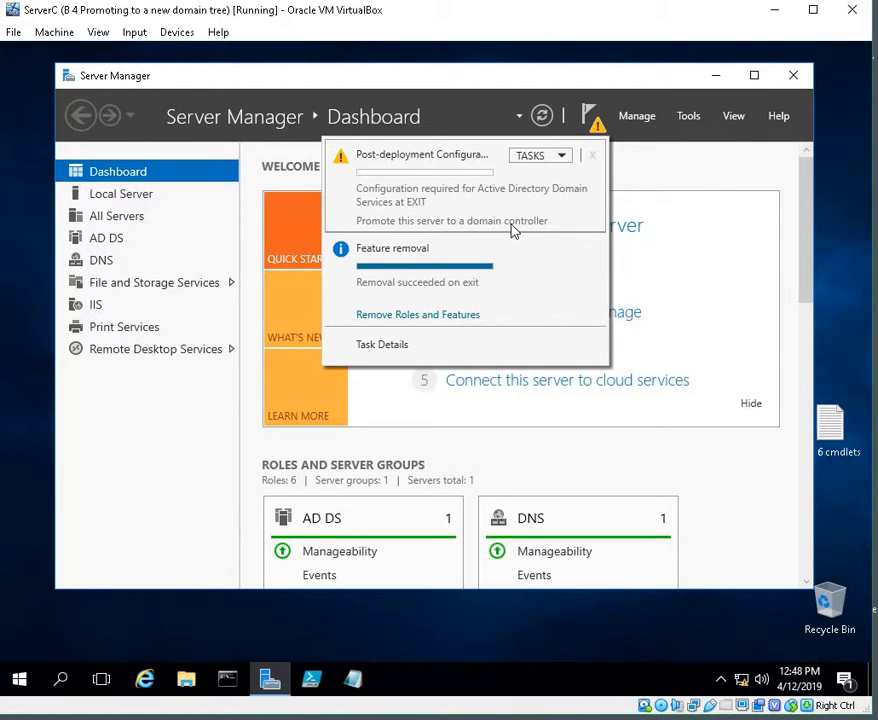
click(595, 133)
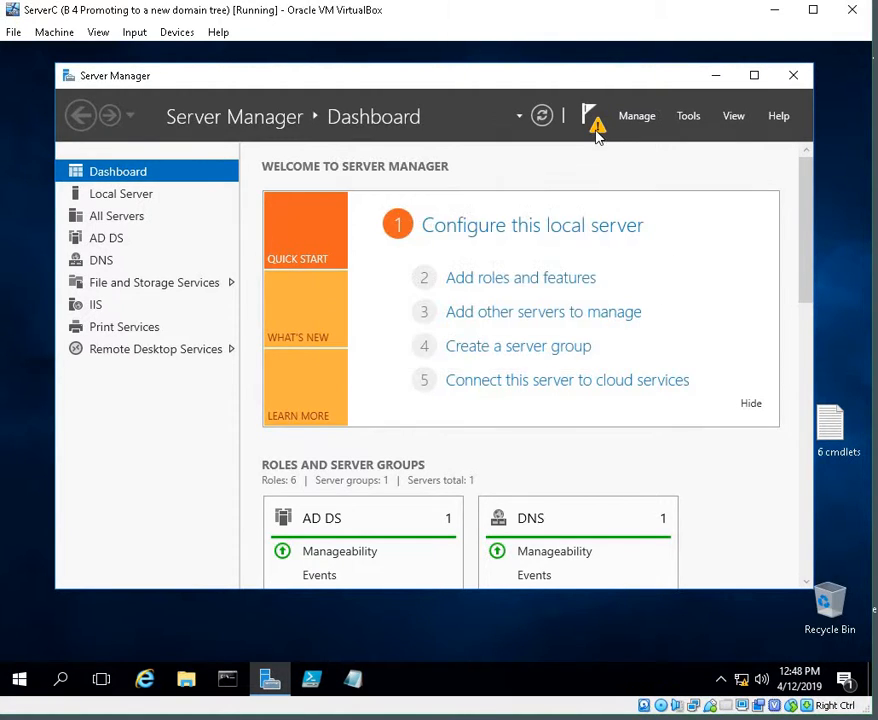
click(595, 133)
click(595, 133)
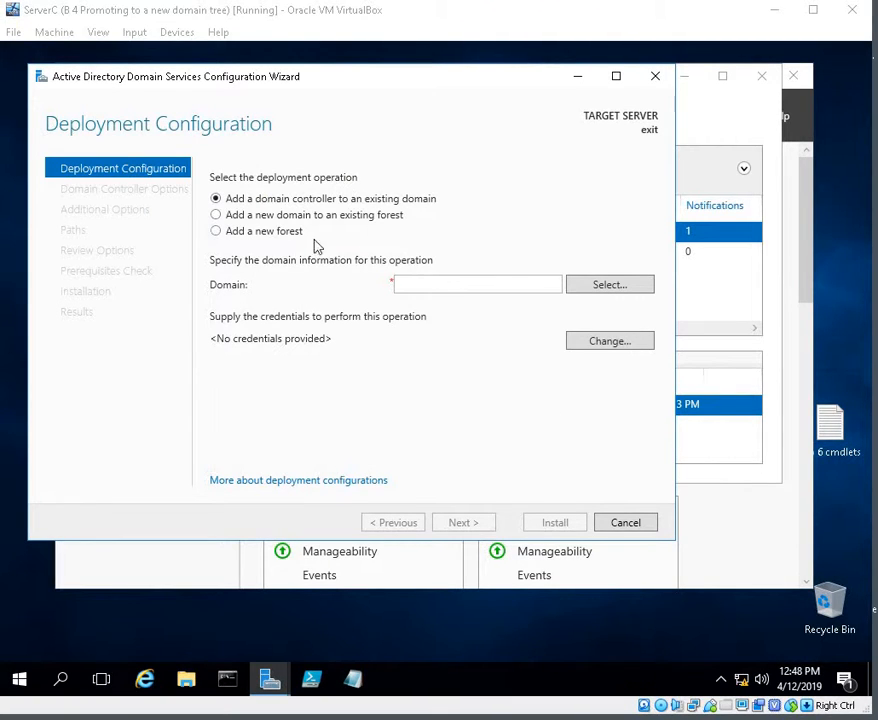
Step: Choose to add a new domain to an existing forest with Tree Domain as the domain type
click(215, 216)
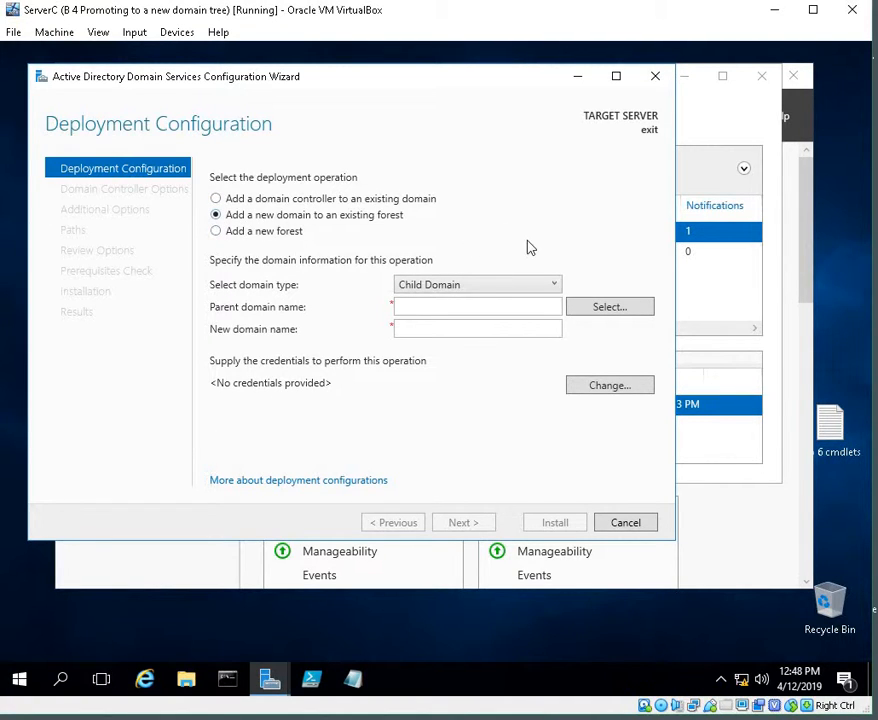
click(470, 287)
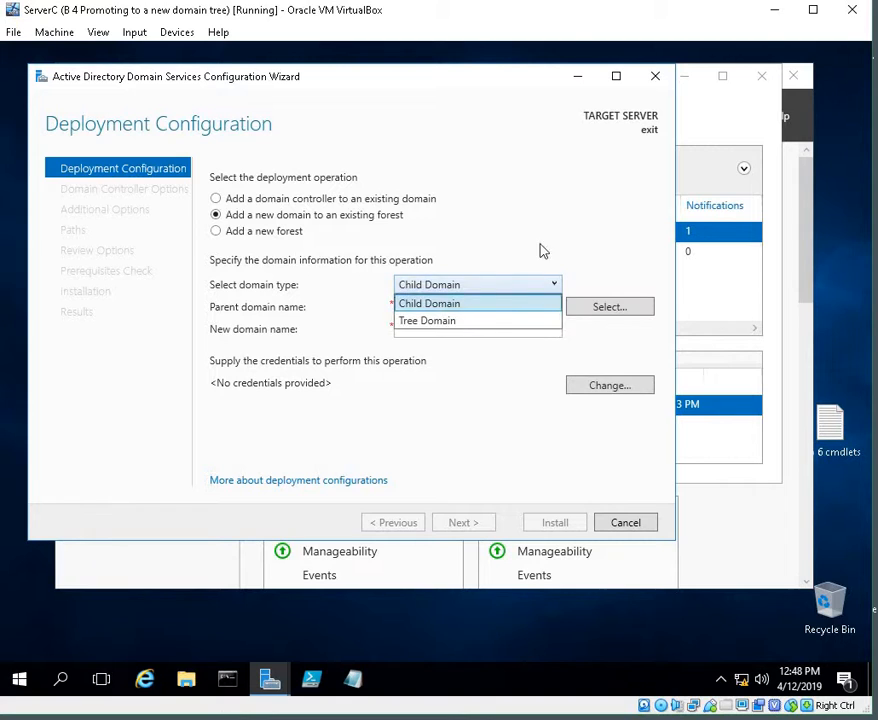
click(484, 321)
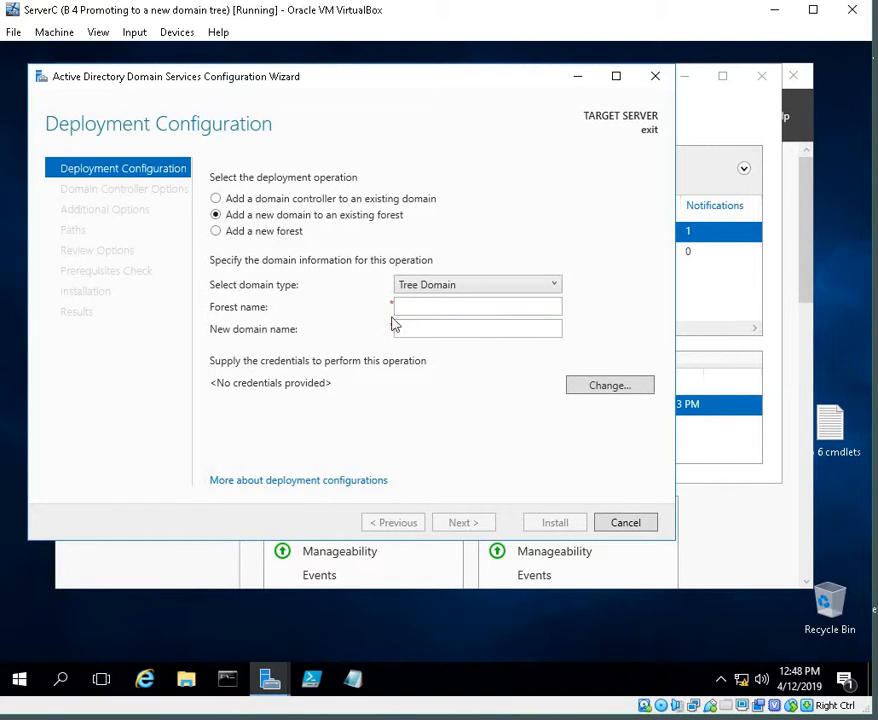
Step: Enter class2020.com as the forest name and faculty2020 as the new domain name
click(461, 308)
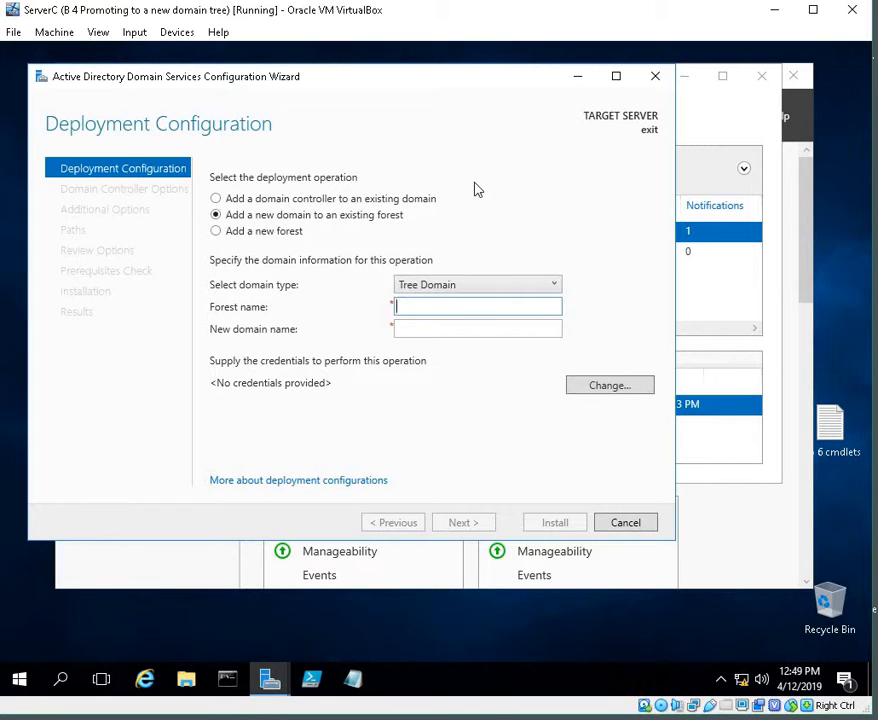
text(class2020.com)
click(488, 330)
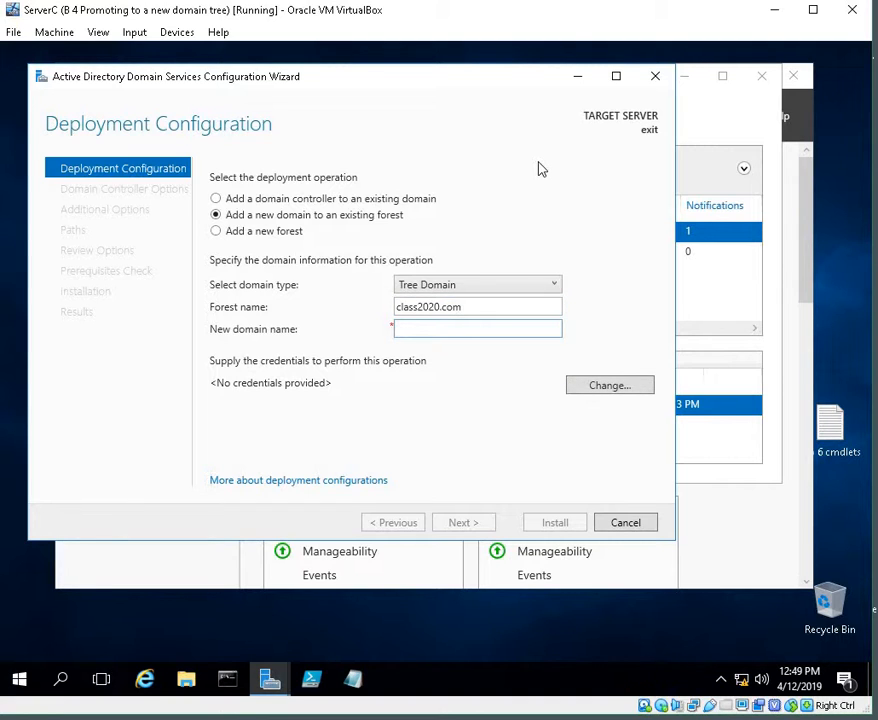
text(faculty2020)
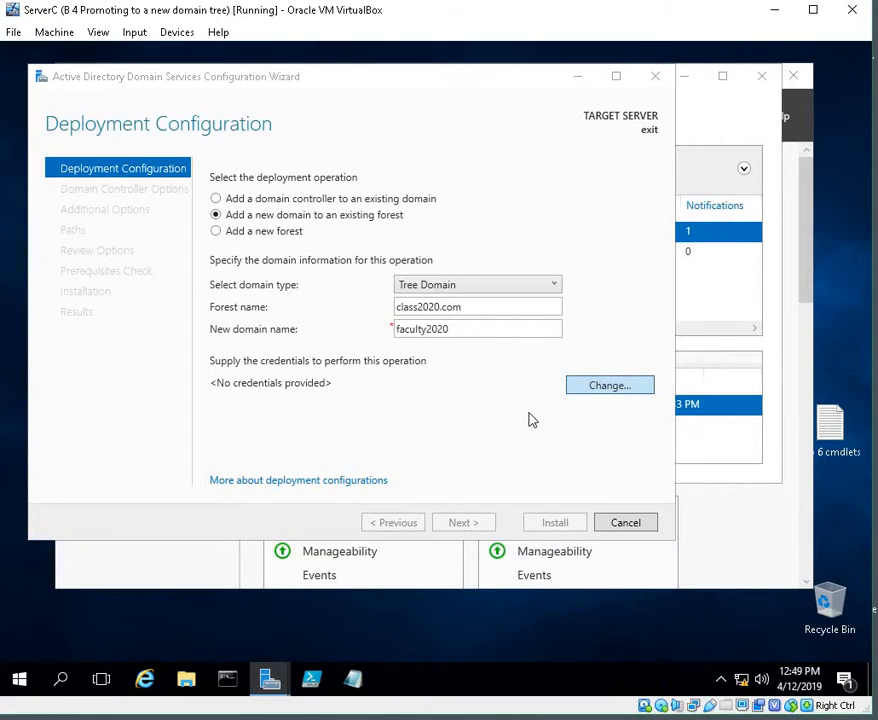
Step: Supply deployment credentials as class2020.com\administrator with the account password
click(610, 386)
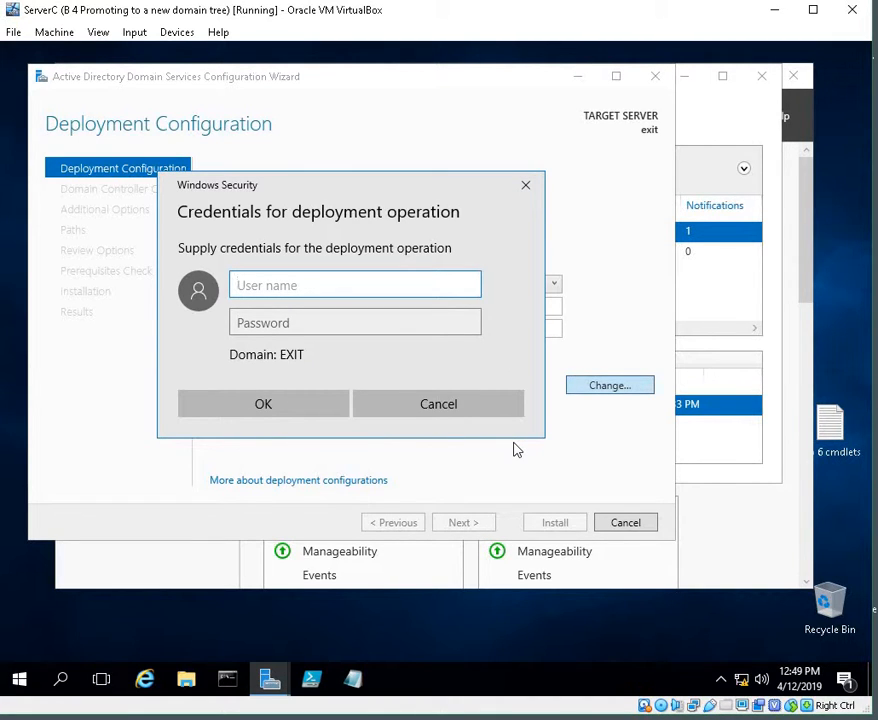
text(class2020.)
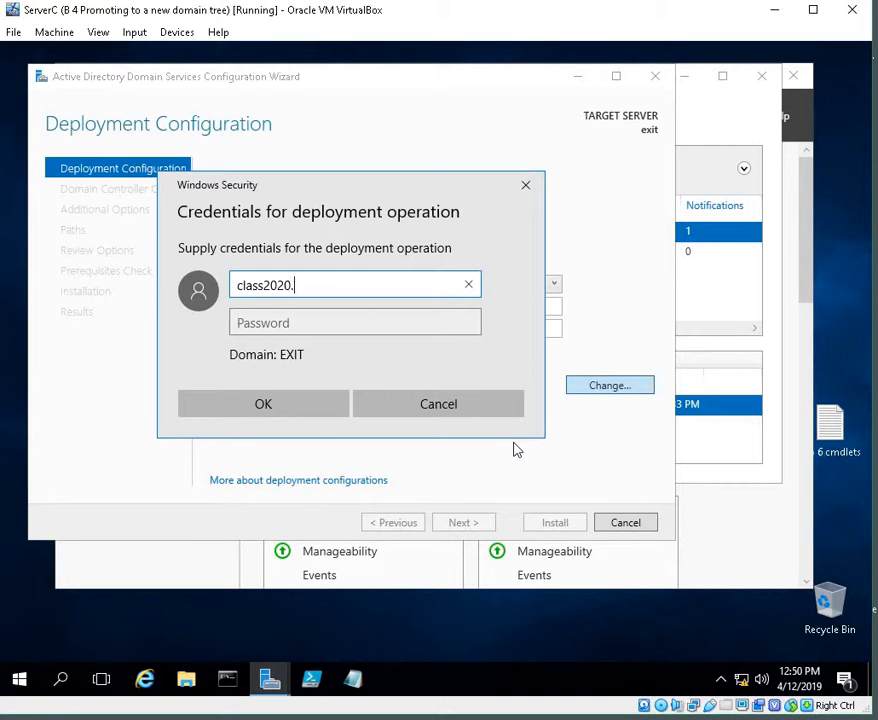
text(com\)
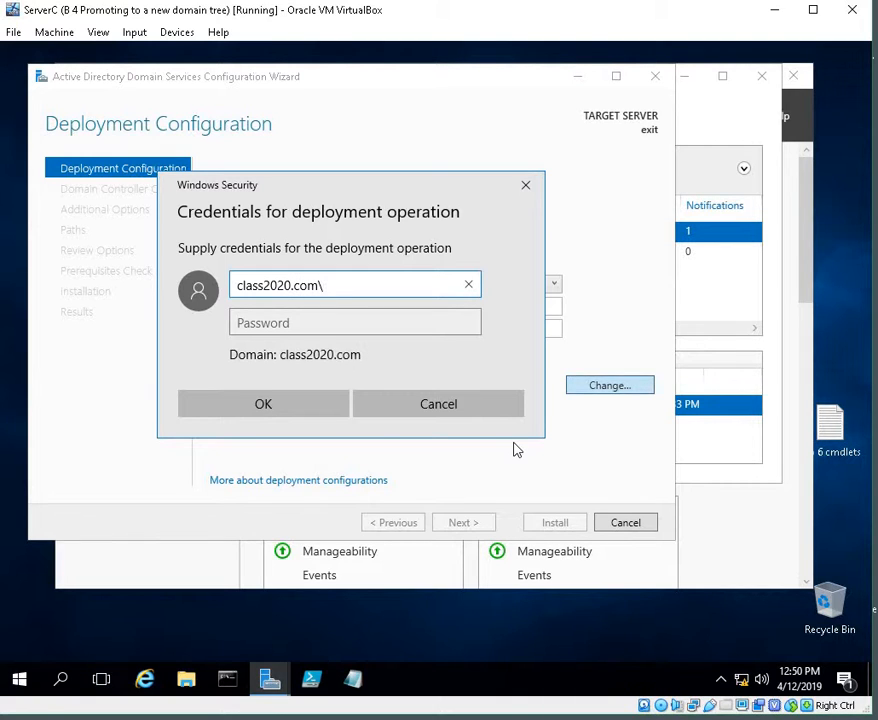
text(dministrator)
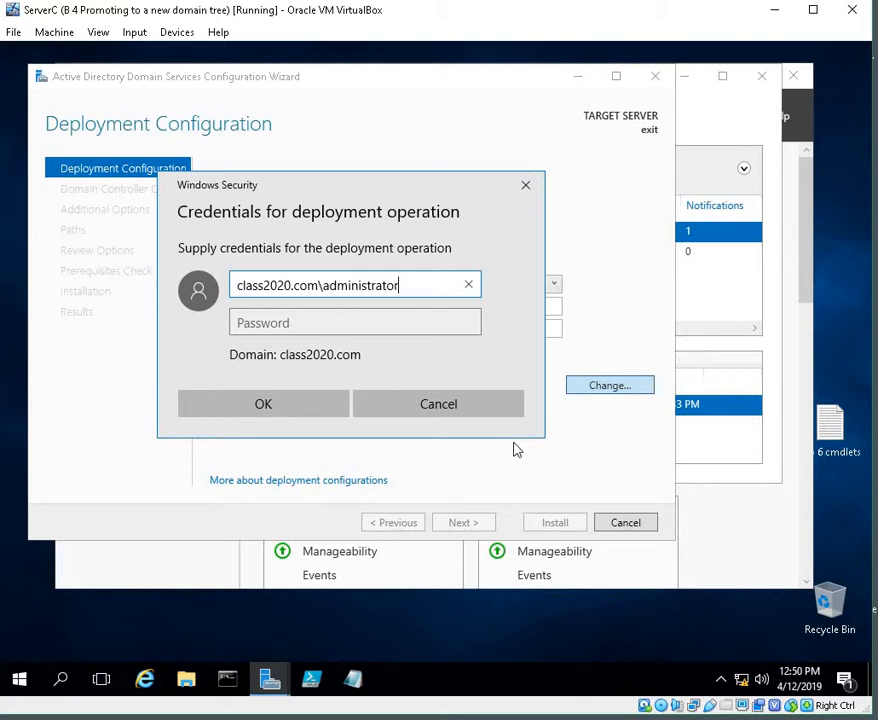
key(Tab)
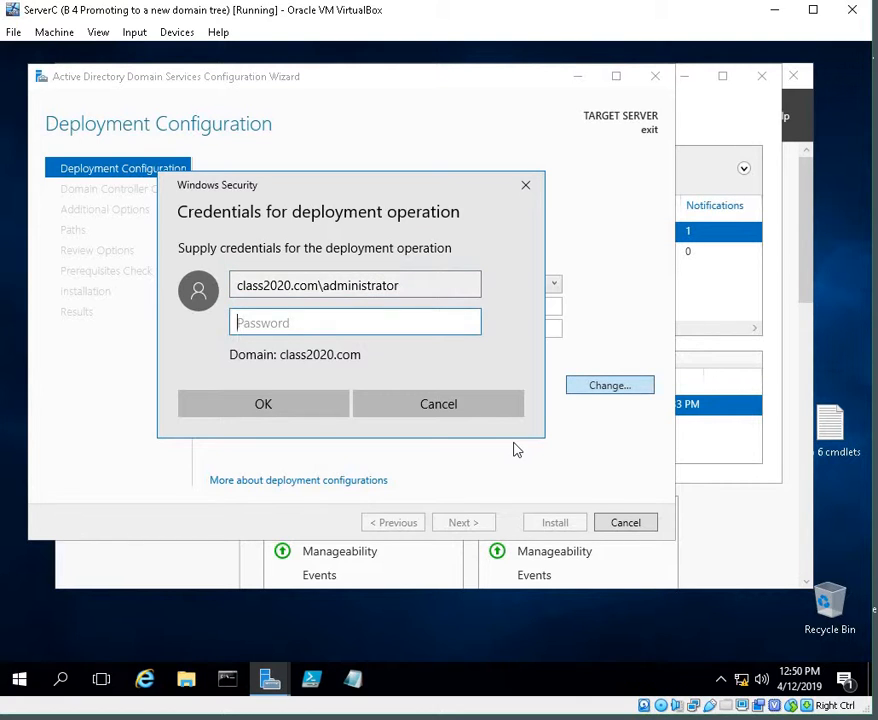
text(••••••••••••)
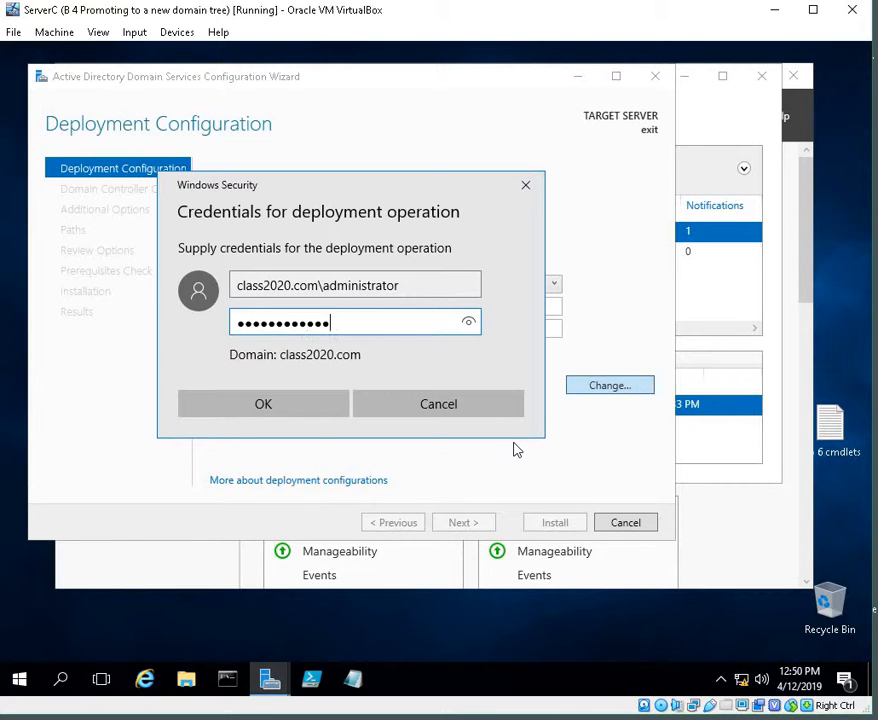
click(229, 410)
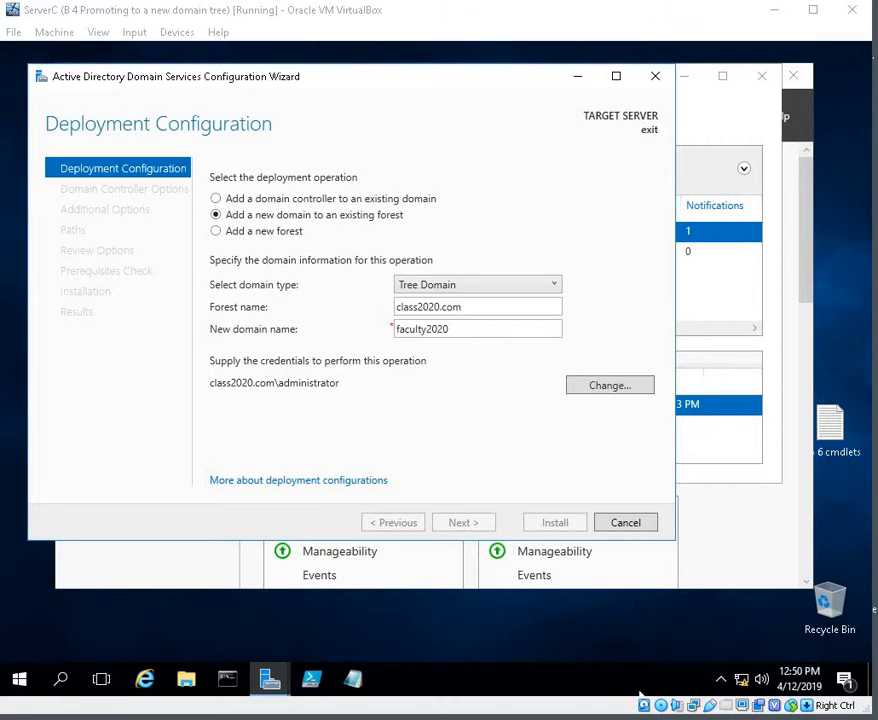
Step: Complete the new domain name as faculty2020.com and continue to the domain controller options
text(.com)
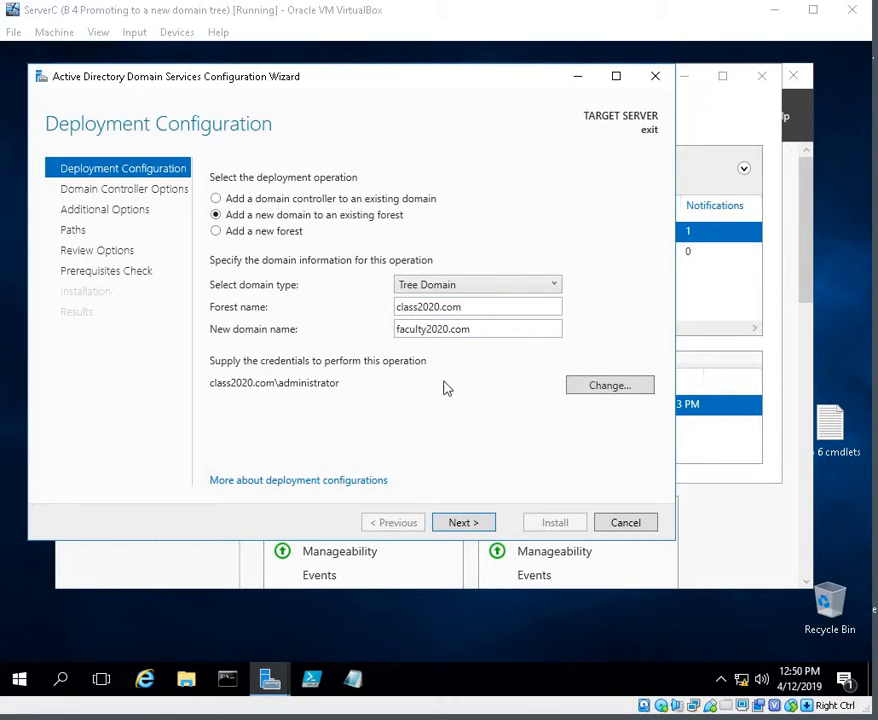
click(461, 522)
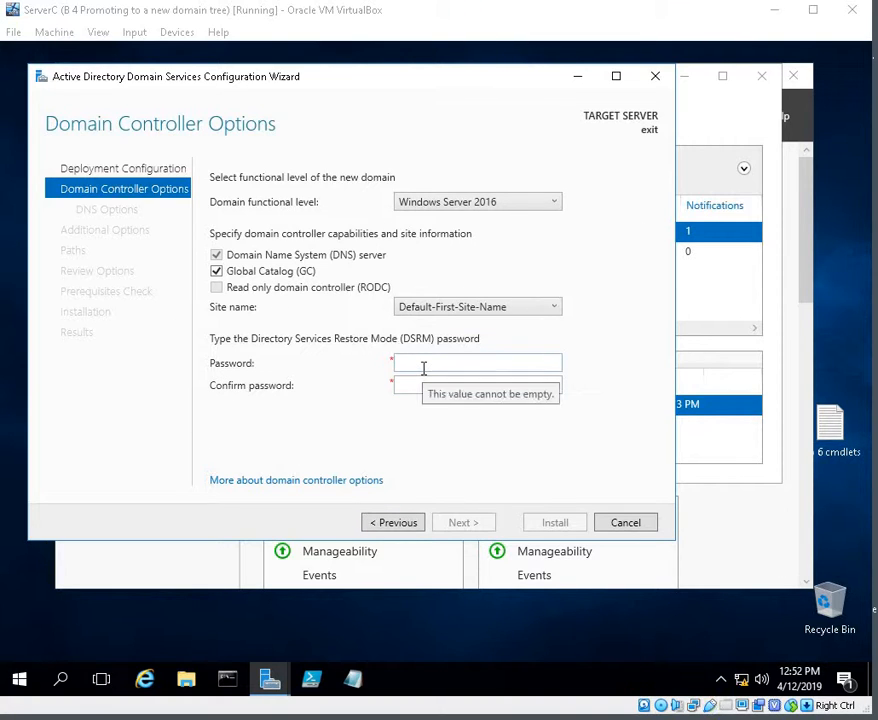
Step: Set the domain functional level to Windows Server 2008 R2, enter and confirm the DSRM password, and continue
click(486, 204)
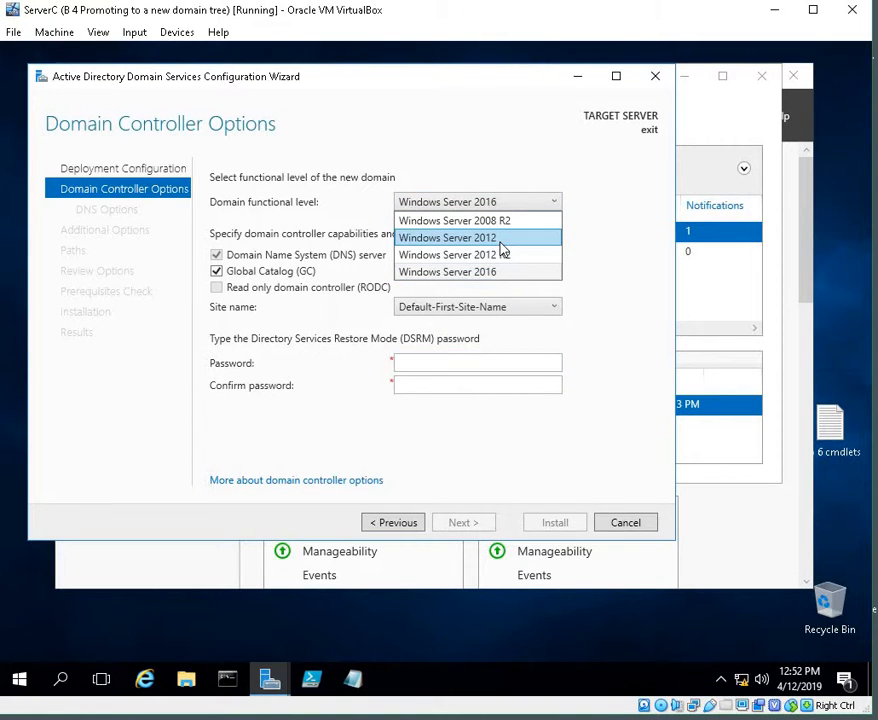
click(502, 221)
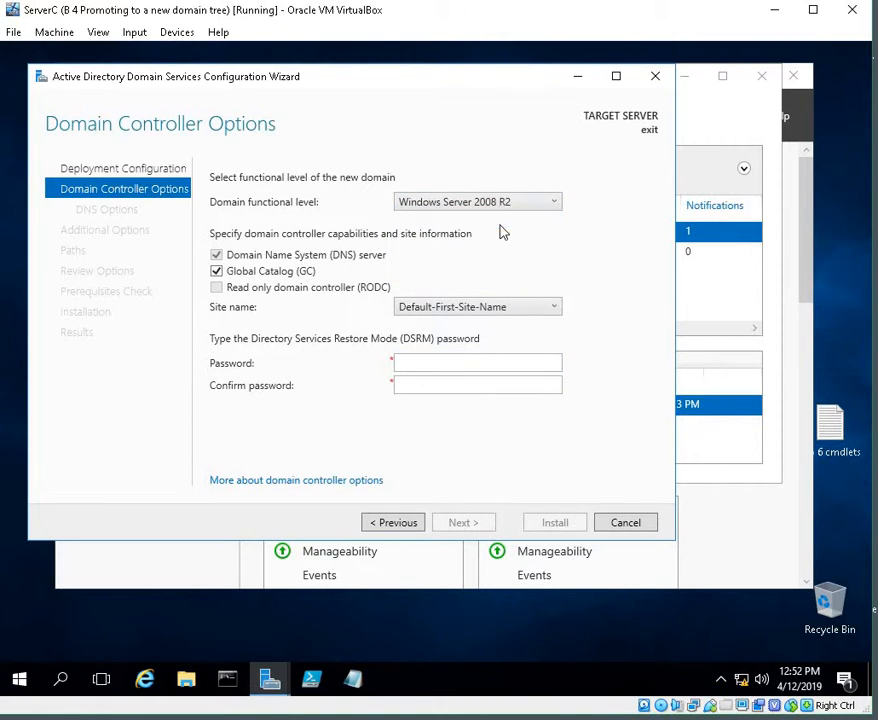
click(447, 362)
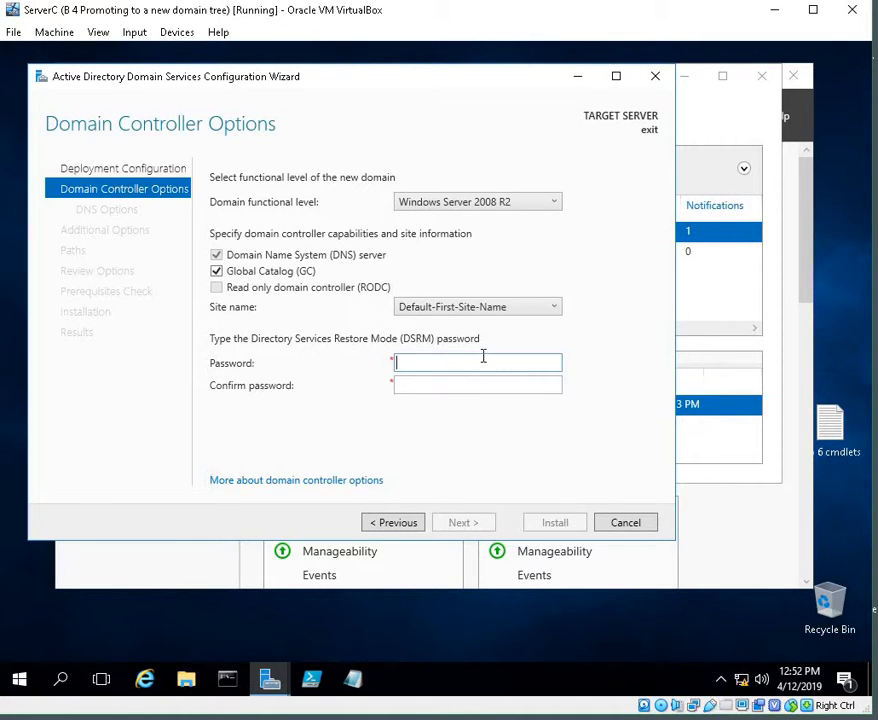
text(Pa●●●●●●●)
click(500, 385)
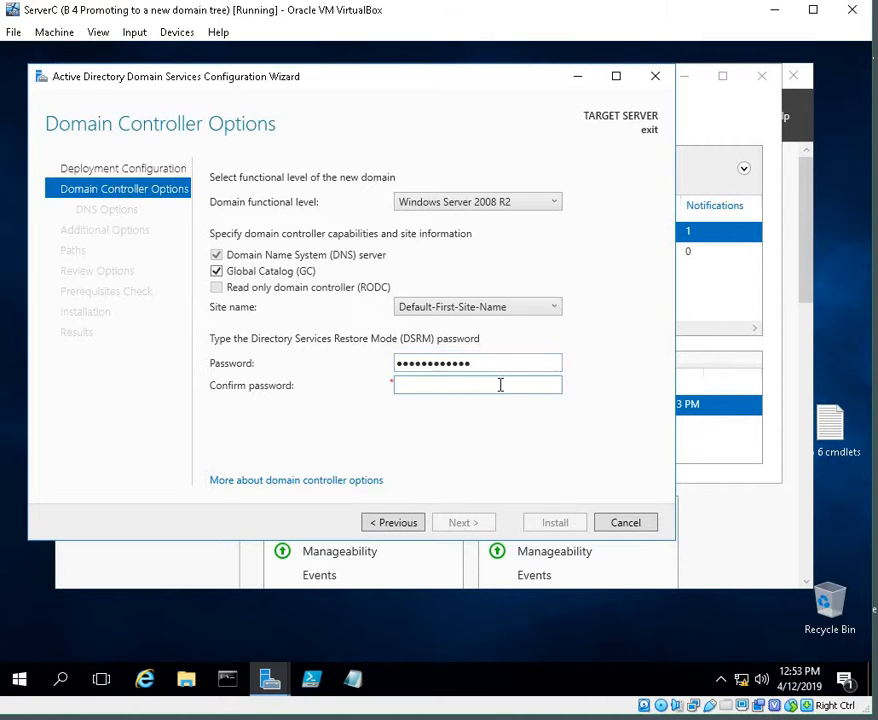
text(●●●●●●●●●●)
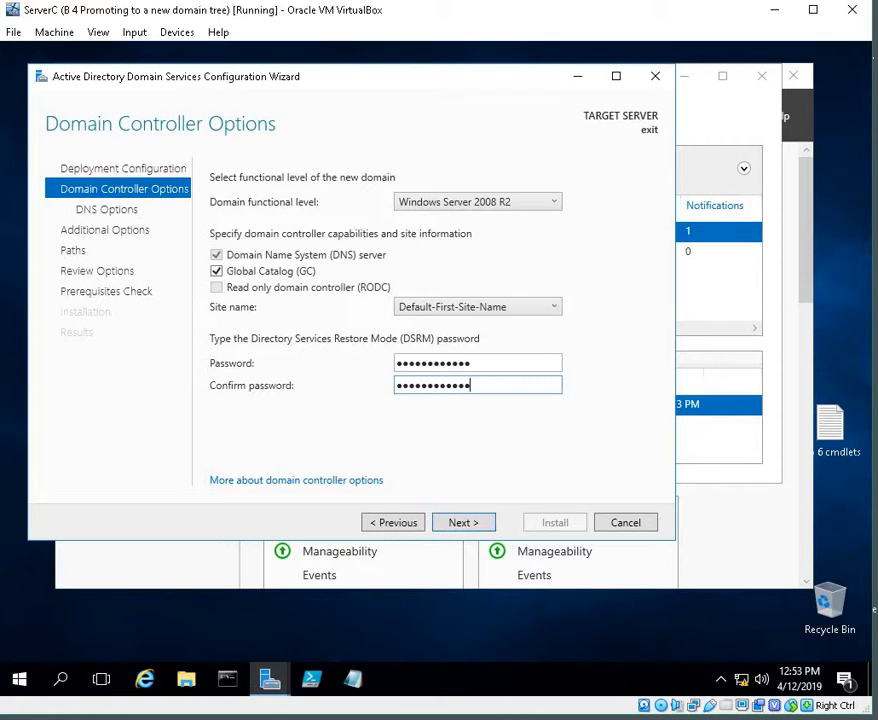
click(457, 526)
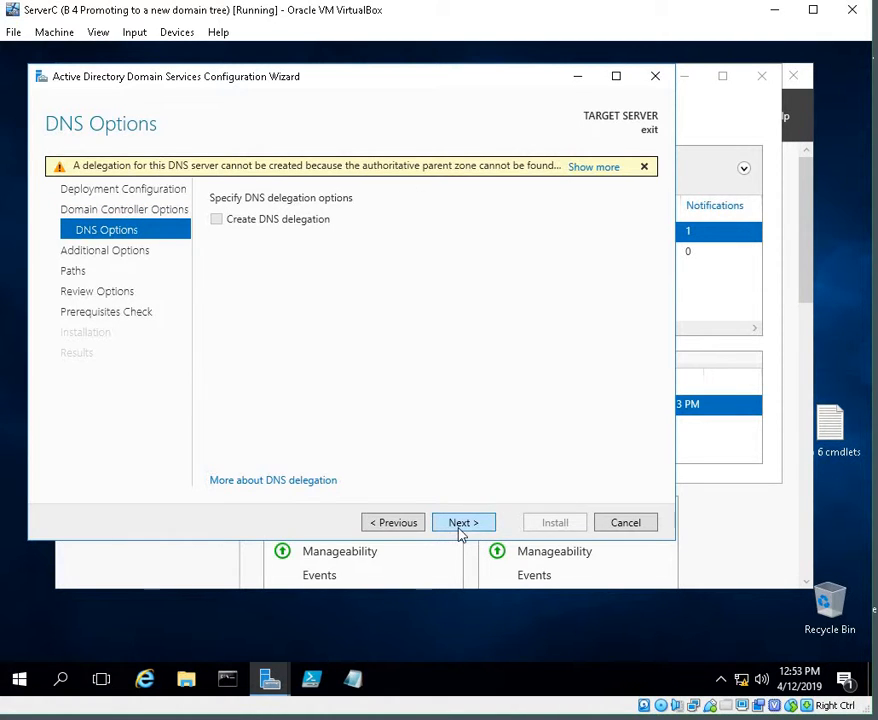
Step: Accept the default DNS options, NetBIOS name, paths and review options to reach the prerequisites check
click(461, 531)
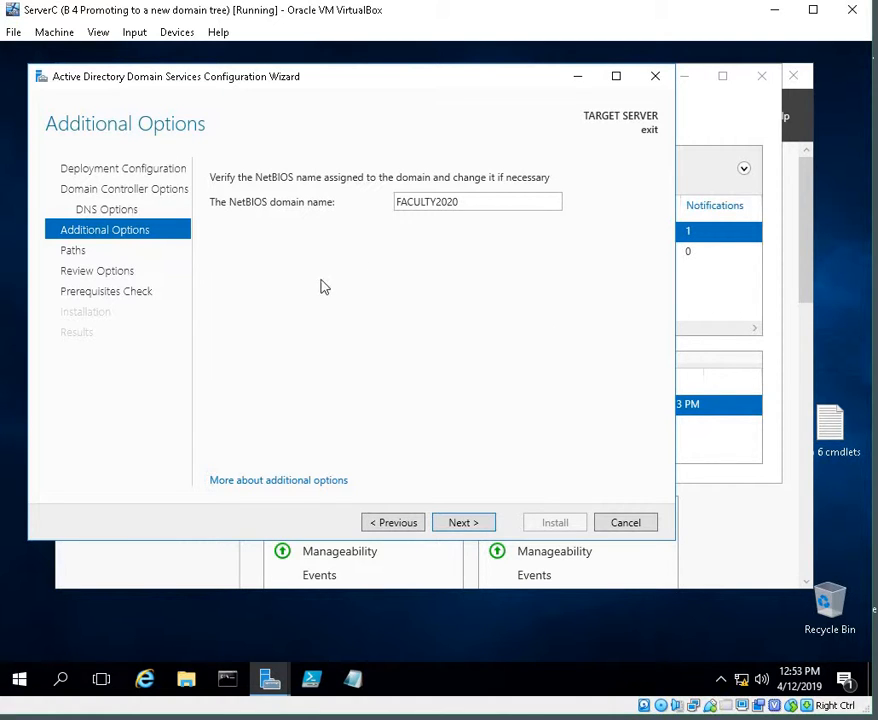
click(487, 523)
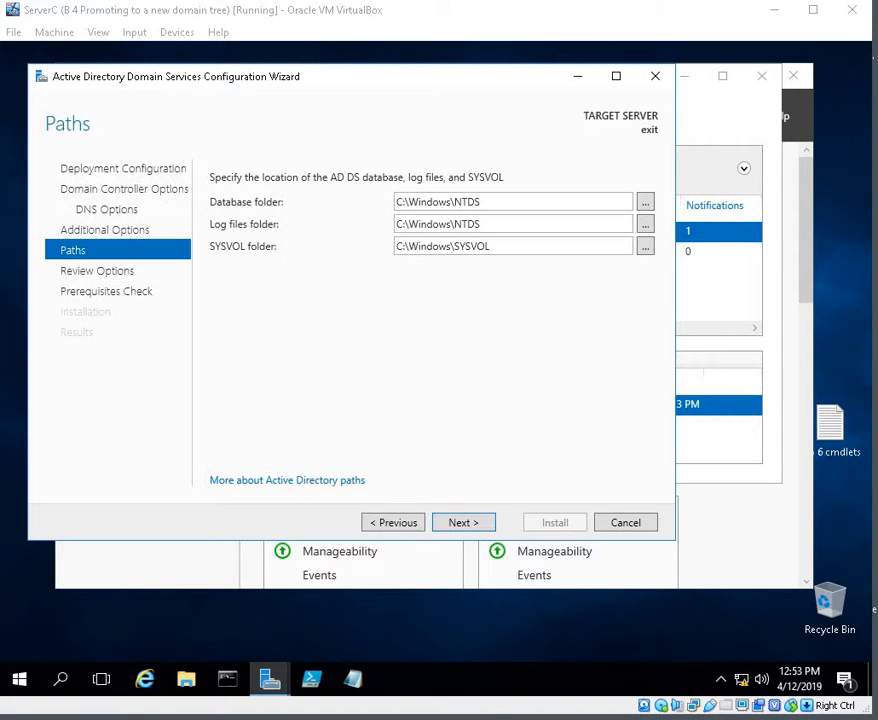
click(464, 523)
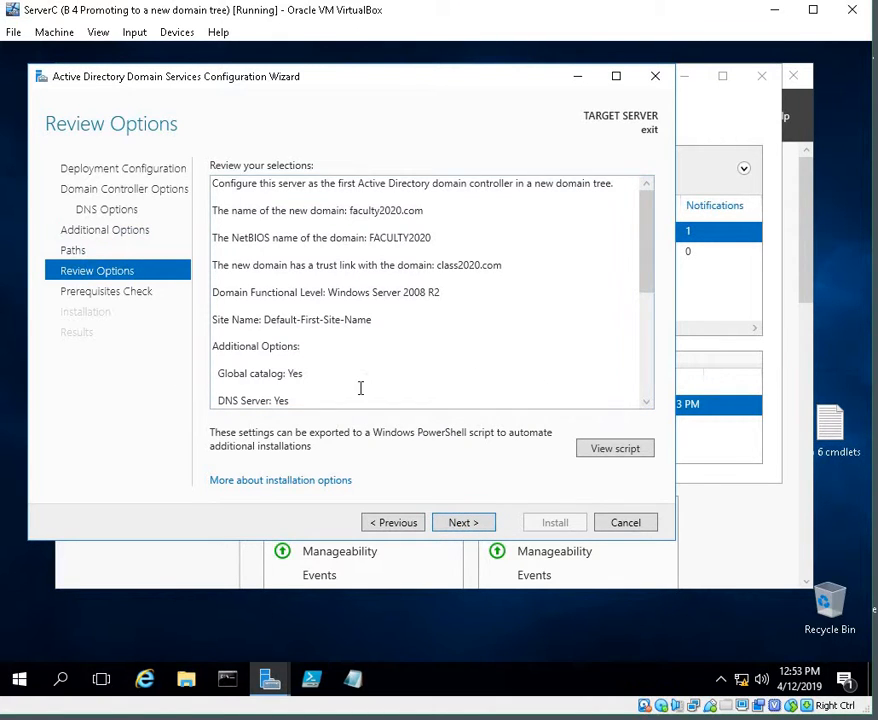
click(458, 522)
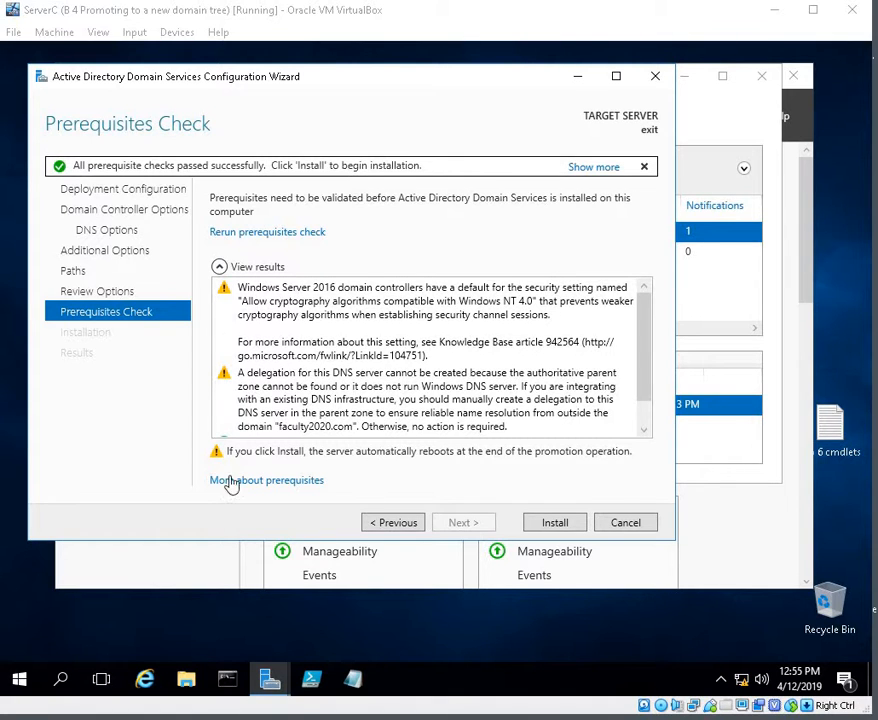
Step: Review the prerequisites check results and start the installation
scroll(300, 360, down, 1)
scroll(310, 330, up, 1)
scroll(290, 360, down, 1)
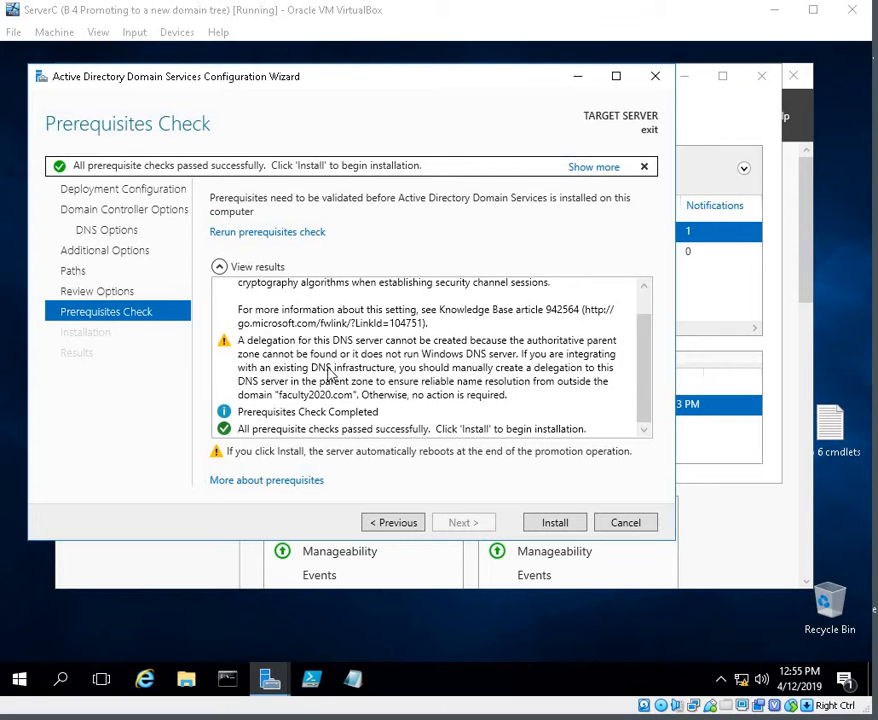
scroll(335, 375, up, 1)
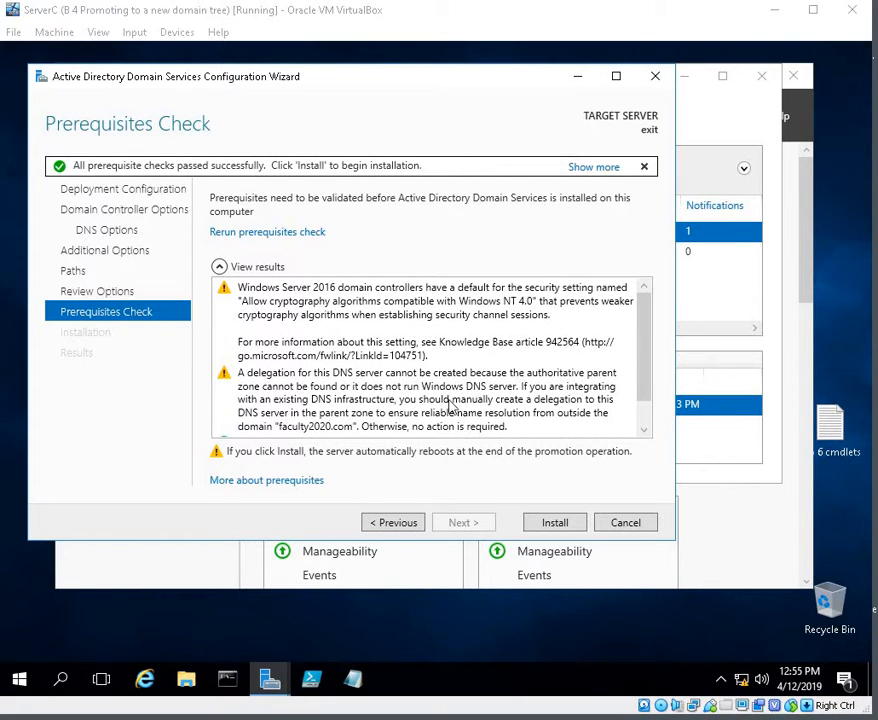
scroll(402, 294, down, 1)
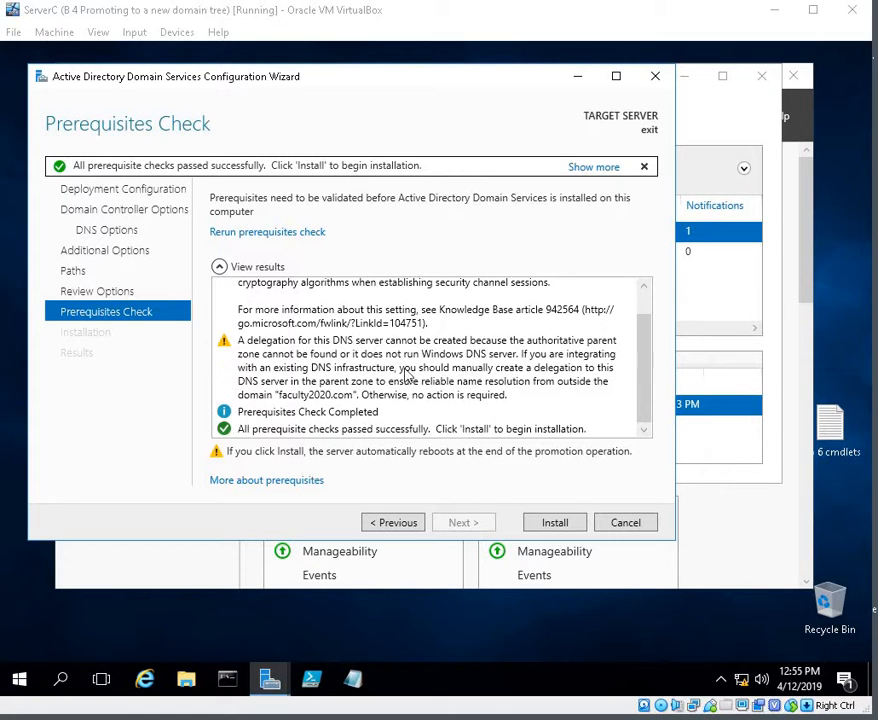
scroll(405, 332, up, 1)
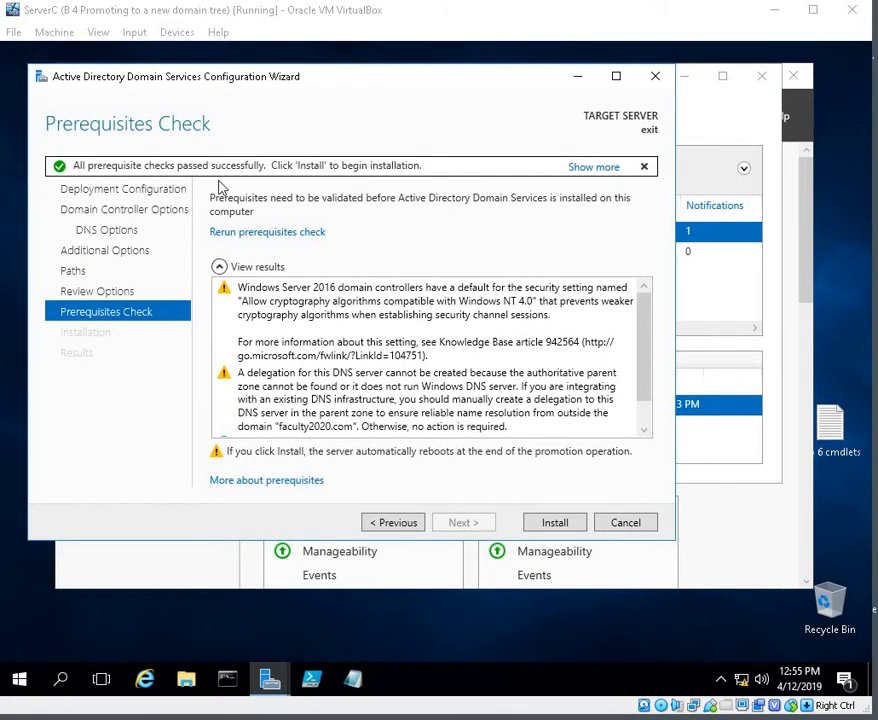
click(556, 520)
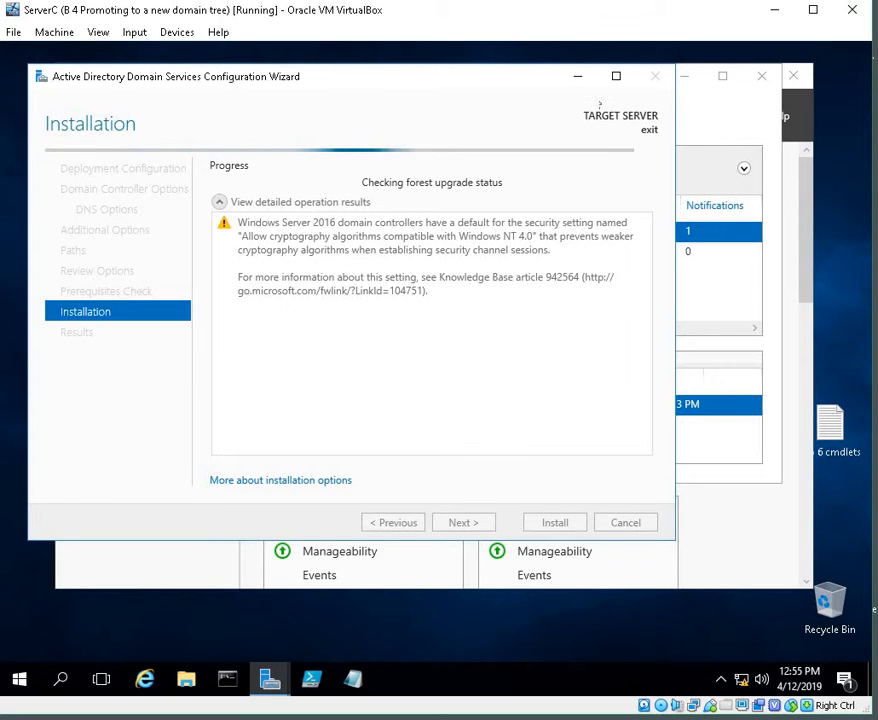
Step: Minimize the wizard, Task Details and Server Manager windows while the installation runs
click(577, 80)
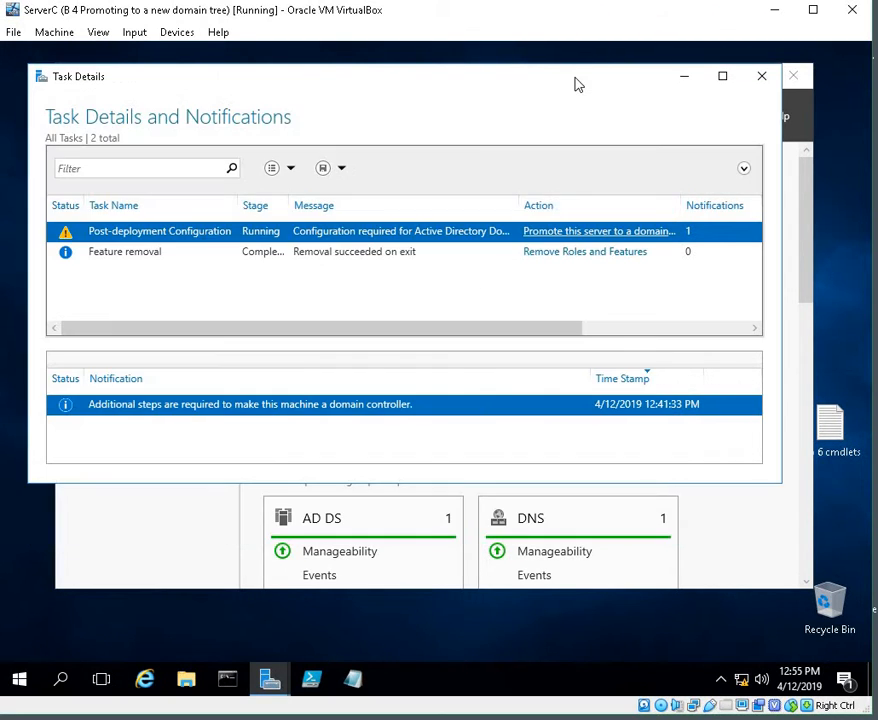
click(688, 79)
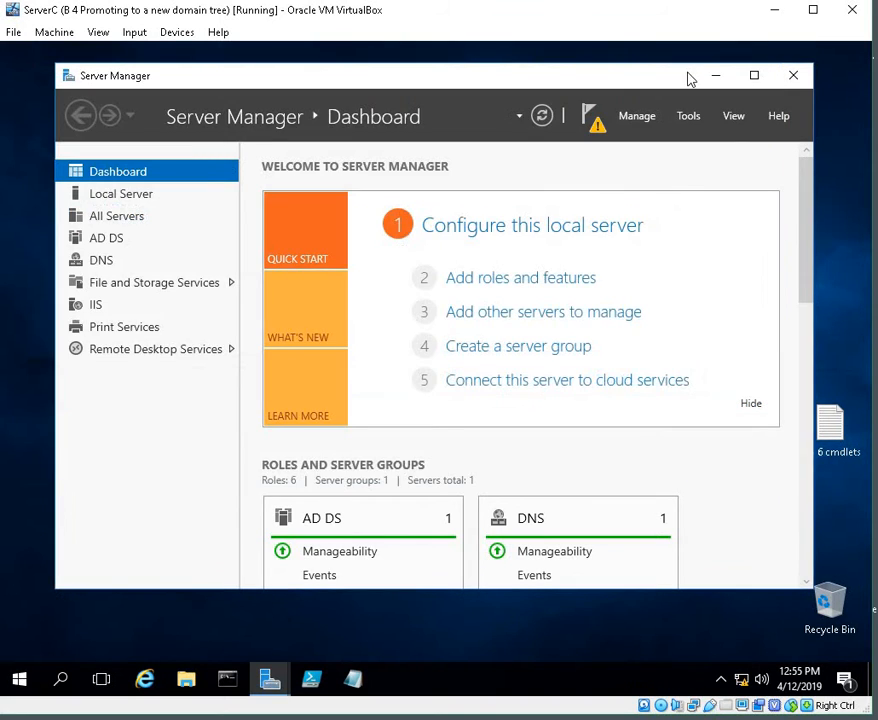
click(716, 77)
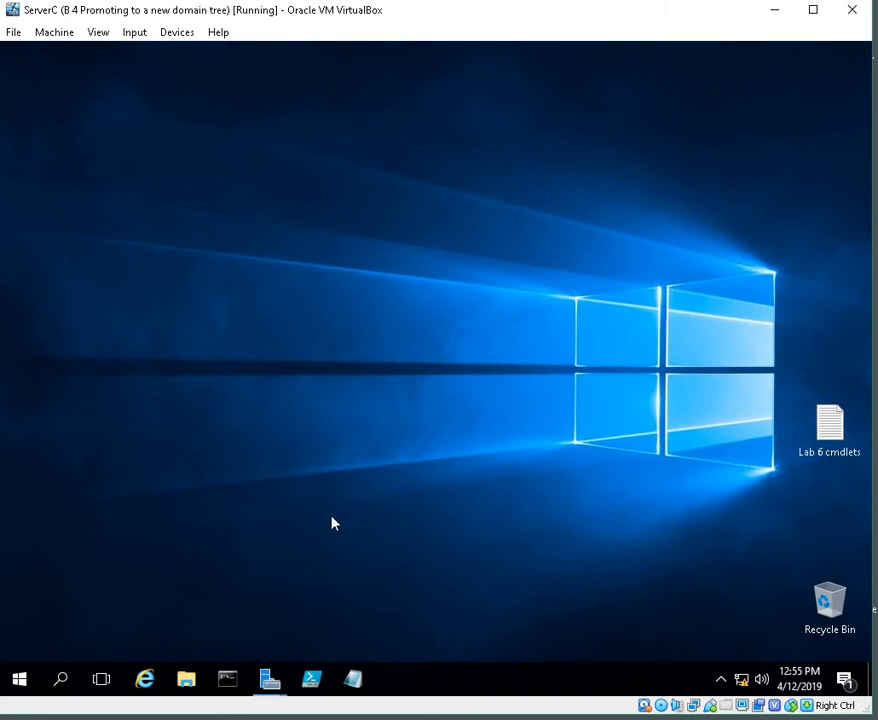